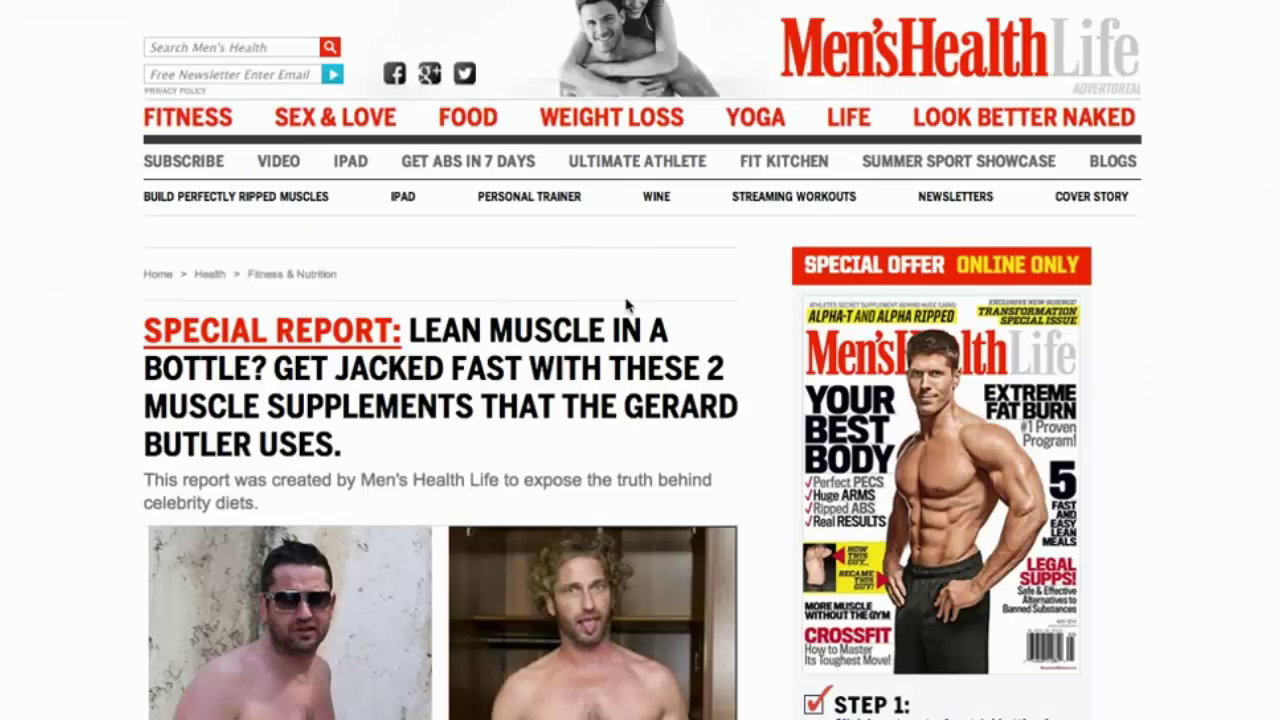
Paste the Men's Health advertorial link into the Campaigns URL field and submit it for cloning.
{"action": "scroll", "coordinate": [557, 198], "scroll_direction": "down", "scroll_amount": 8}
{"action": "scroll", "coordinate": [405, 284], "scroll_direction": "down", "scroll_amount": 3}
{"action": "scroll", "coordinate": [405, 284], "scroll_direction": "down", "scroll_amount": 6}
{"action": "scroll", "coordinate": [744, 198], "scroll_direction": "up", "scroll_amount": 8}
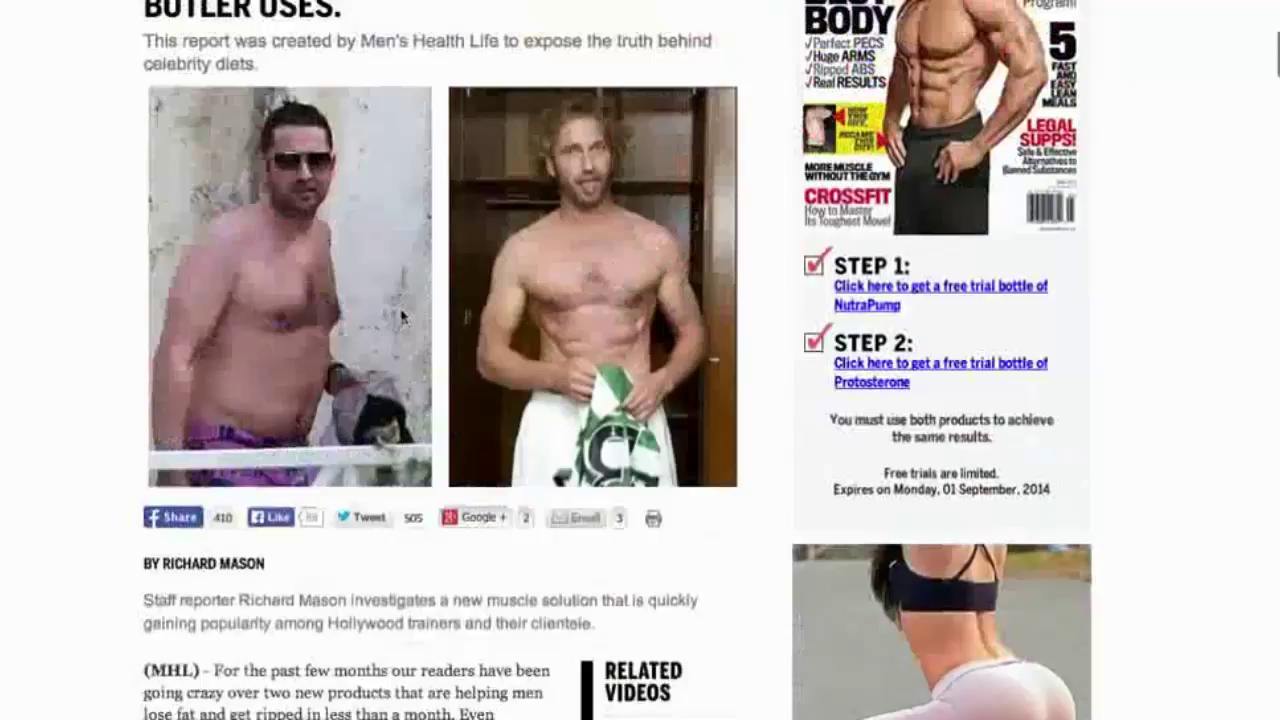
{"action": "scroll", "coordinate": [509, 189], "scroll_direction": "up", "scroll_amount": 2}
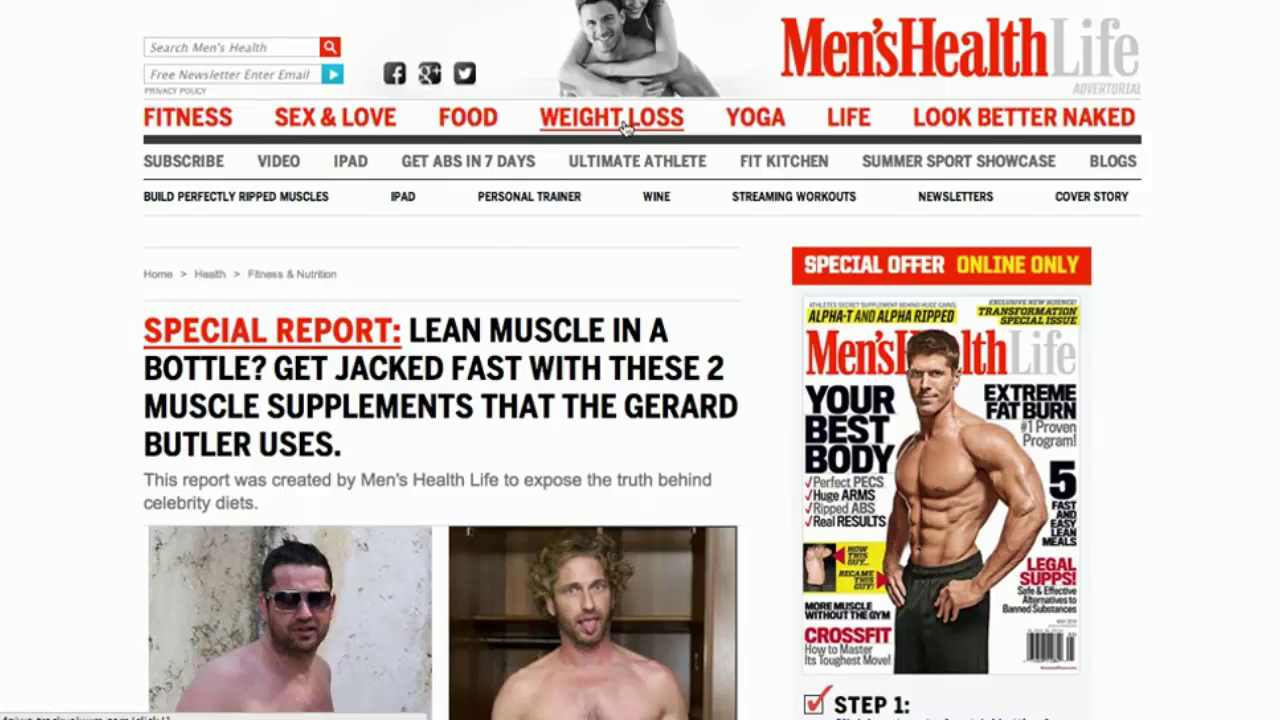
{"action": "scroll", "coordinate": [660, 145], "scroll_direction": "down", "scroll_amount": 2}
{"action": "scroll", "coordinate": [759, 161], "scroll_direction": "down", "scroll_amount": 1}
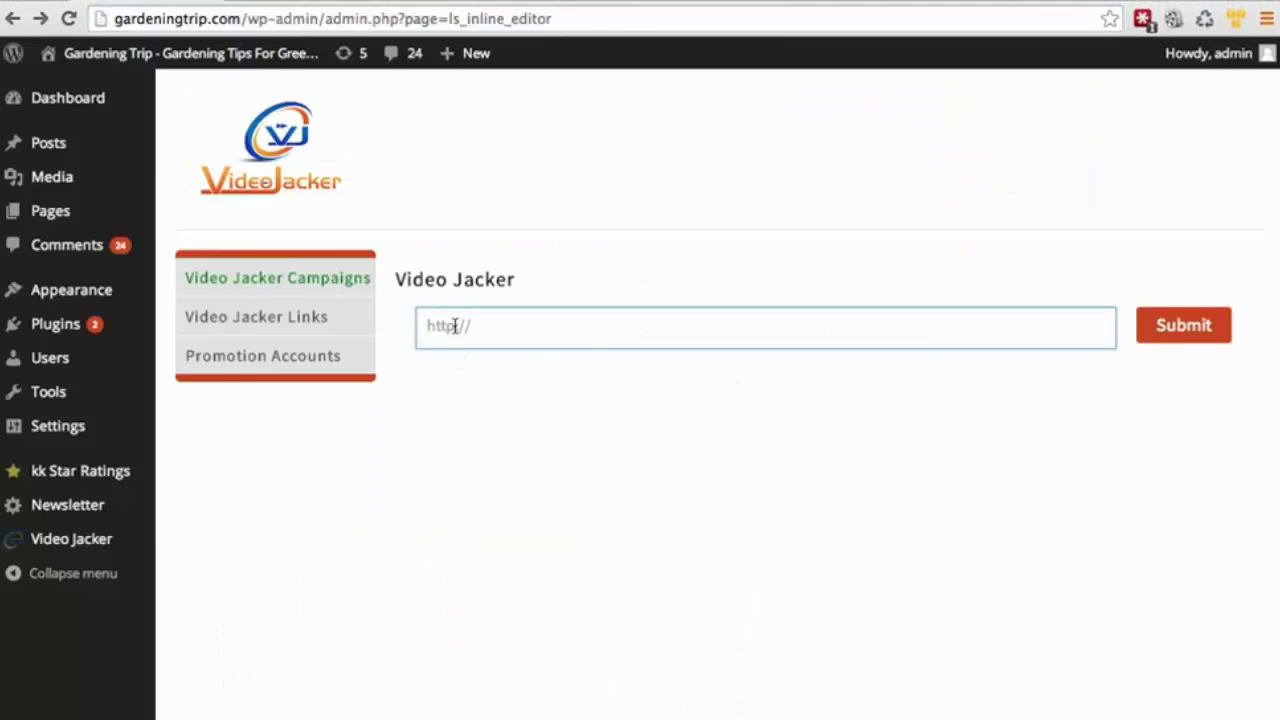
{"action": "key", "text": "ctrl+v"}
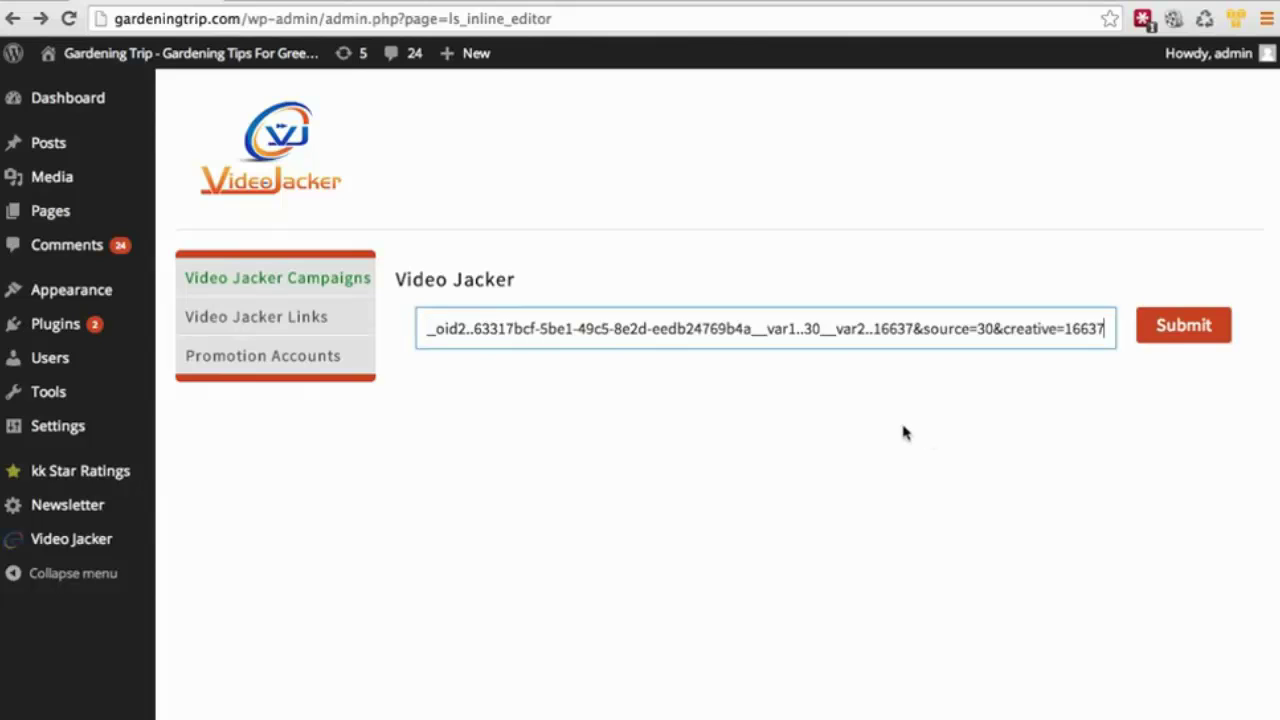
{"action": "left_click", "coordinate": [1178, 331]}
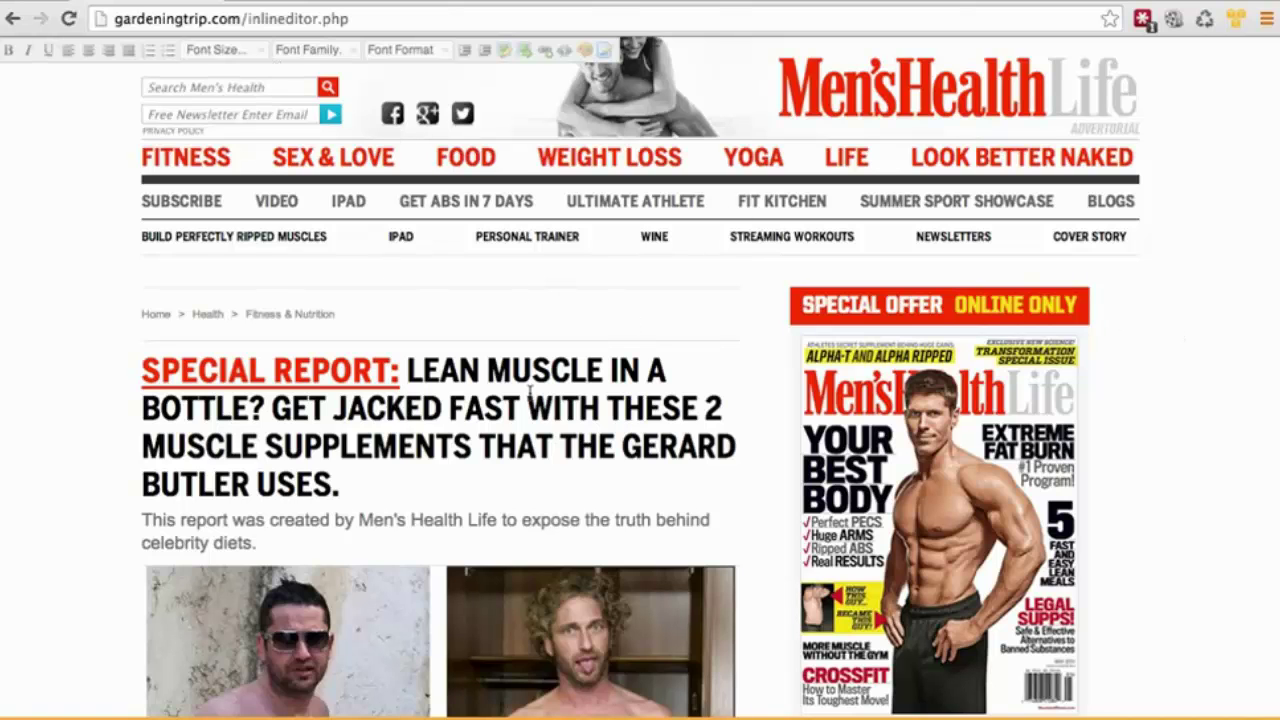
Replace the headline label SPECIAL REPORT with ANYTHING YOU WANT.
{"action": "scroll", "coordinate": [513, 355], "scroll_direction": "down", "scroll_amount": 3}
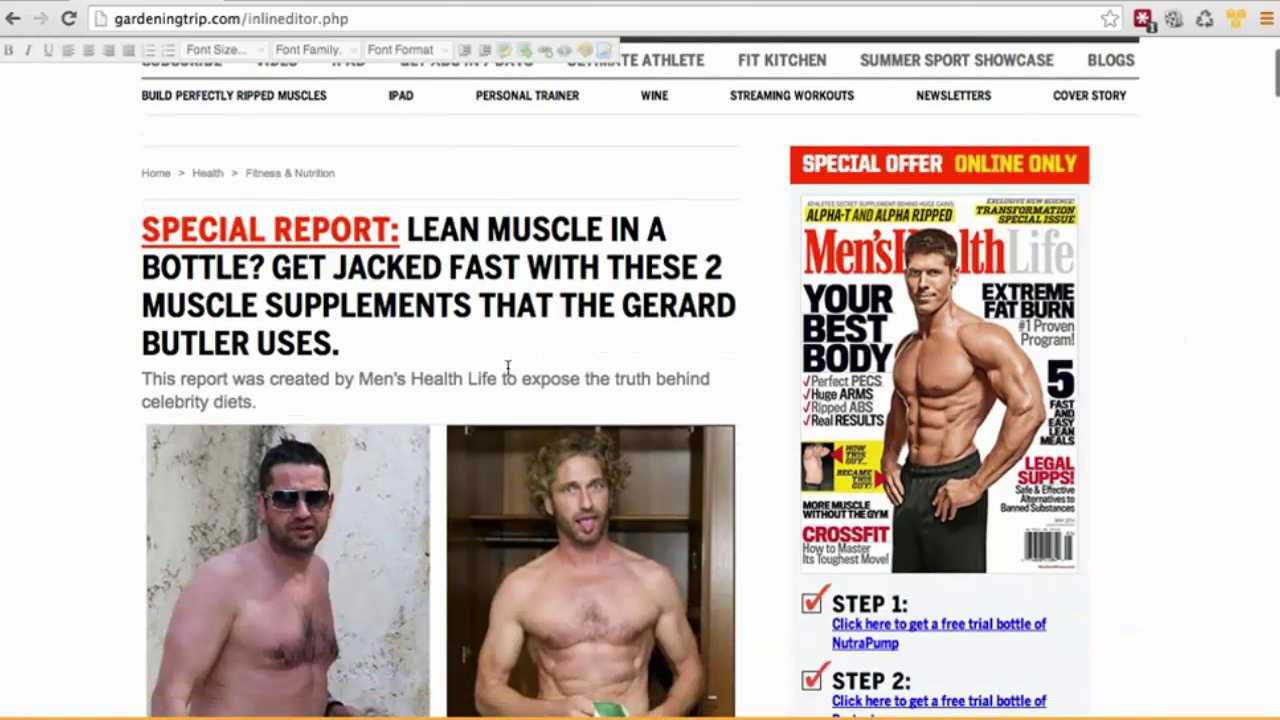
{"action": "scroll", "coordinate": [508, 366], "scroll_direction": "down", "scroll_amount": 2}
{"action": "scroll", "coordinate": [500, 380], "scroll_direction": "up", "scroll_amount": 5}
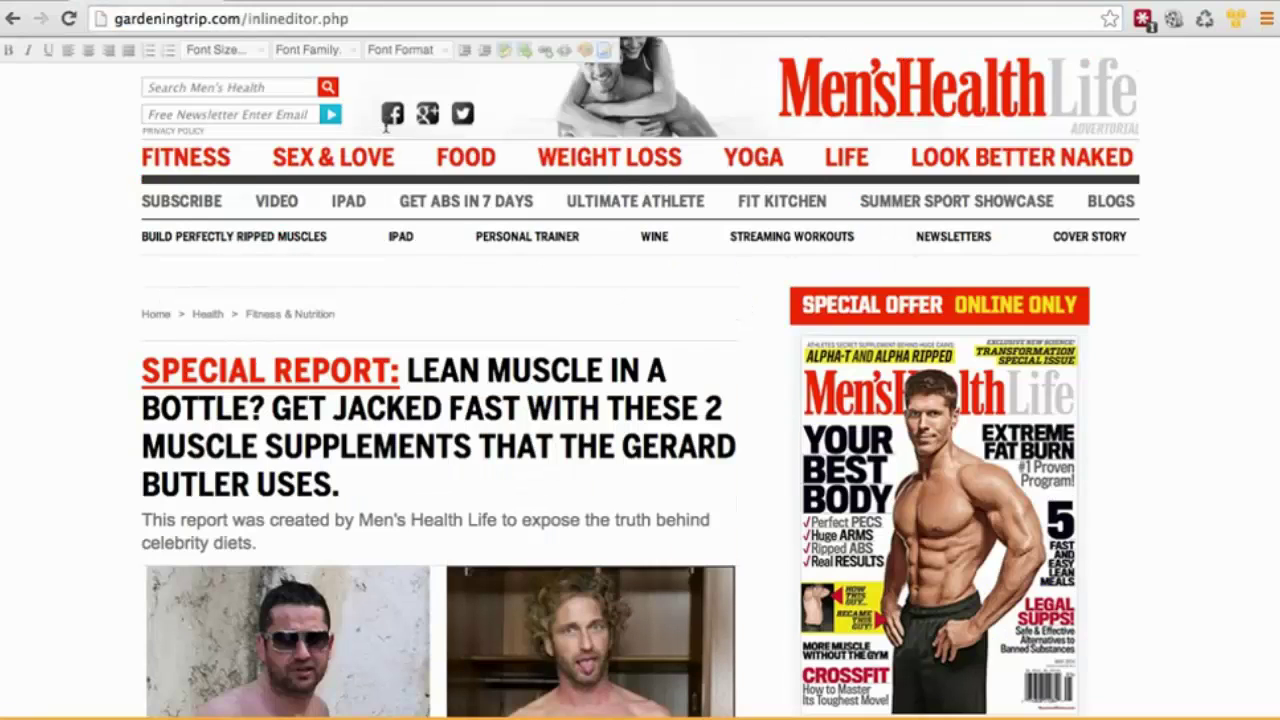
{"action": "scroll", "coordinate": [385, 120], "scroll_direction": "down", "scroll_amount": 3}
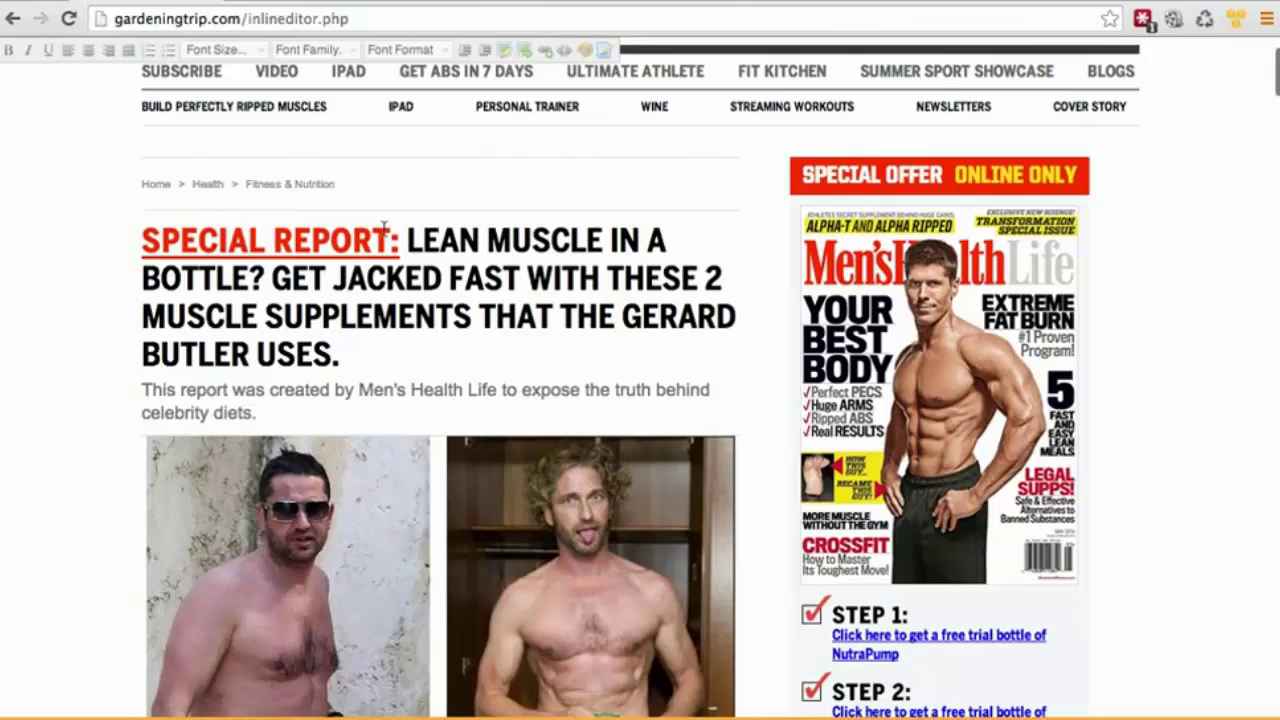
{"action": "left_click_drag", "start_coordinate": [390, 240], "coordinate": [142, 240]}
{"action": "type", "text": "ANYH"}
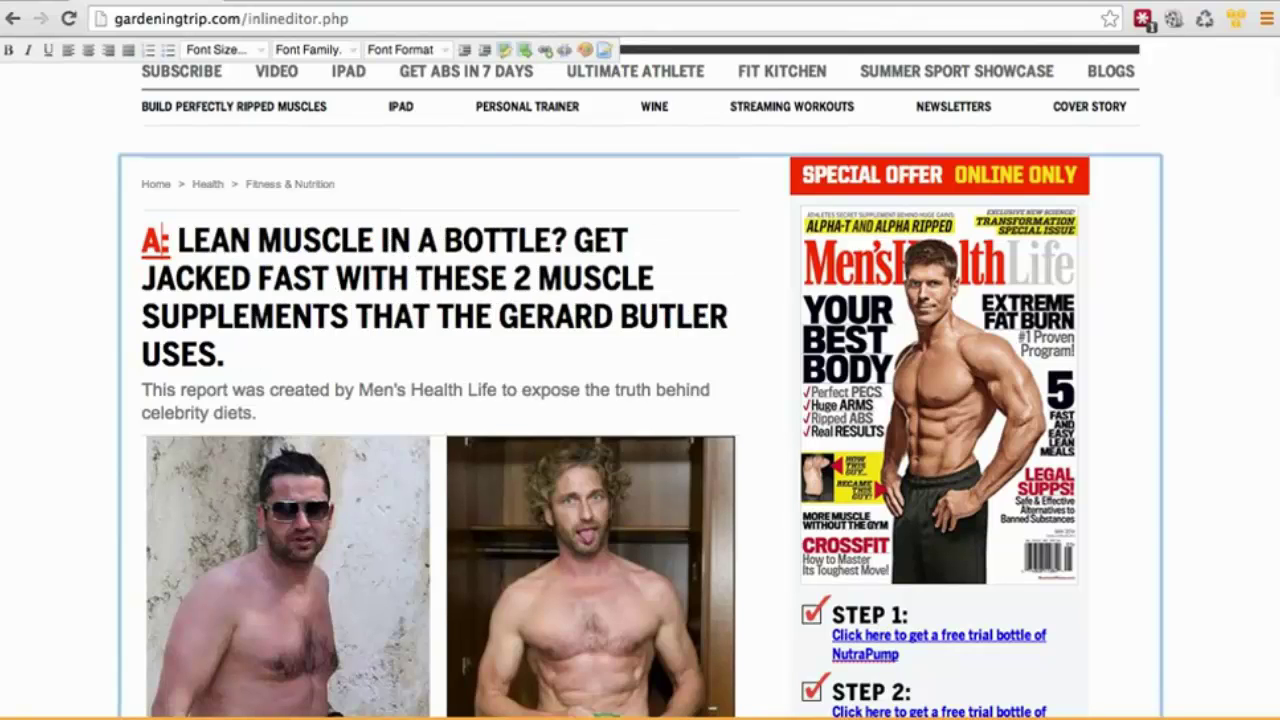
{"action": "key", "text": "BackSpace"}
{"action": "type", "text": "THING YOU WANT"}
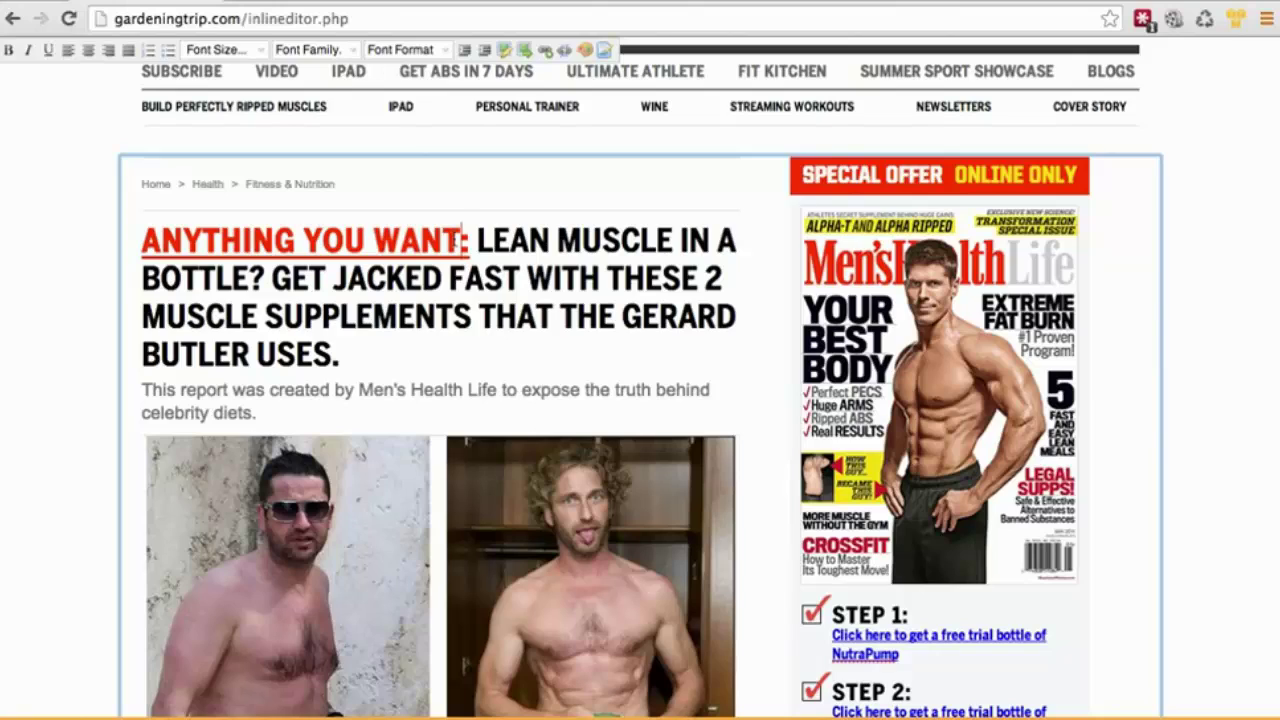
Colour the ANYTHING YOU WANT label light green.
{"action": "left_click_drag", "start_coordinate": [470, 240], "coordinate": [146, 240]}
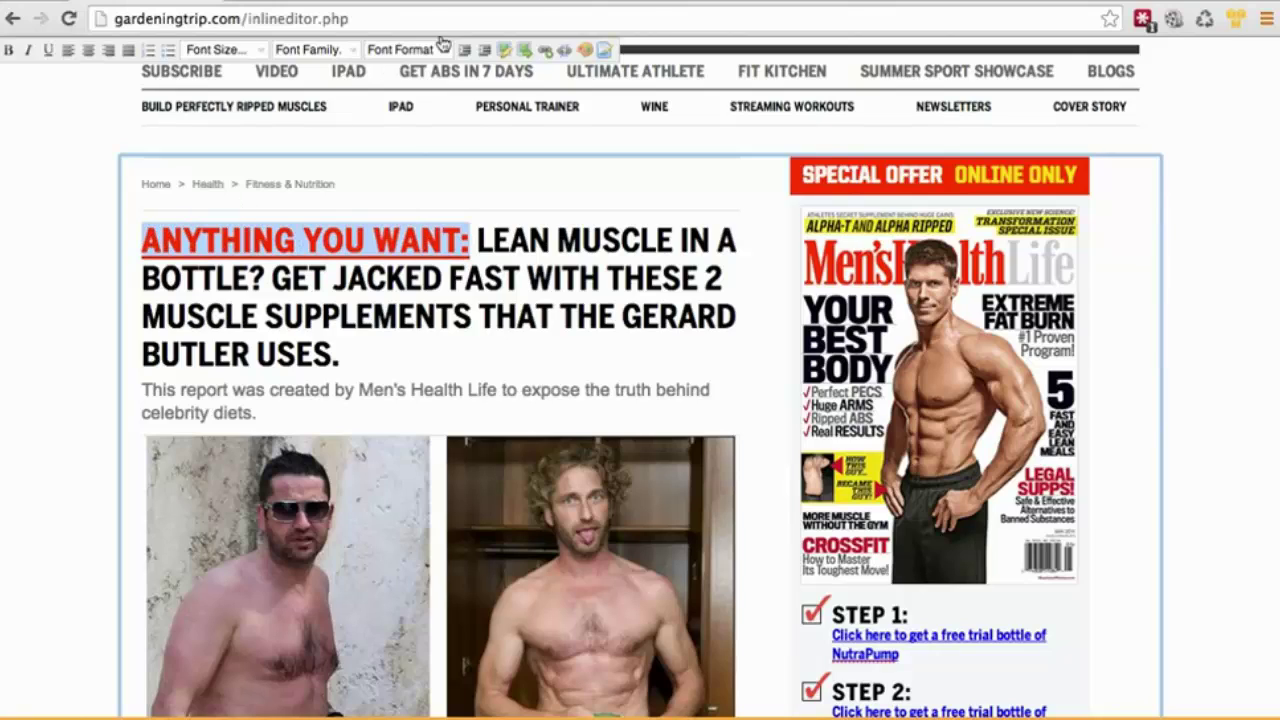
{"action": "left_click", "coordinate": [585, 49]}
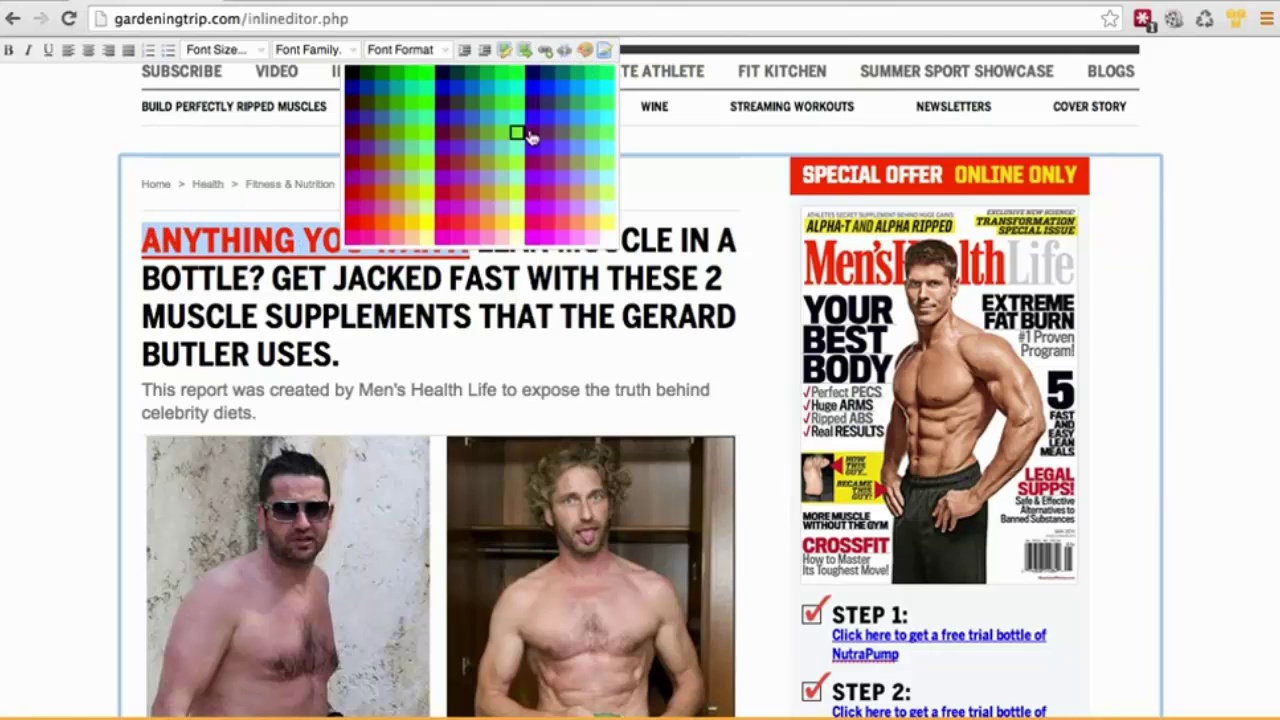
{"action": "left_click", "coordinate": [436, 141]}
{"action": "scroll", "coordinate": [480, 235], "scroll_direction": "down", "scroll_amount": 3}
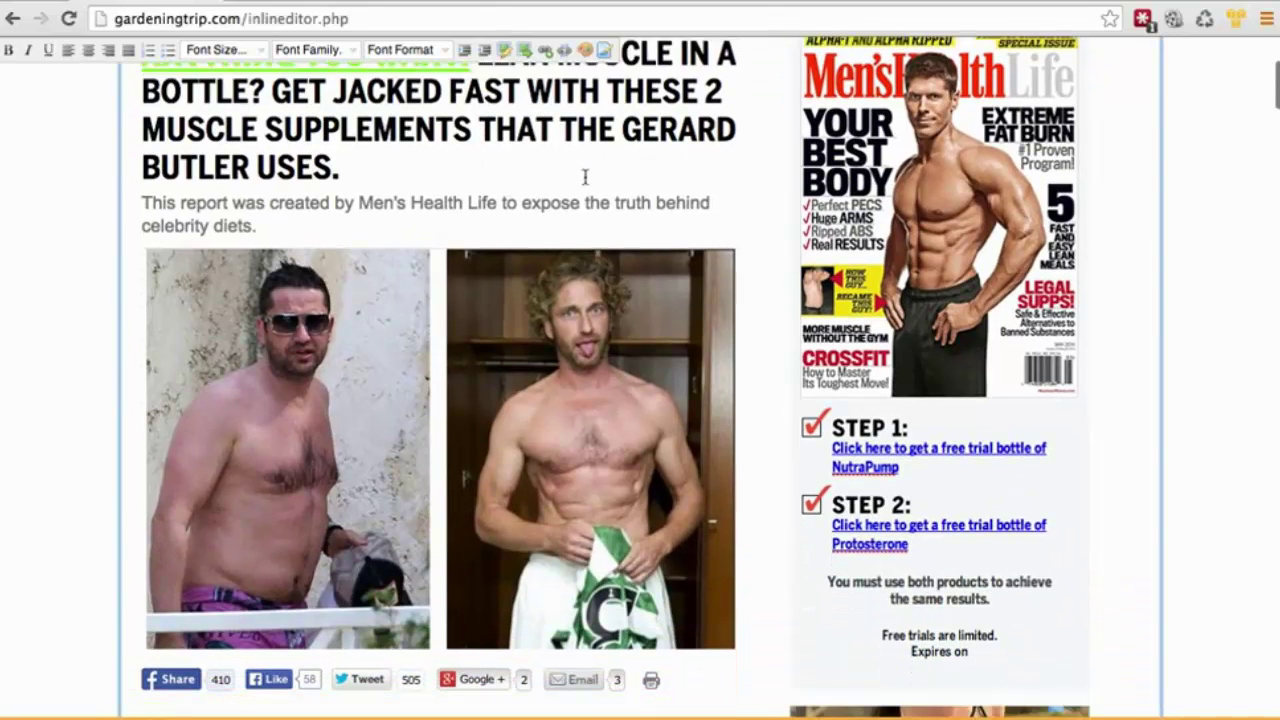
{"action": "scroll", "coordinate": [585, 177], "scroll_direction": "up", "scroll_amount": 3}
{"action": "scroll", "coordinate": [585, 177], "scroll_direction": "up", "scroll_amount": 3}
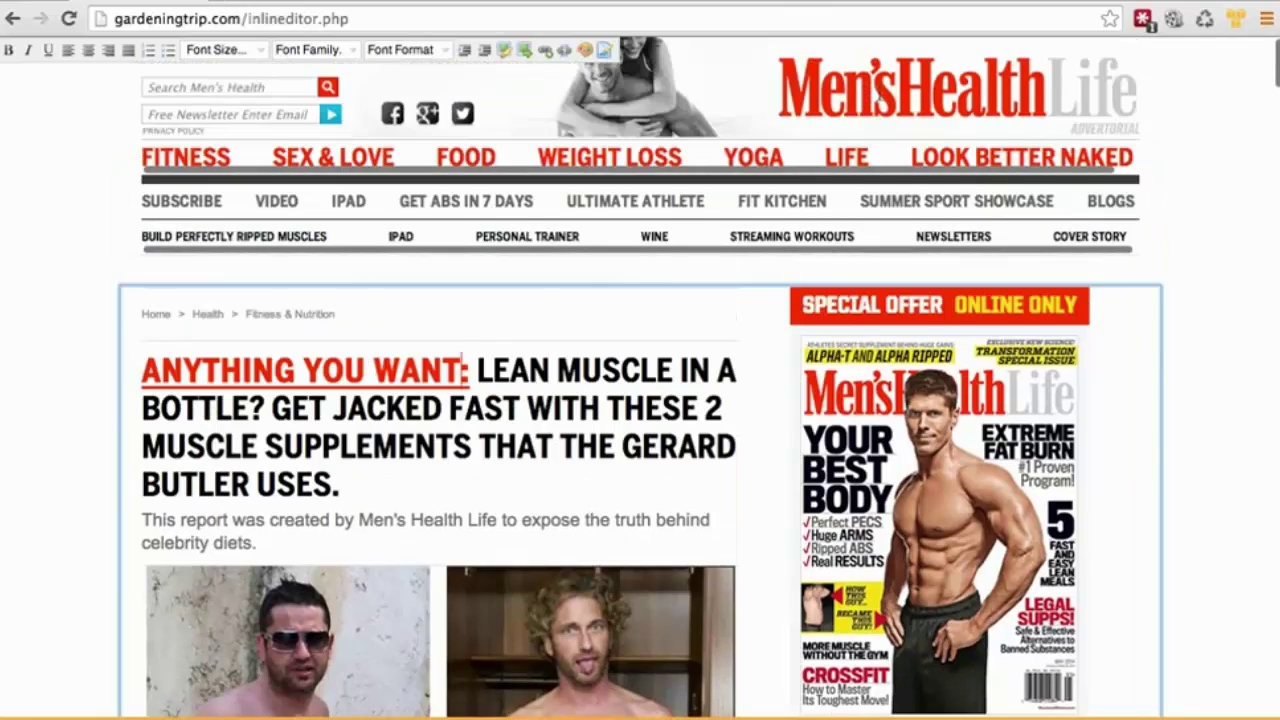
Replace the header logo with the pasted FLATSTomach image URL.
{"action": "left_click", "coordinate": [63, 712]}
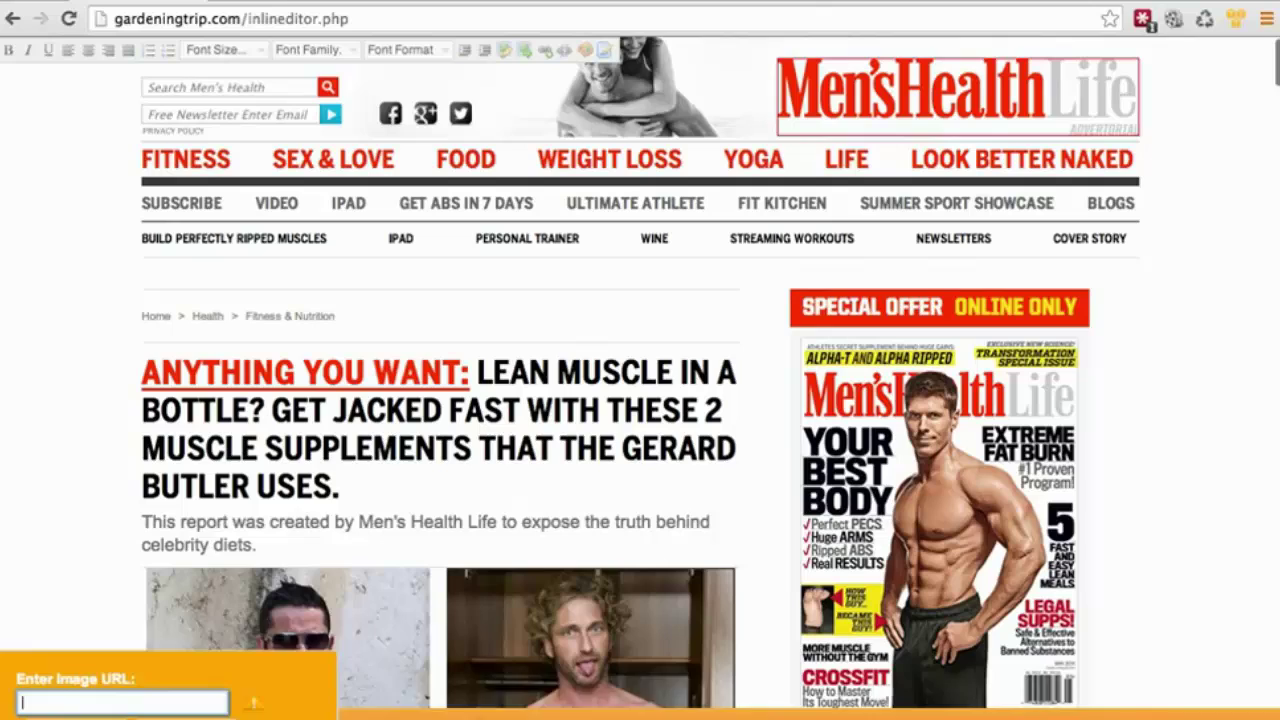
{"action": "type", "text": "http://www.flatstomach.net/wp-content/uploads/2014/01/flatstomach1.png"}
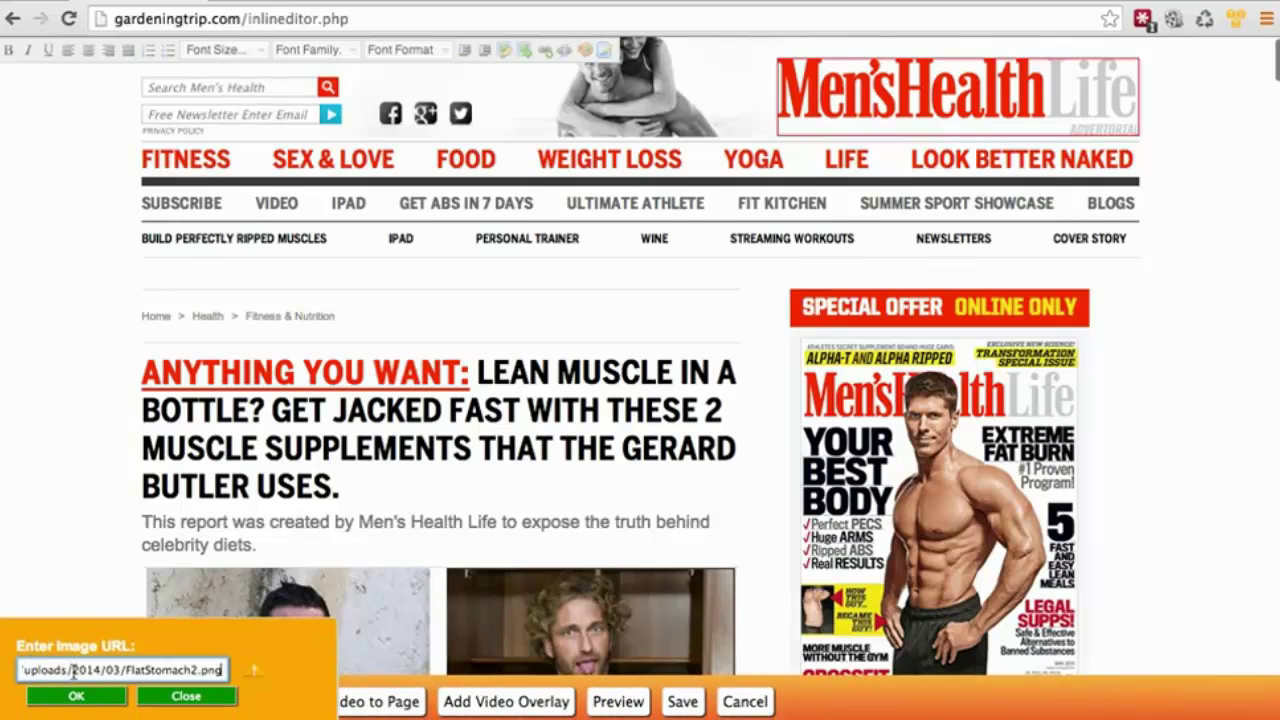
{"action": "left_click", "coordinate": [75, 695]}
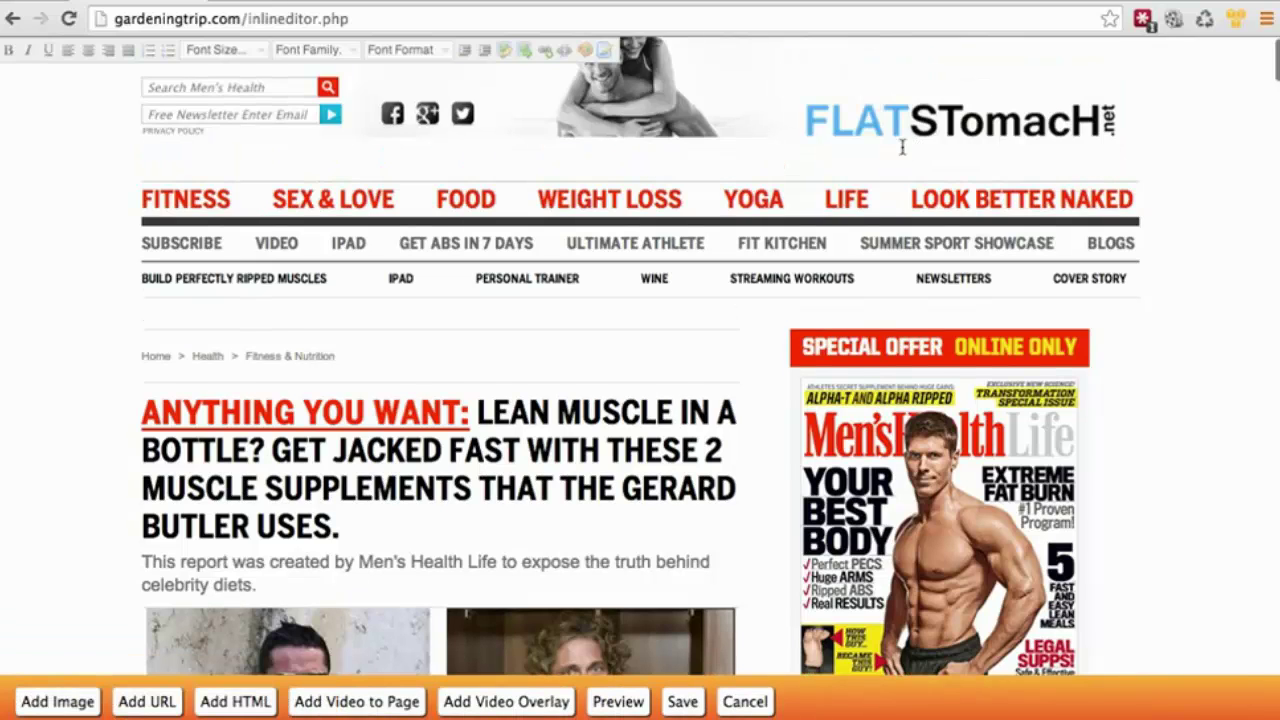
Colour the FITNESS and SEX & LOVE menu items blue and link FITNESS to your own address.
{"action": "left_click_drag", "start_coordinate": [232, 200], "coordinate": [141, 200]}
{"action": "left_click", "coordinate": [565, 52]}
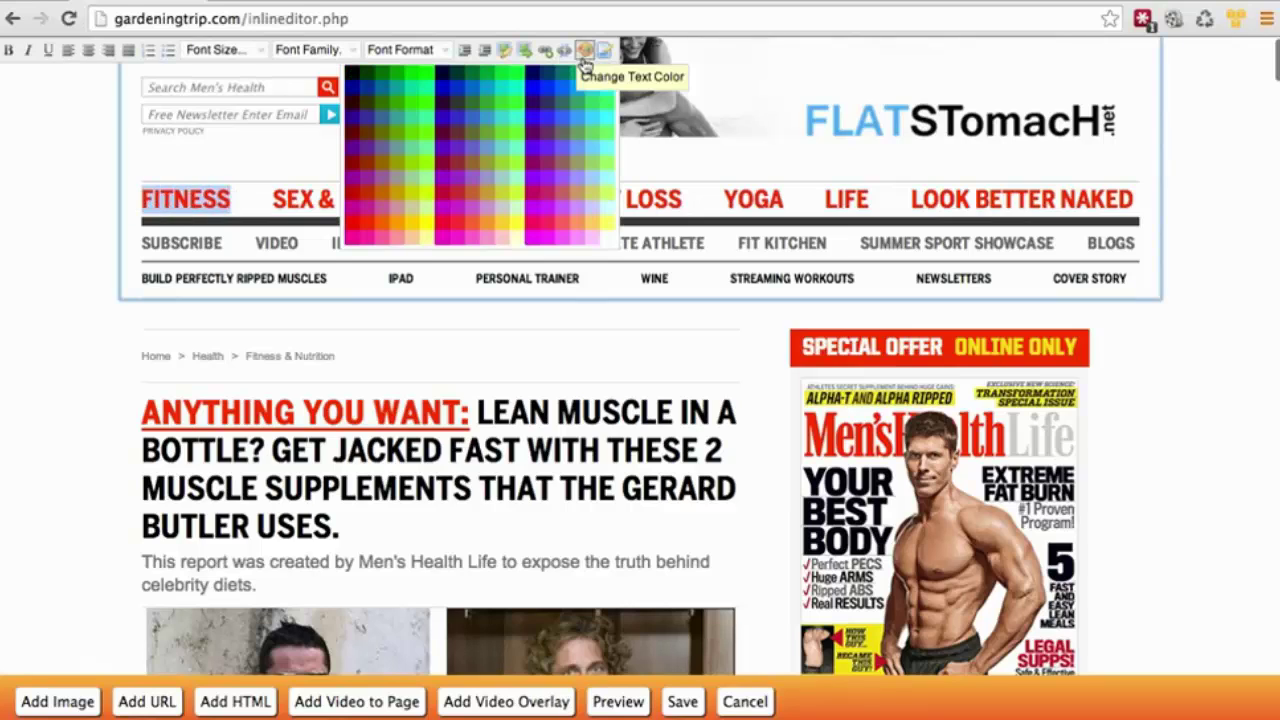
{"action": "left_click", "coordinate": [535, 119]}
{"action": "left_click_drag", "start_coordinate": [399, 198], "coordinate": [272, 199]}
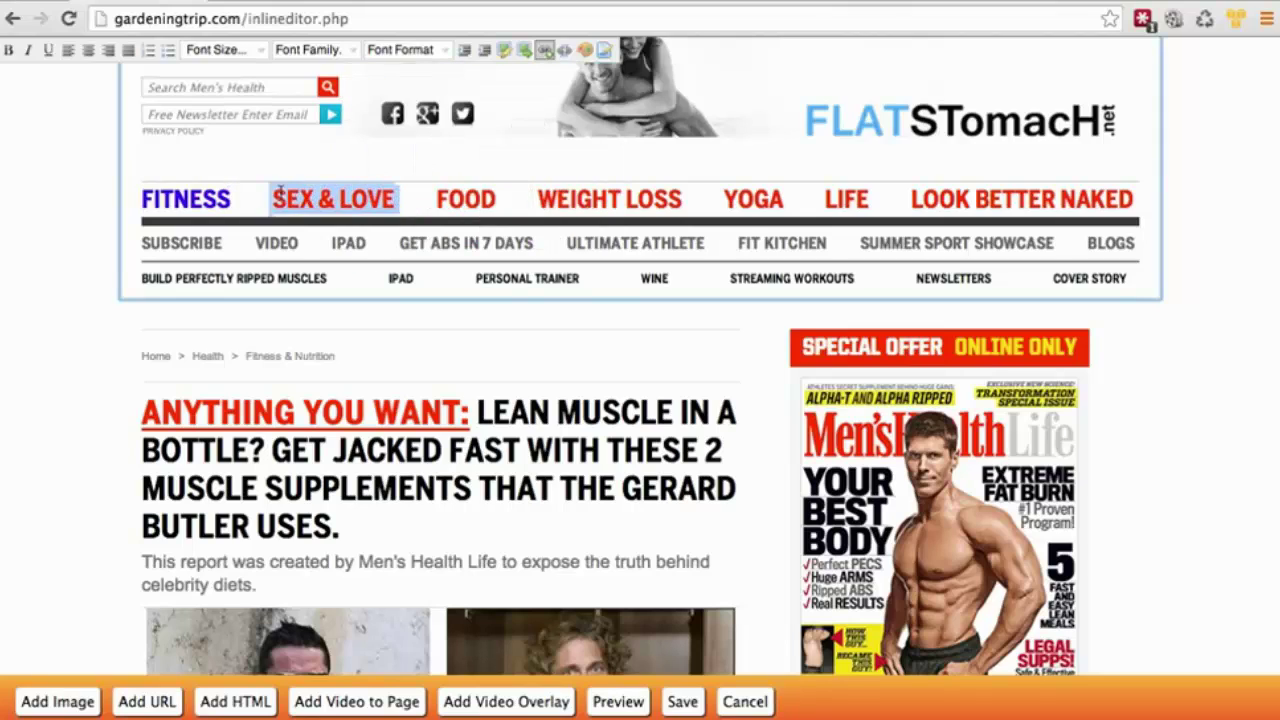
{"action": "left_click", "coordinate": [582, 51]}
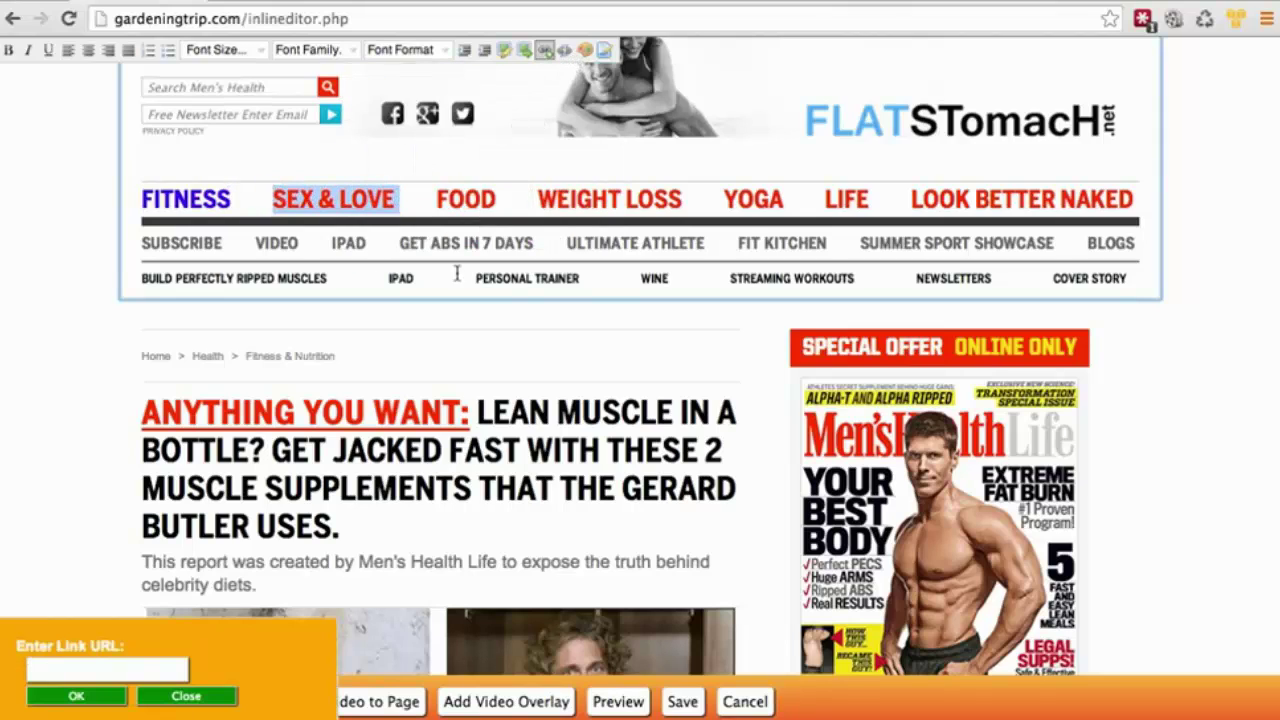
{"action": "left_click", "coordinate": [585, 50]}
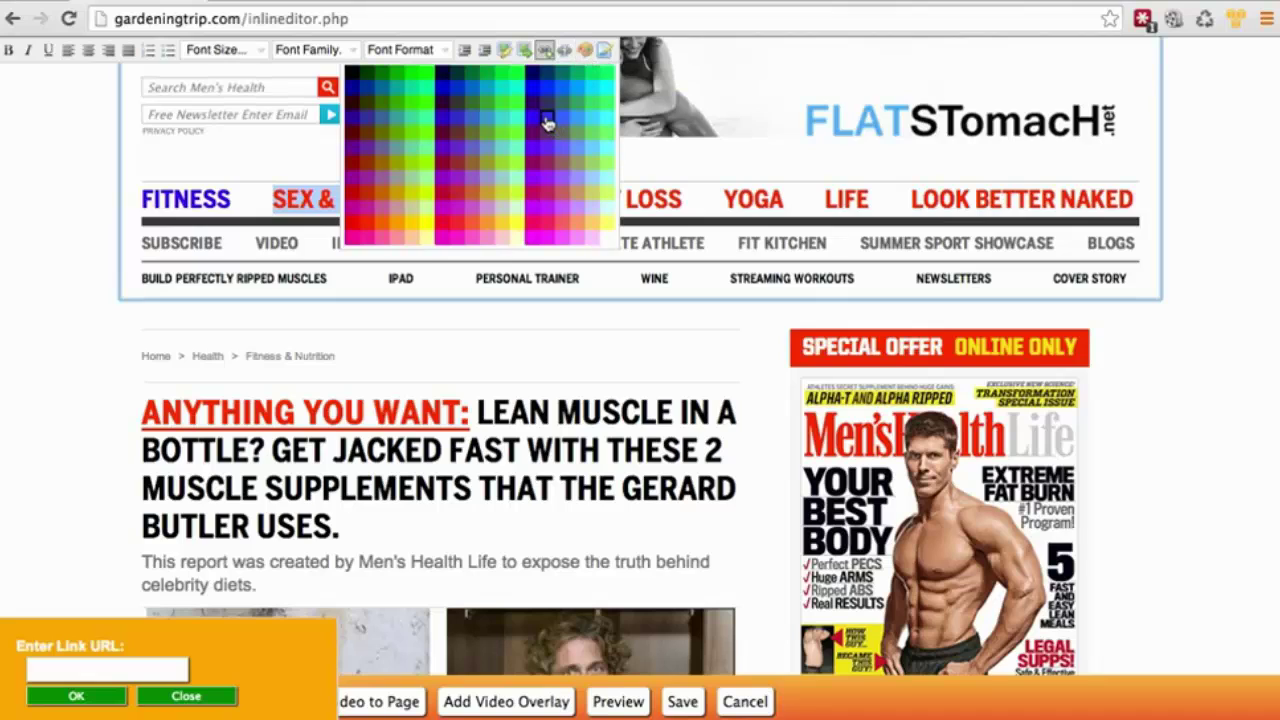
{"action": "left_click", "coordinate": [548, 122]}
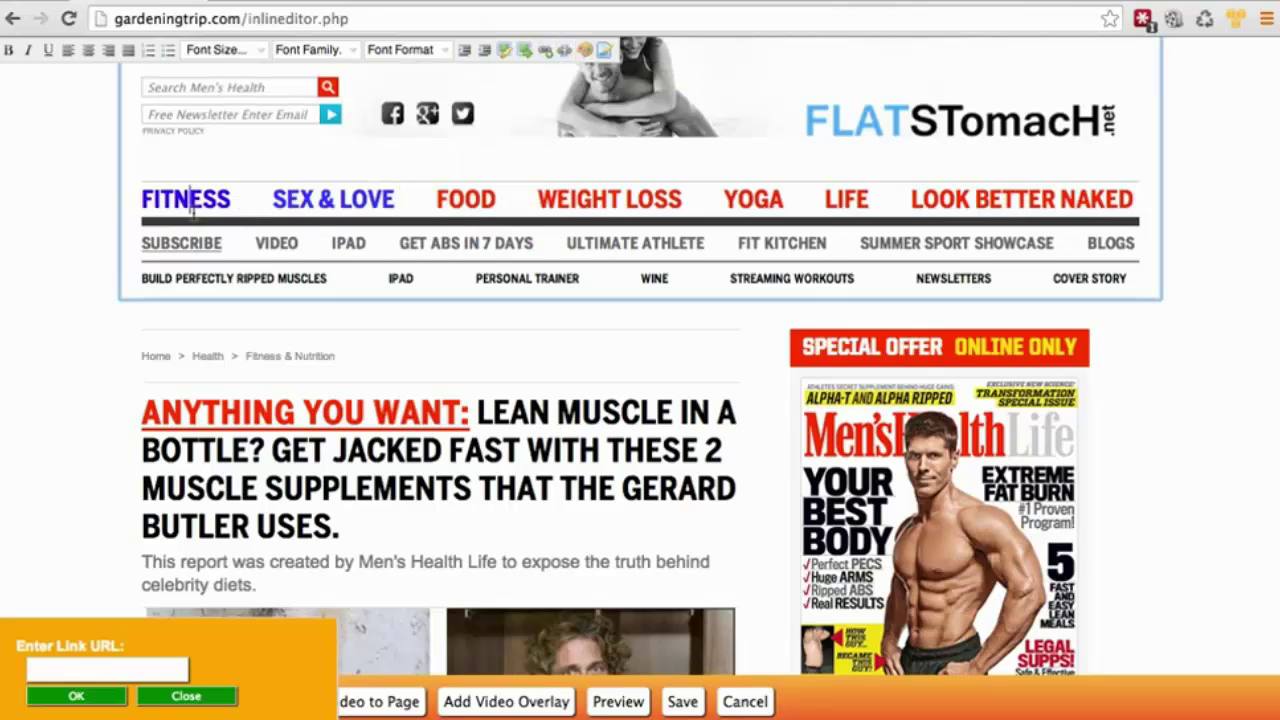
{"action": "left_click", "coordinate": [78, 668]}
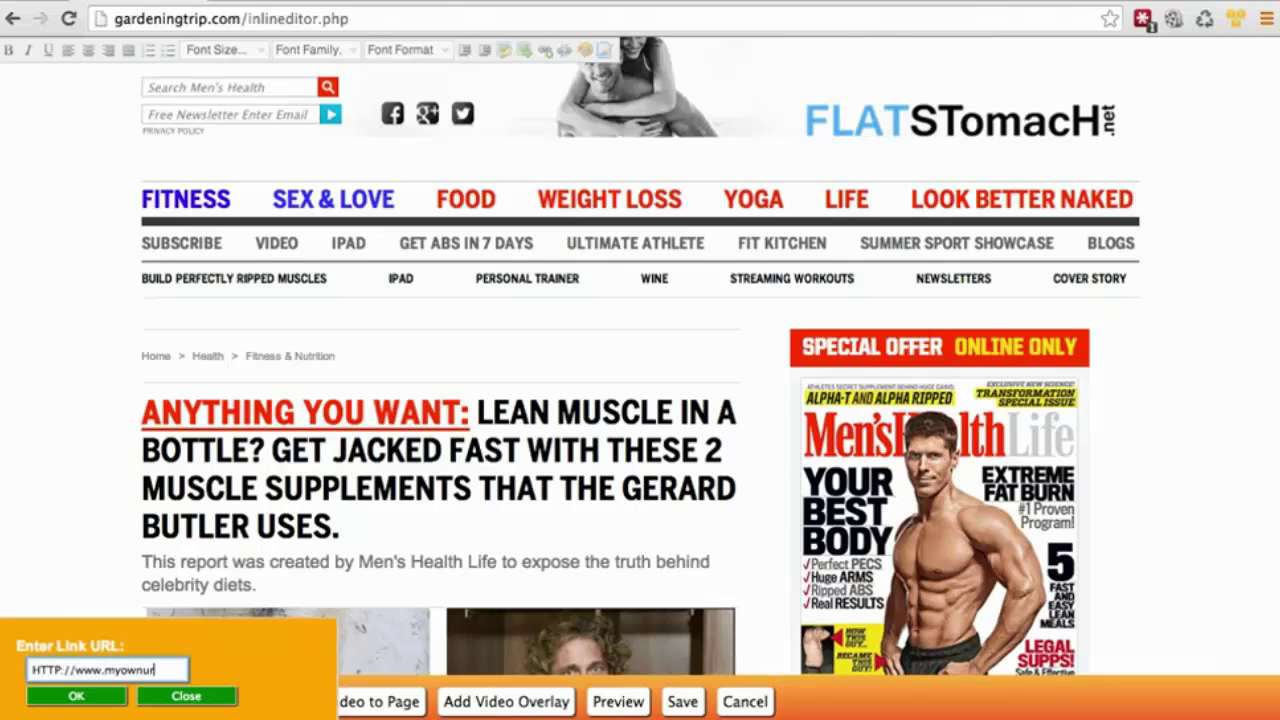
{"action": "left_click", "coordinate": [75, 697]}
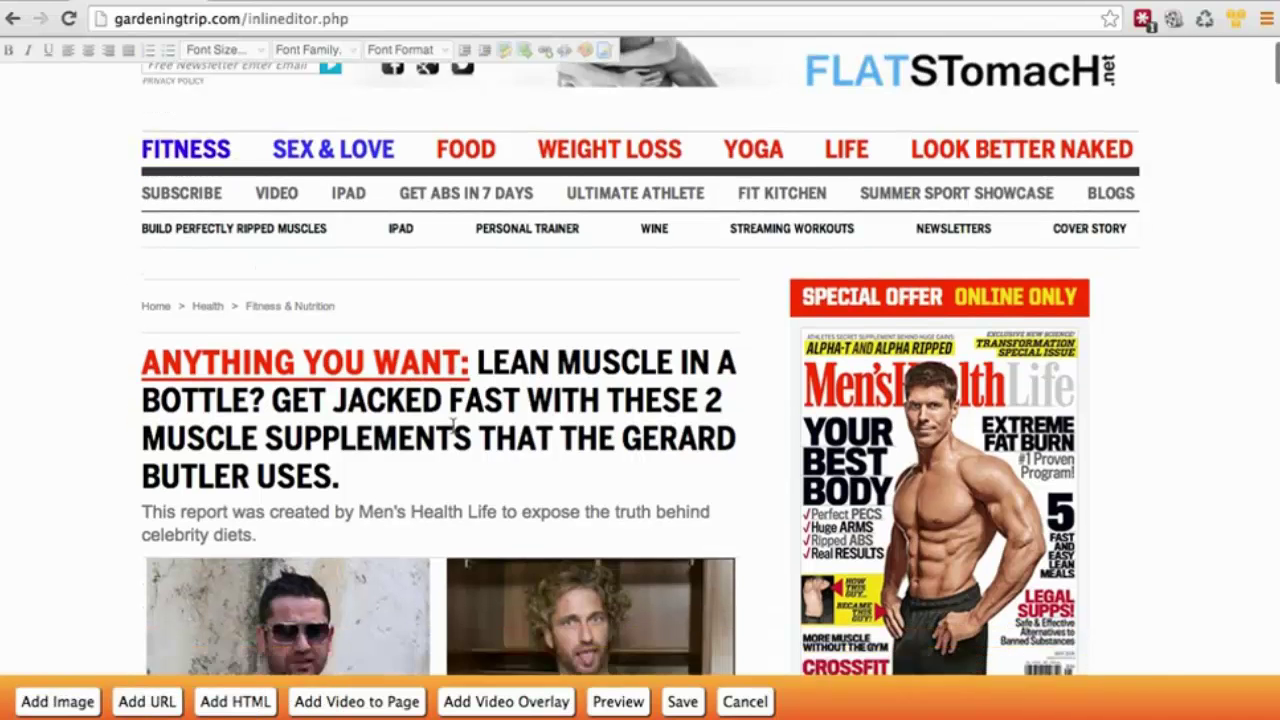
Replace the headline text after the label with ADD IN YOUR OWN HEADLINE, coloured purple.
{"action": "scroll", "coordinate": [477, 321], "scroll_direction": "down", "scroll_amount": 3}
{"action": "left_click_drag", "start_coordinate": [476, 255], "coordinate": [582, 346]}
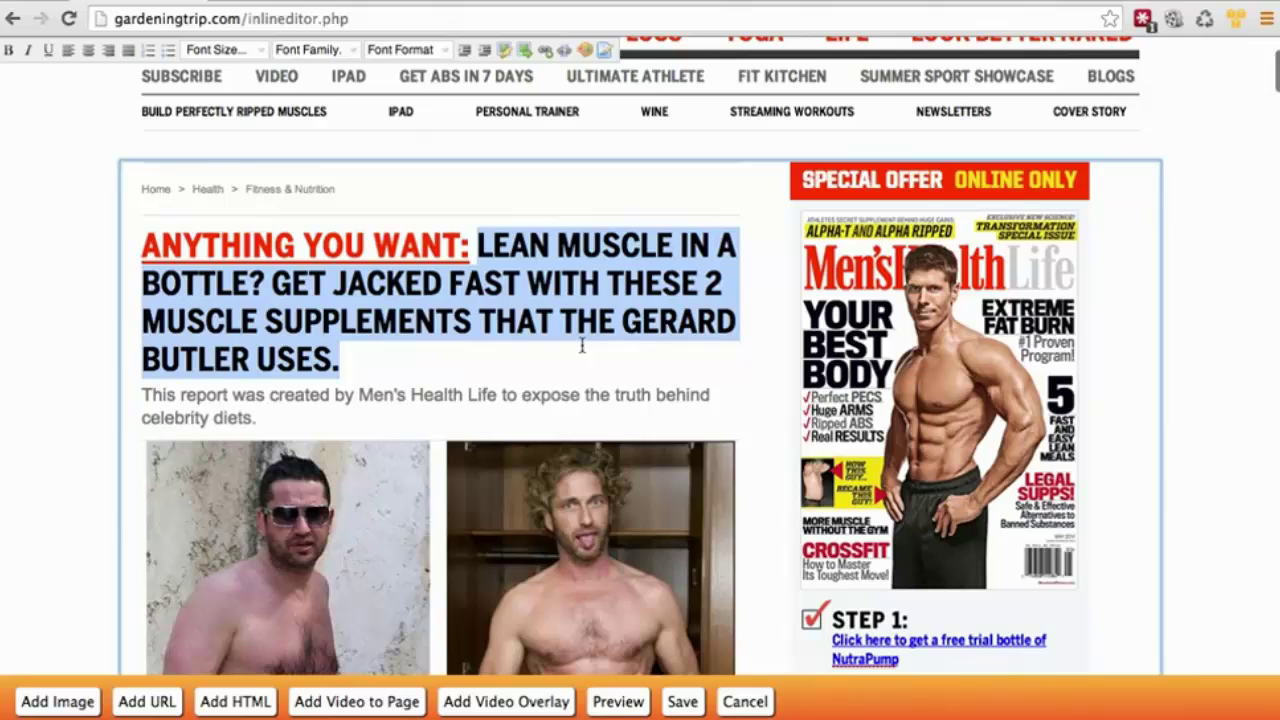
{"action": "type", "text": "ADD IN YOU"}
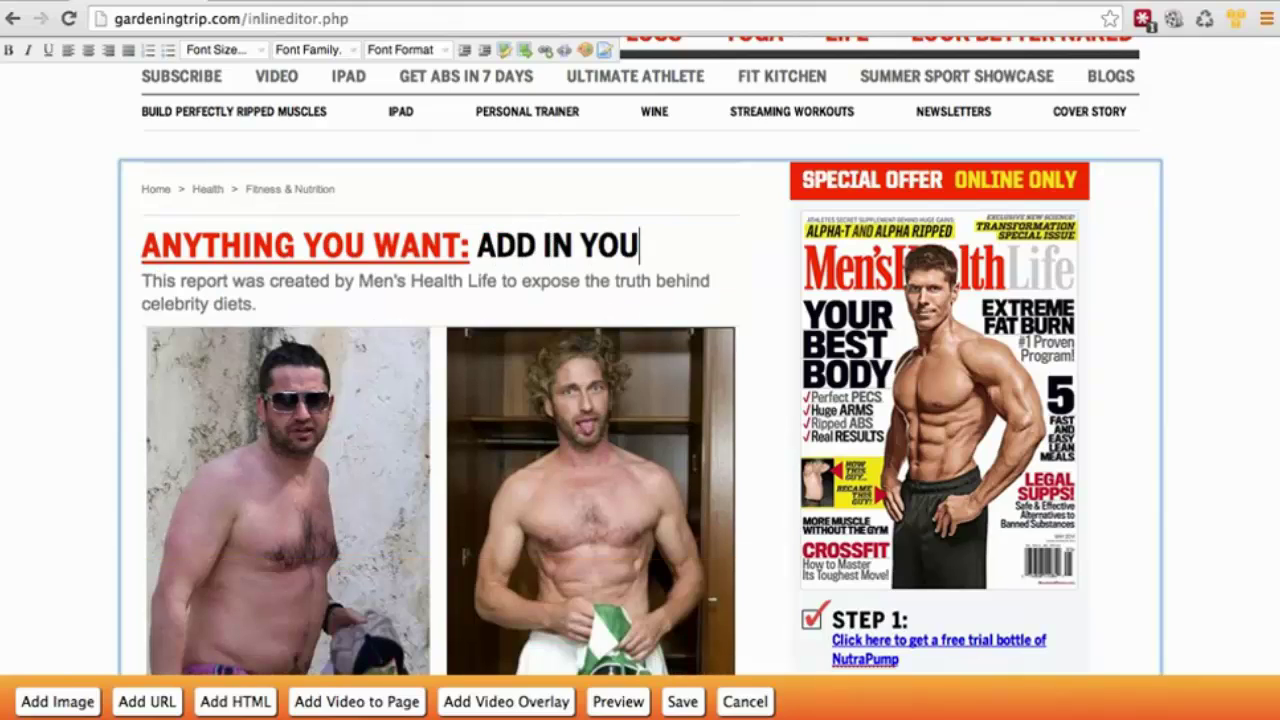
{"action": "type", "text": "R OWN HEADLINE"}
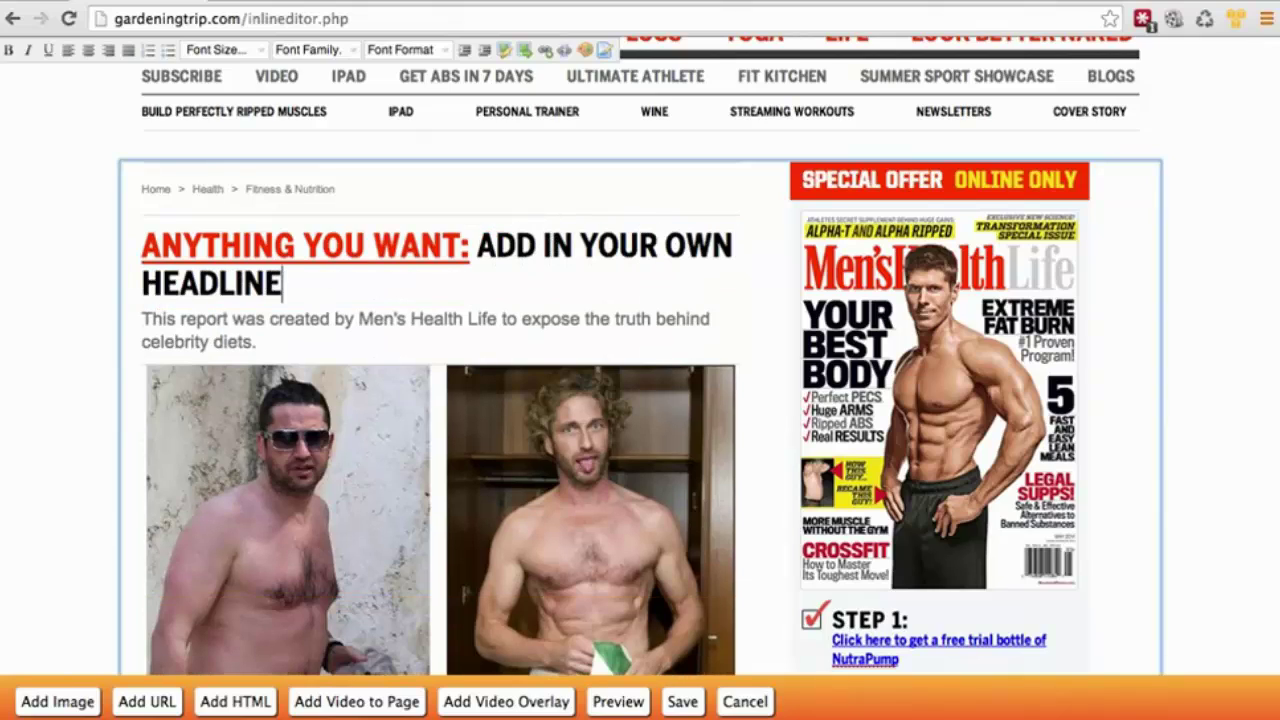
{"action": "left_click_drag", "start_coordinate": [477, 250], "coordinate": [546, 279]}
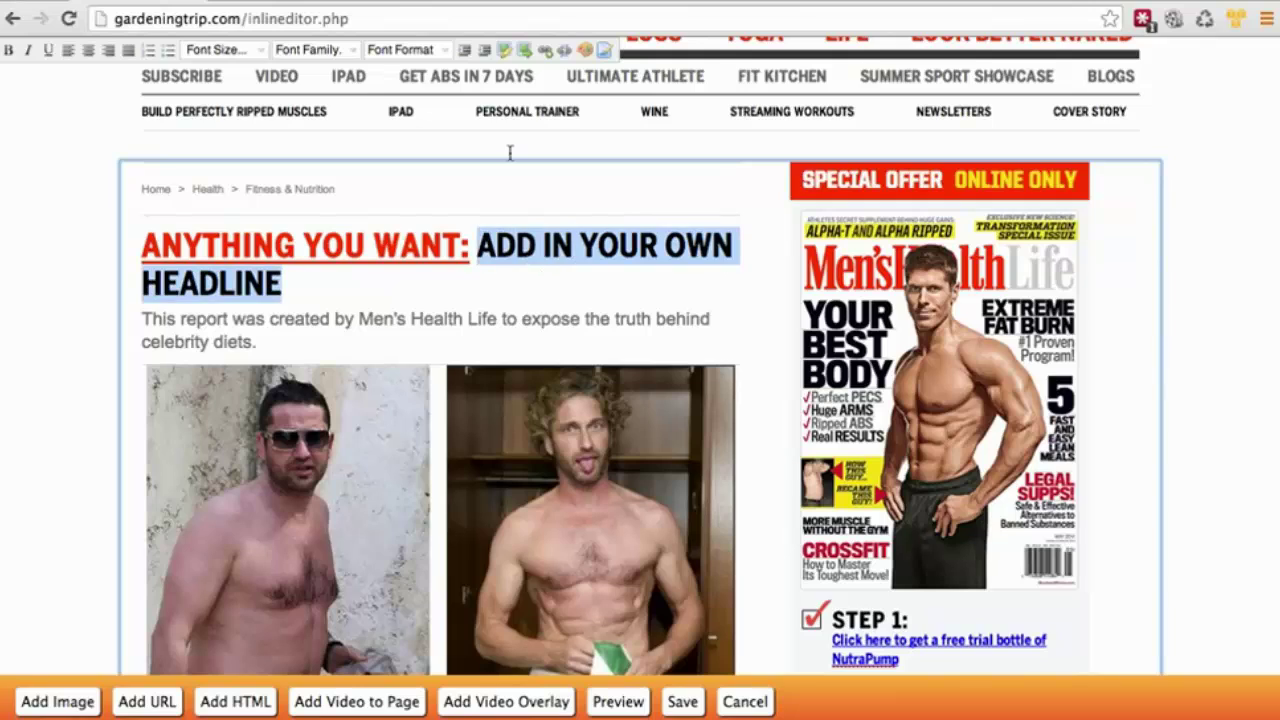
{"action": "left_click", "coordinate": [584, 50]}
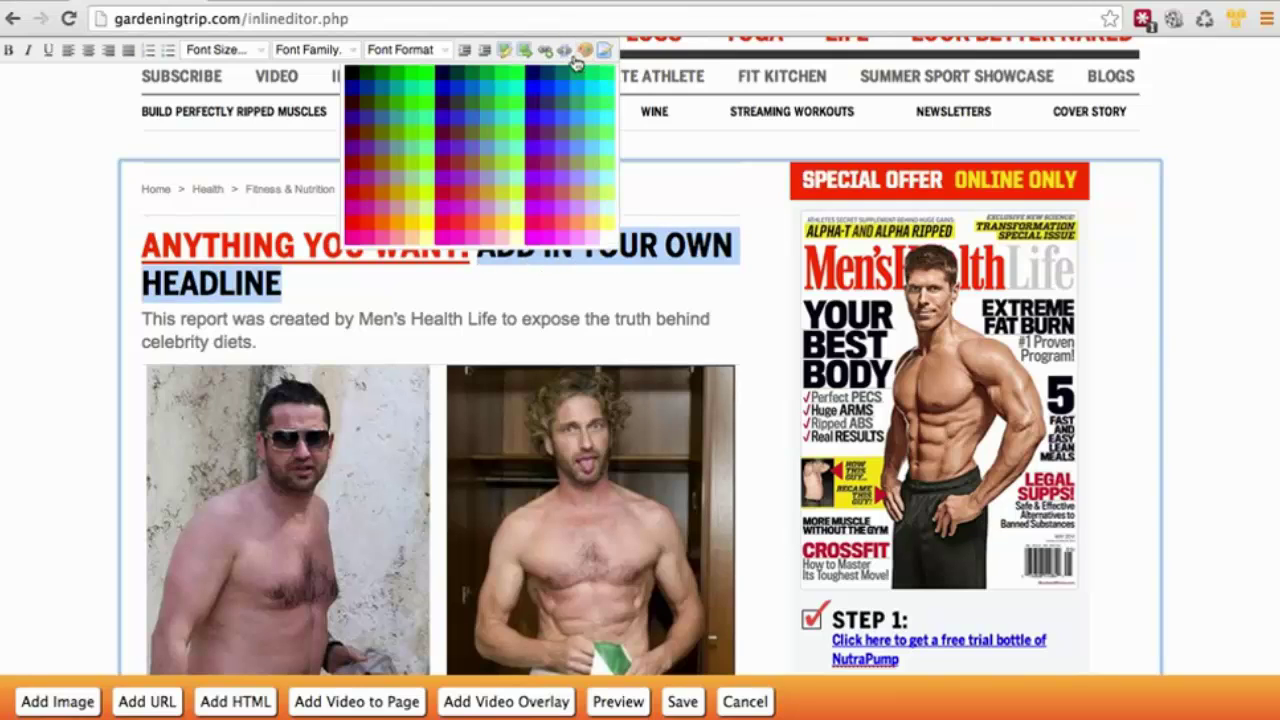
{"action": "left_click", "coordinate": [358, 150]}
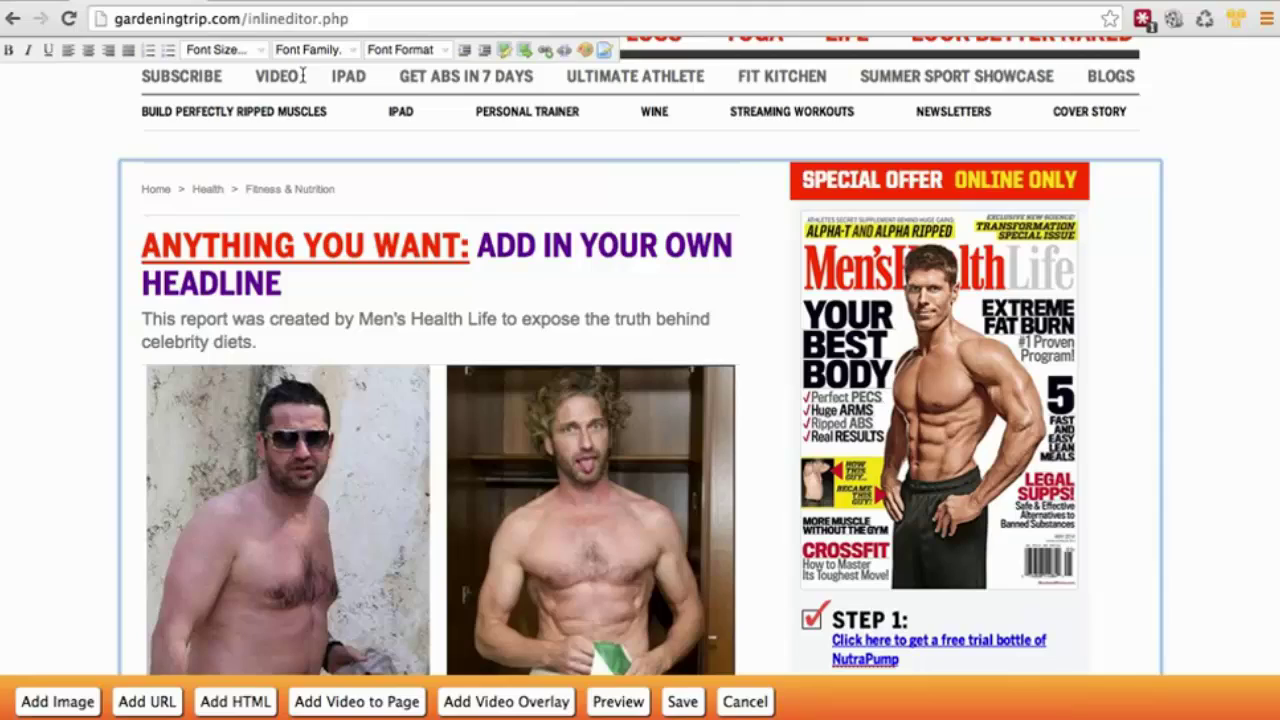
Place the insertion point after 'results.' and scroll further down the advertorial.
{"action": "scroll", "coordinate": [320, 50], "scroll_direction": "down", "scroll_amount": 10}
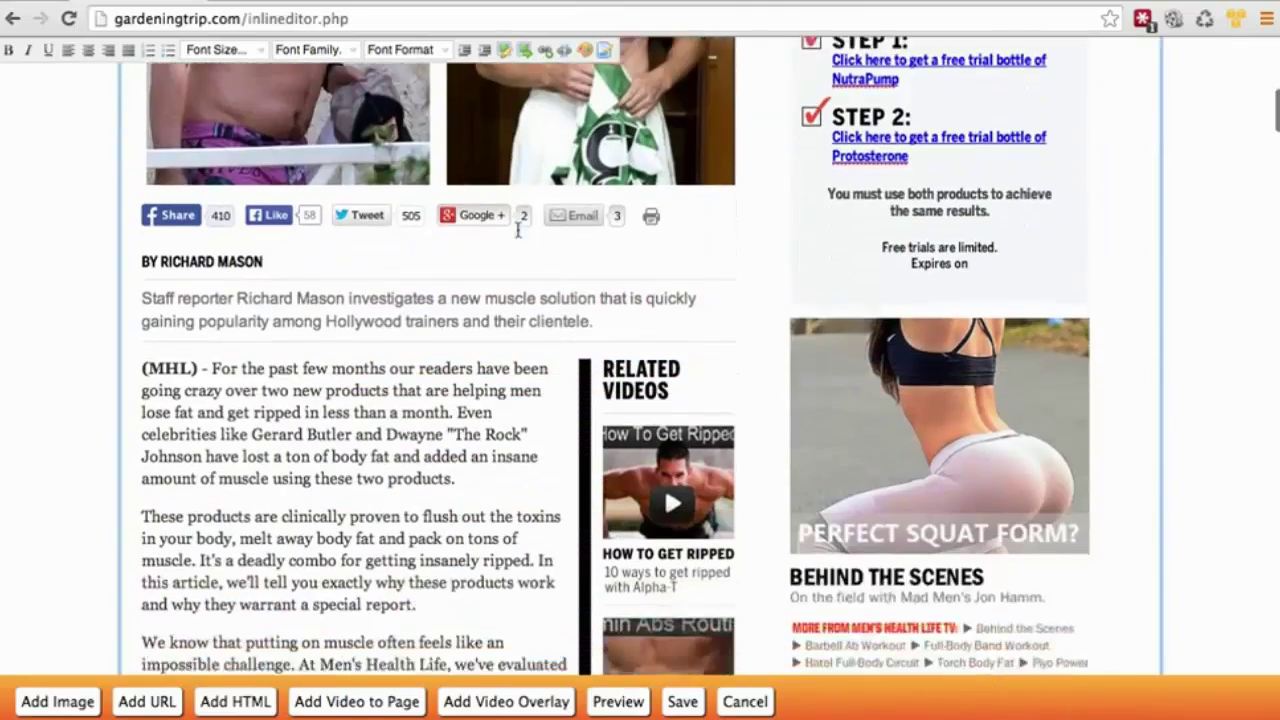
{"action": "scroll", "coordinate": [518, 231], "scroll_direction": "down", "scroll_amount": 10}
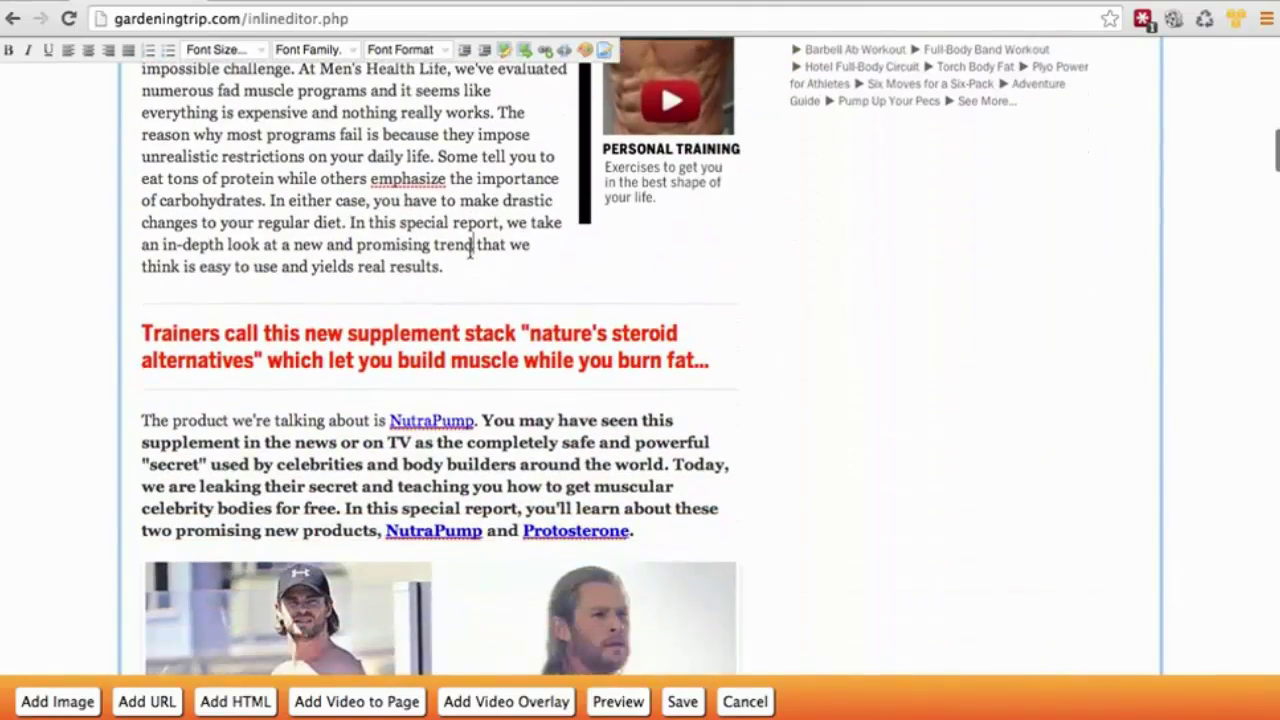
{"action": "left_click", "coordinate": [466, 267]}
{"action": "scroll", "coordinate": [496, 335], "scroll_direction": "up", "scroll_amount": 20}
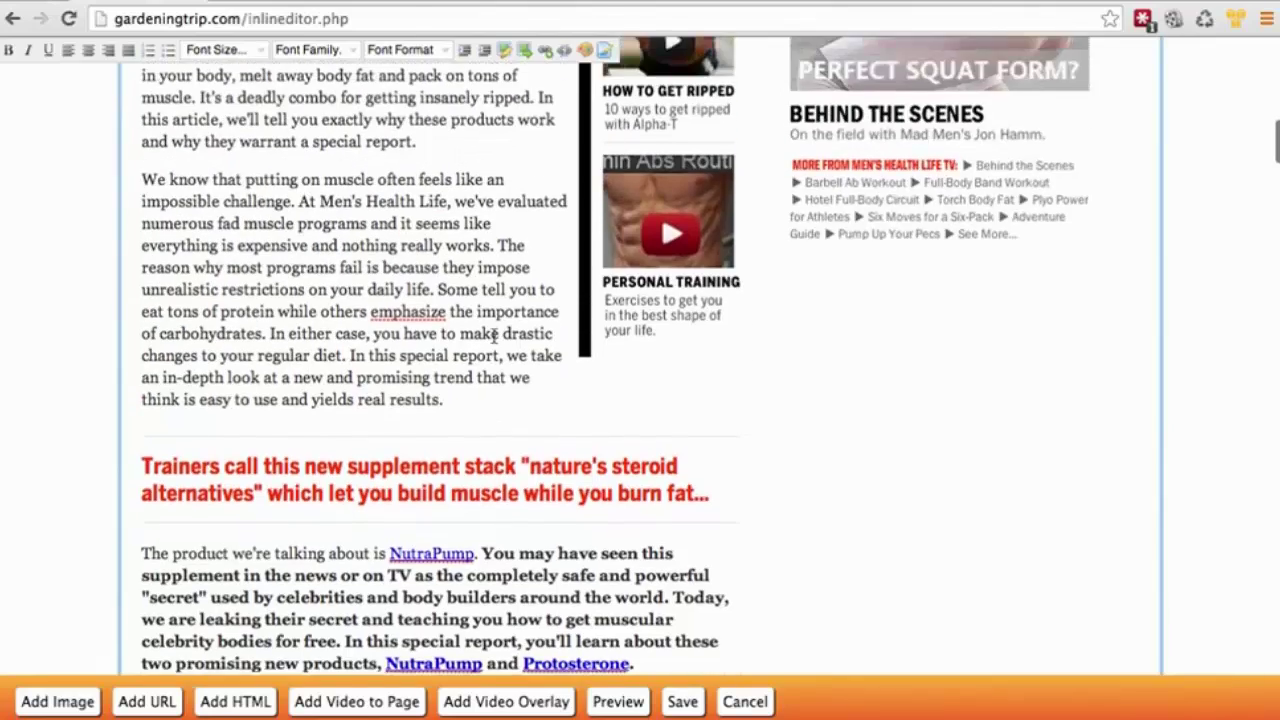
{"action": "scroll", "coordinate": [493, 425], "scroll_direction": "down", "scroll_amount": 1}
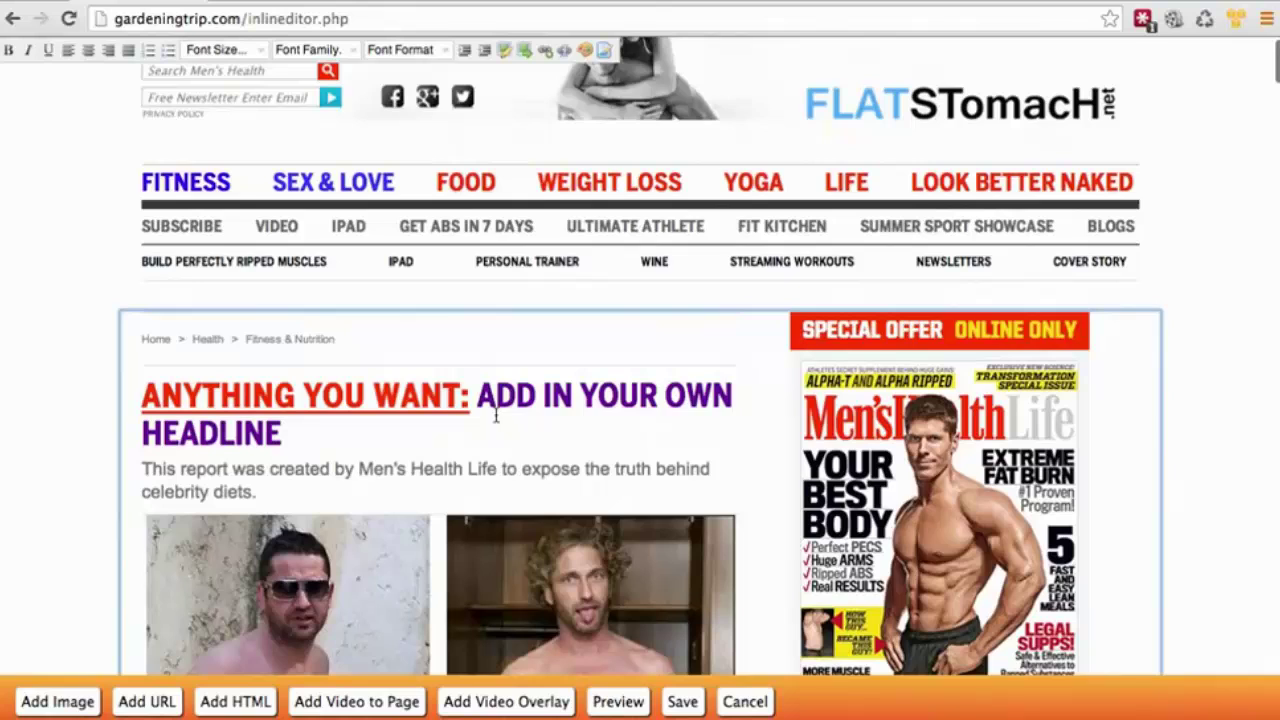
{"action": "scroll", "coordinate": [525, 375], "scroll_direction": "down", "scroll_amount": 2}
{"action": "scroll", "coordinate": [528, 362], "scroll_direction": "down", "scroll_amount": 1}
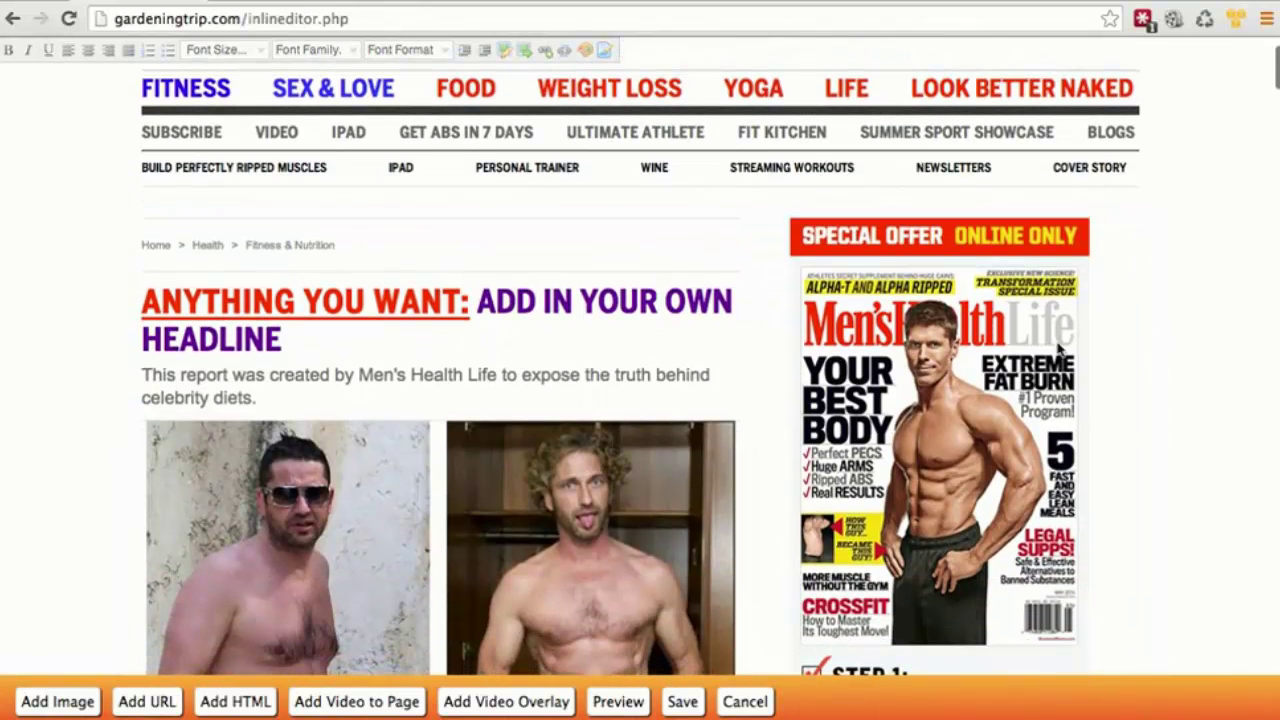
{"action": "scroll", "coordinate": [563, 276], "scroll_direction": "down", "scroll_amount": 10}
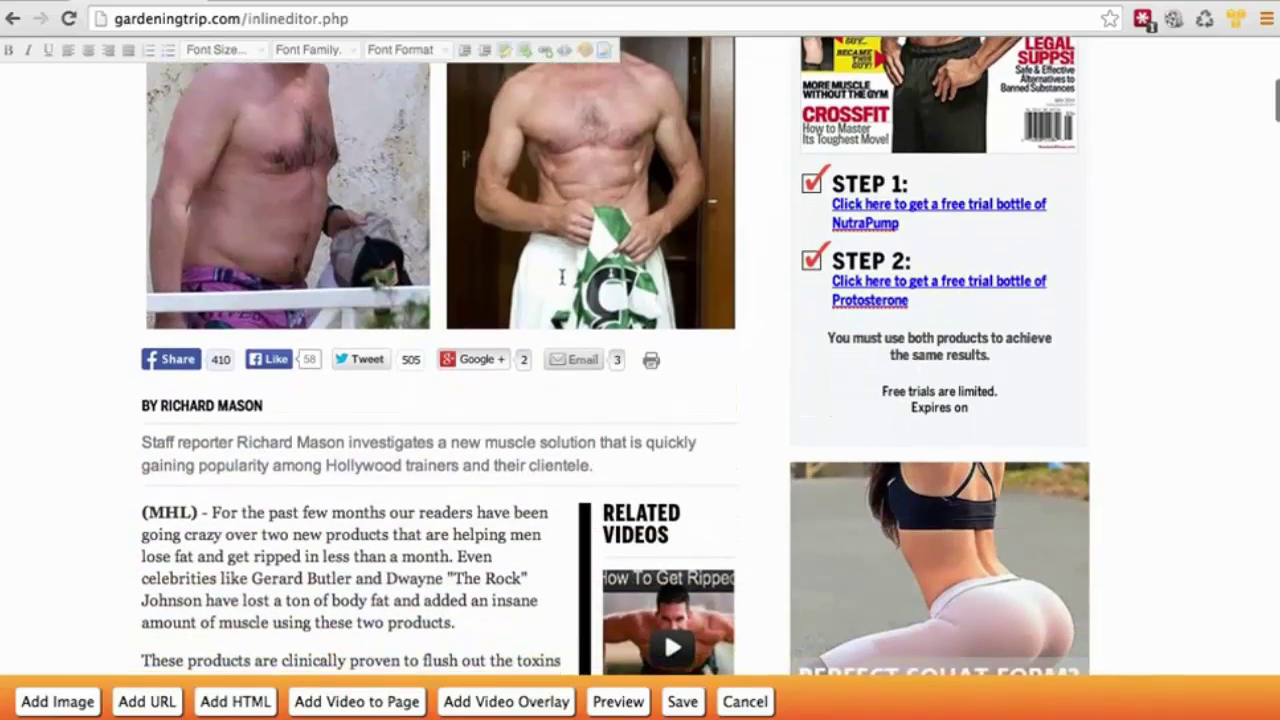
{"action": "scroll", "coordinate": [480, 315], "scroll_direction": "down", "scroll_amount": 1}
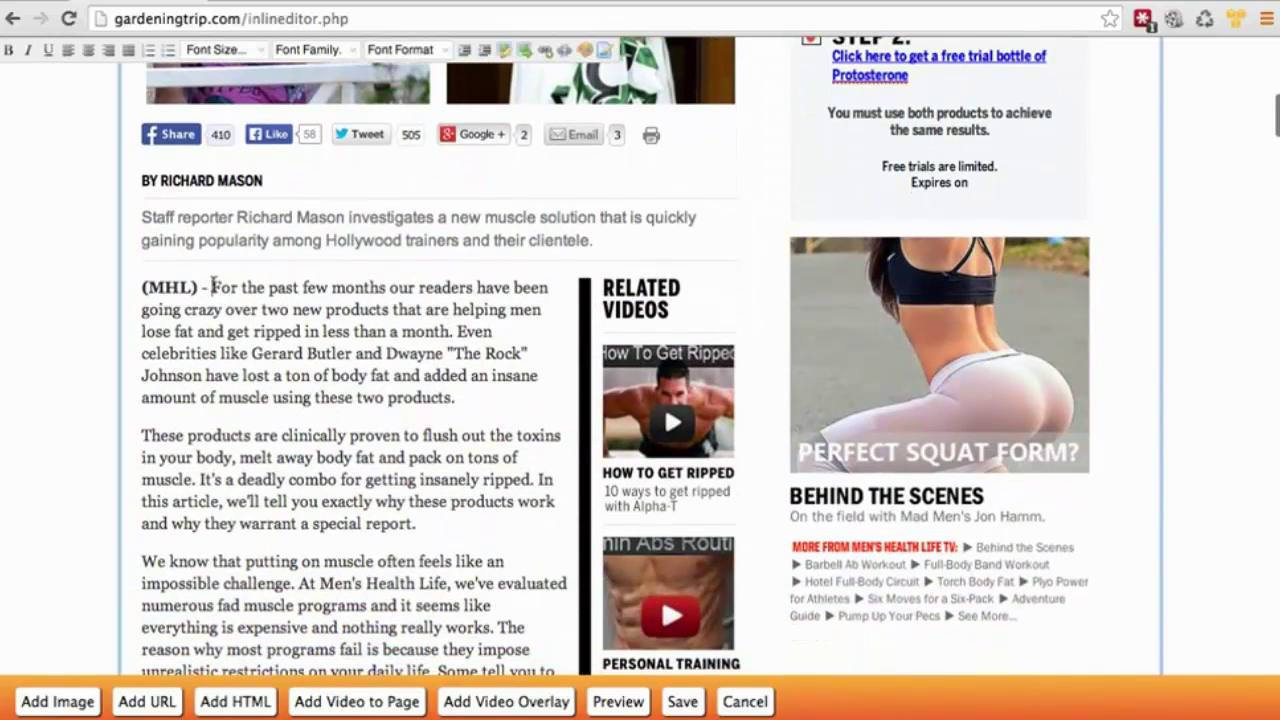
{"action": "left_click_drag", "start_coordinate": [214, 288], "coordinate": [447, 402]}
{"action": "scroll", "coordinate": [458, 398], "scroll_direction": "down", "scroll_amount": 3}
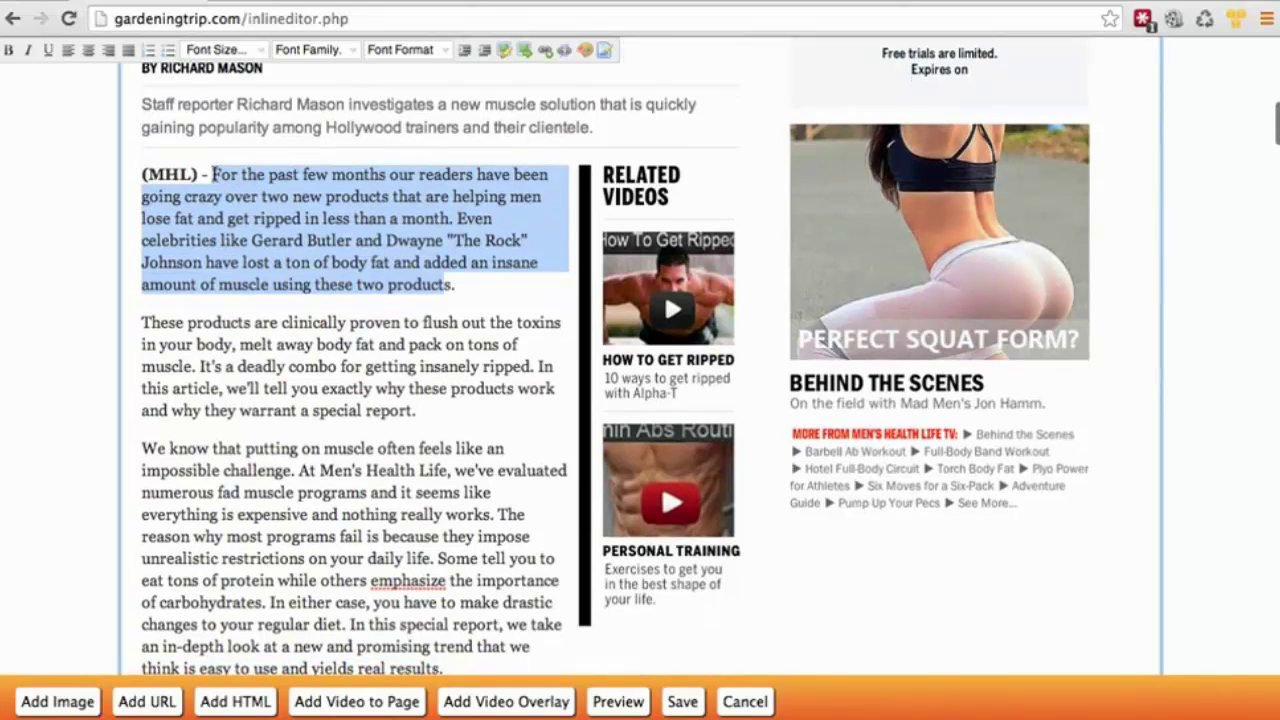
{"action": "left_click", "coordinate": [504, 285]}
{"action": "scroll", "coordinate": [268, 343], "scroll_direction": "down", "scroll_amount": 5}
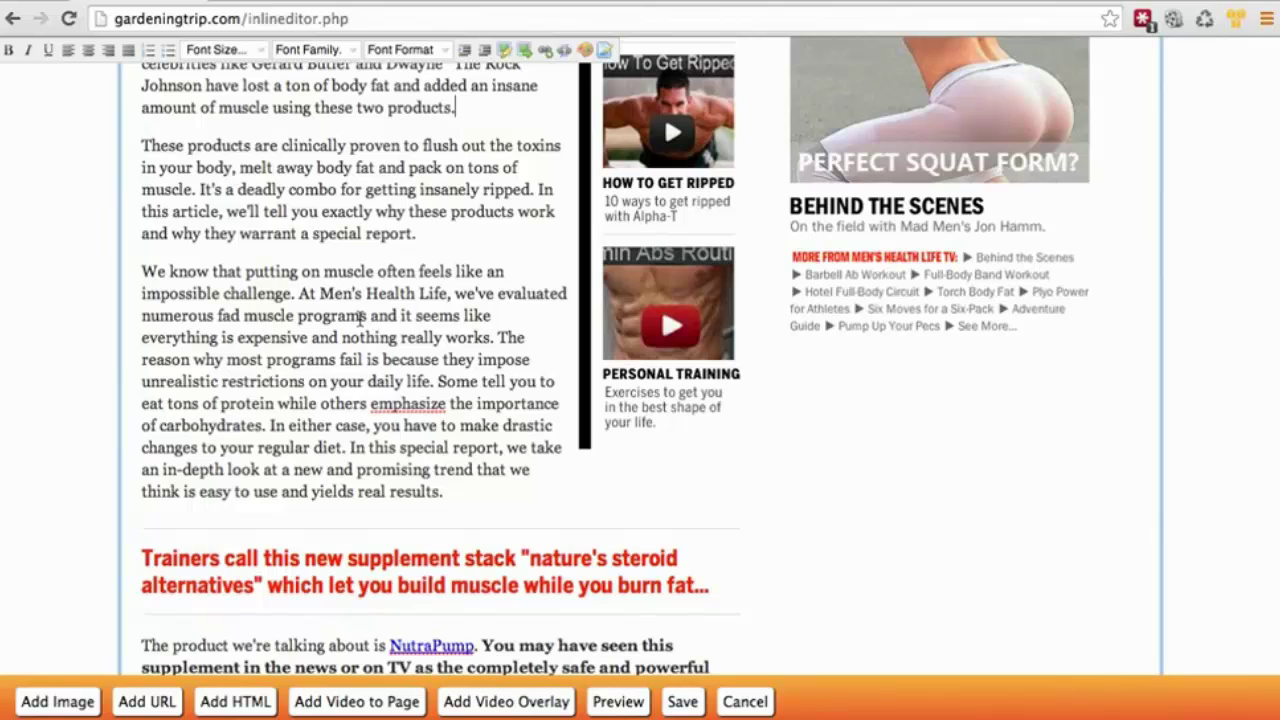
{"action": "scroll", "coordinate": [513, 386], "scroll_direction": "down", "scroll_amount": 2}
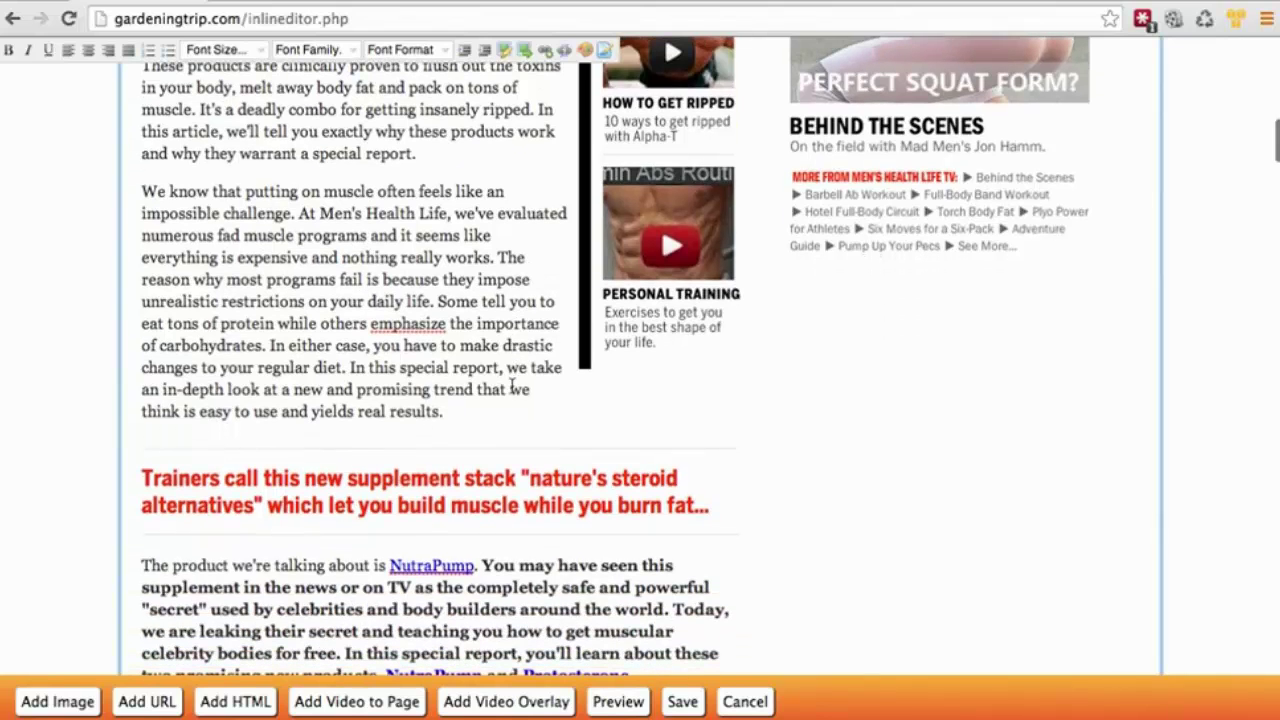
{"action": "left_click_drag", "start_coordinate": [145, 197], "coordinate": [471, 400]}
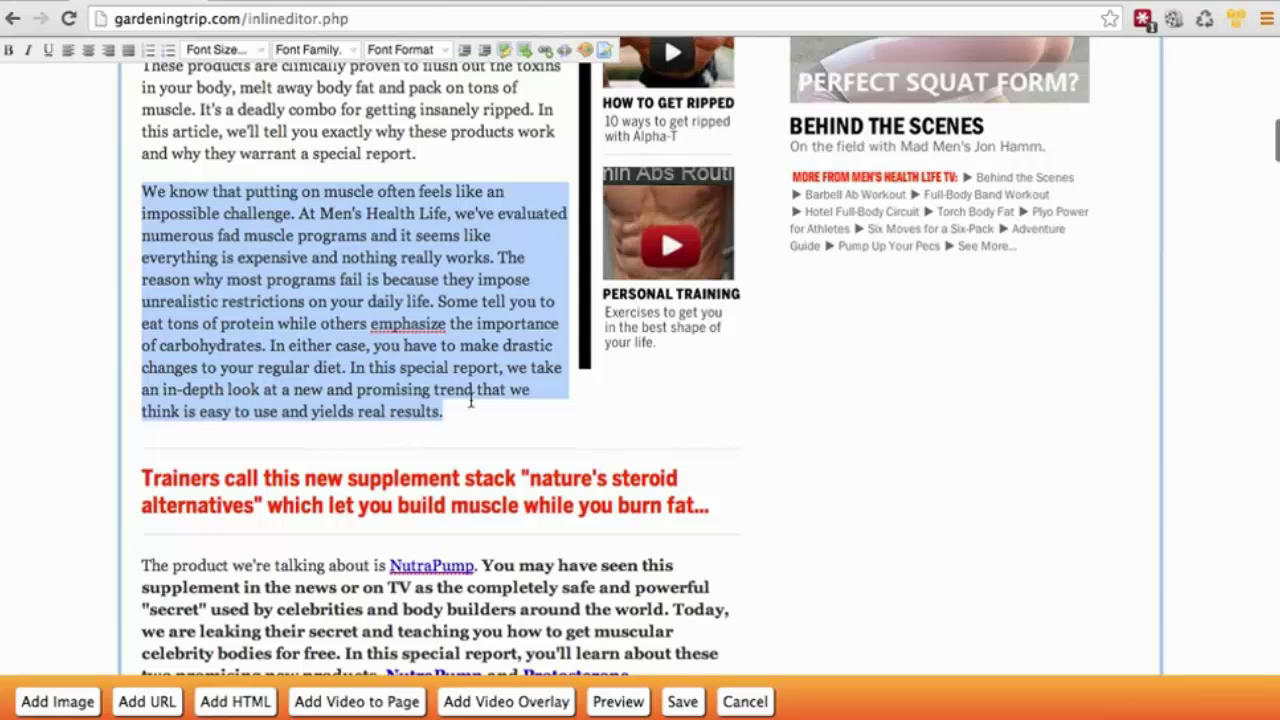
{"action": "scroll", "coordinate": [474, 393], "scroll_direction": "down", "scroll_amount": 3}
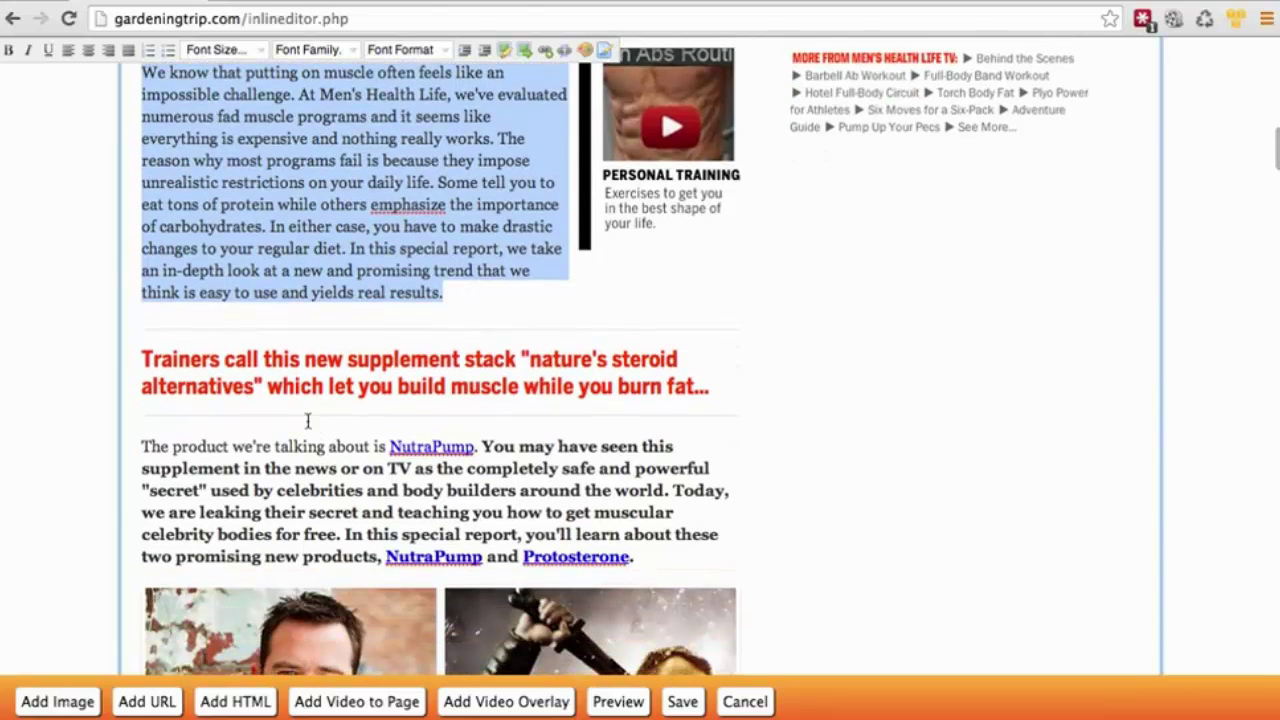
{"action": "scroll", "coordinate": [308, 421], "scroll_direction": "down", "scroll_amount": 2}
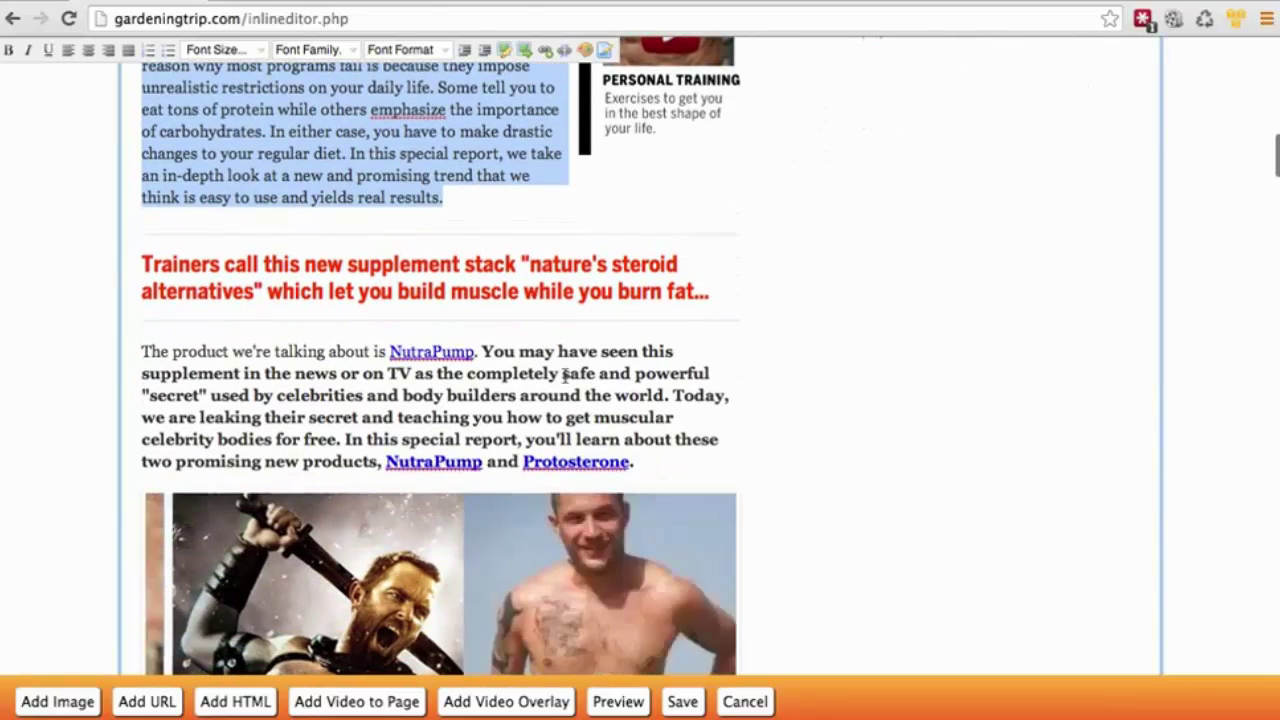
{"action": "scroll", "coordinate": [413, 344], "scroll_direction": "down", "scroll_amount": 20}
{"action": "scroll", "coordinate": [530, 455], "scroll_direction": "up", "scroll_amount": 20}
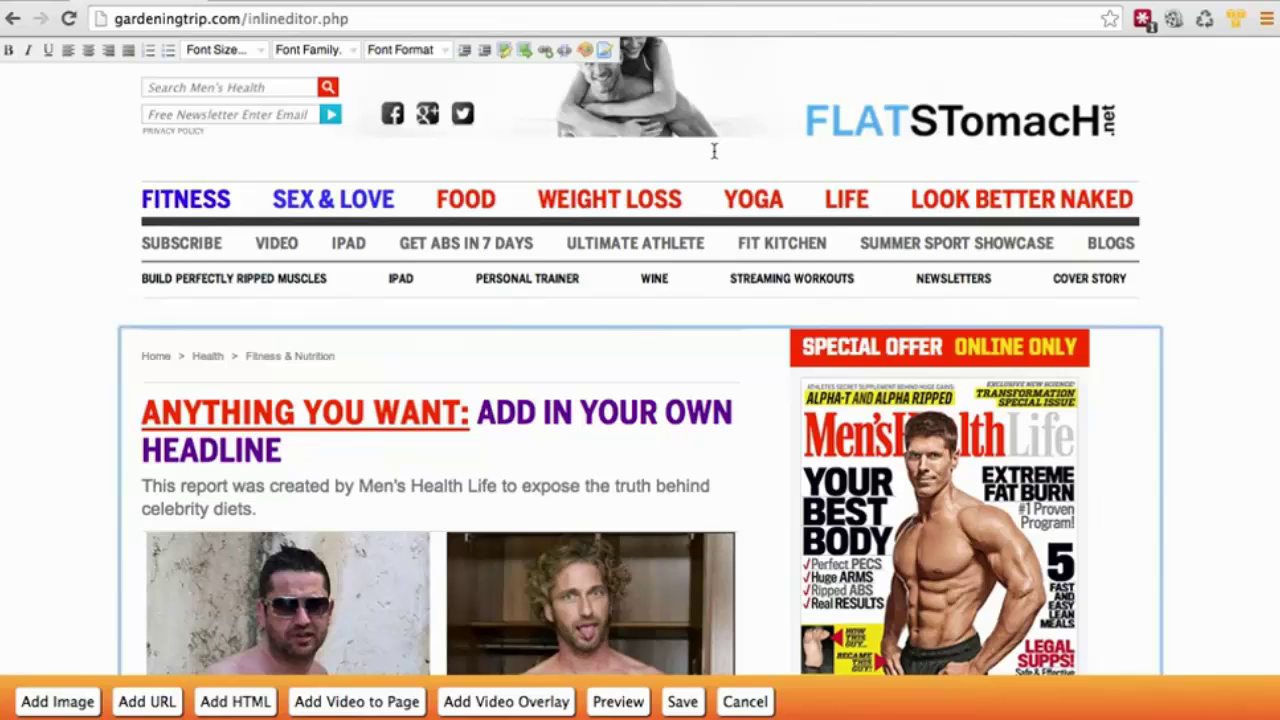
Save the edited advertorial and view the published copy at gardeningtrip.com/d1Epzo/.
{"action": "left_click", "coordinate": [677, 703]}
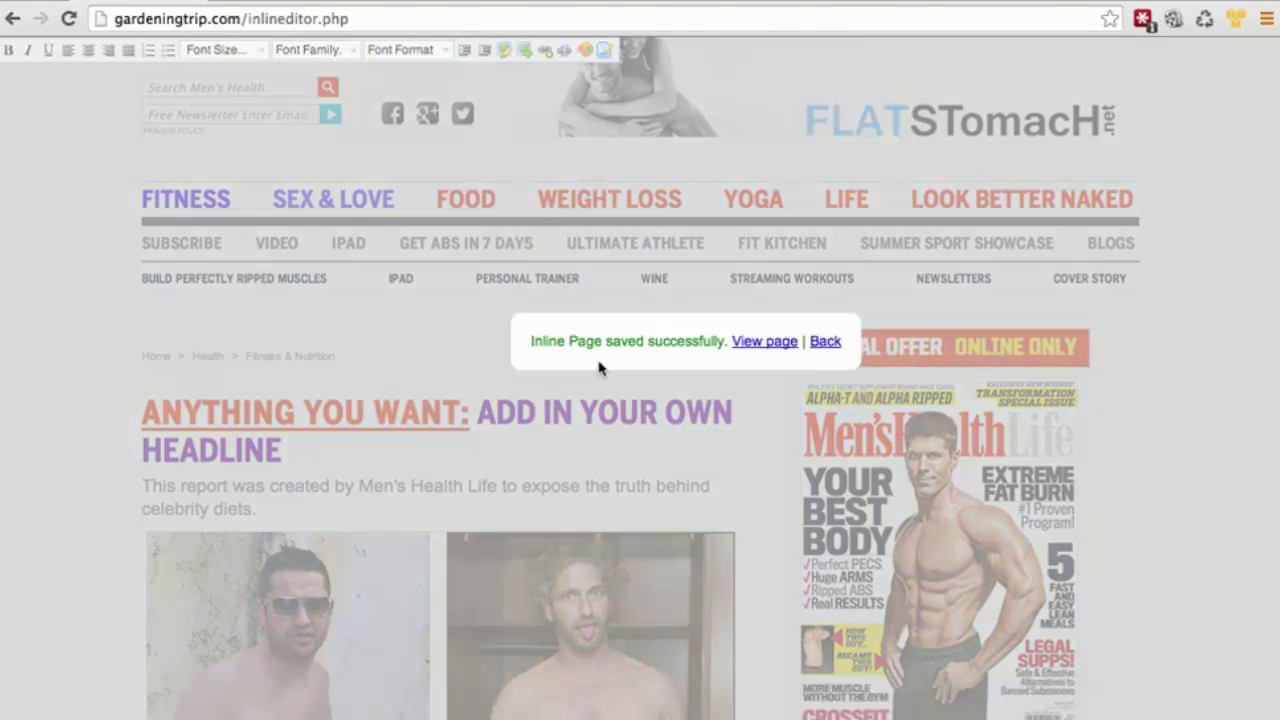
{"action": "left_click", "coordinate": [765, 343]}
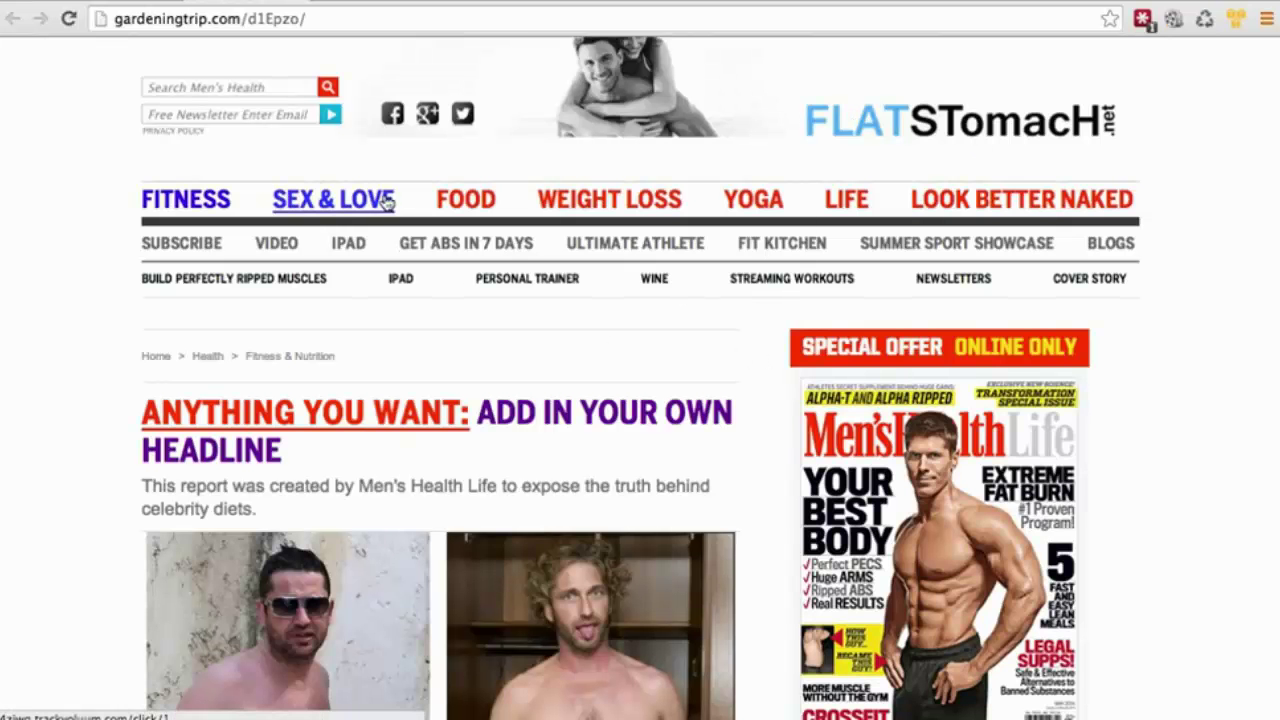
{"action": "scroll", "coordinate": [577, 334], "scroll_direction": "down", "scroll_amount": 2}
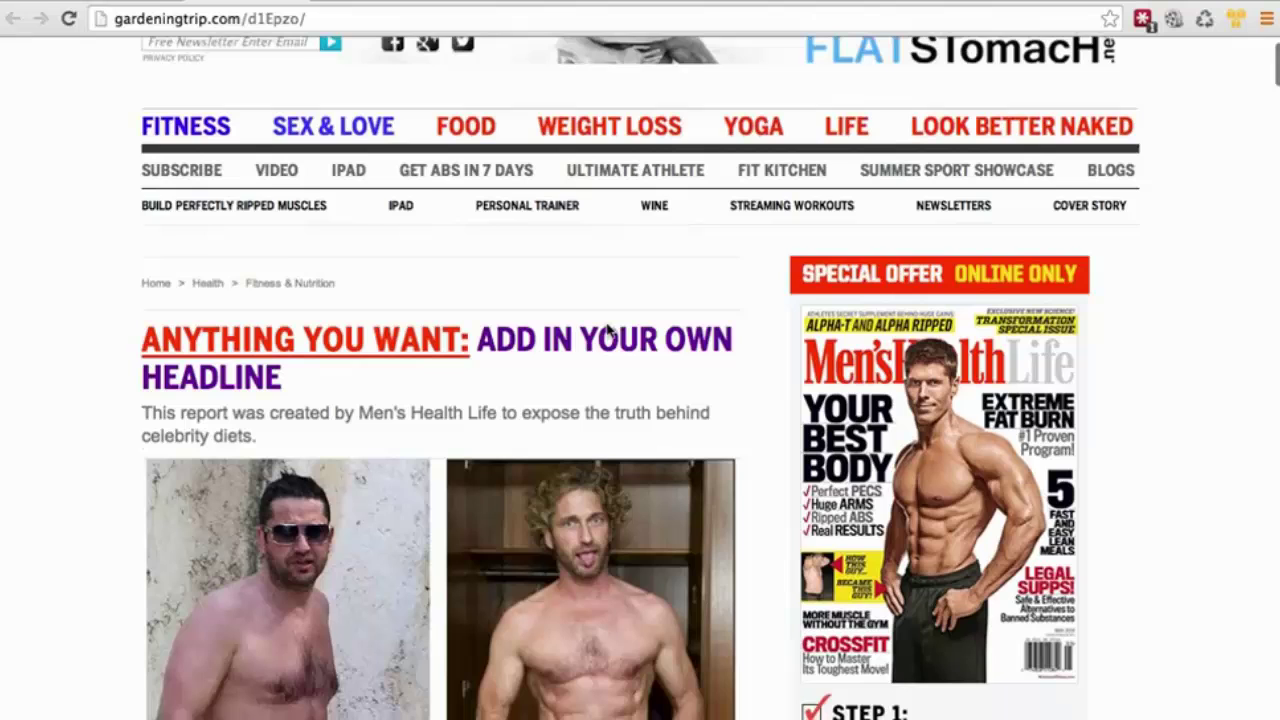
{"action": "scroll", "coordinate": [505, 367], "scroll_direction": "up", "scroll_amount": 2}
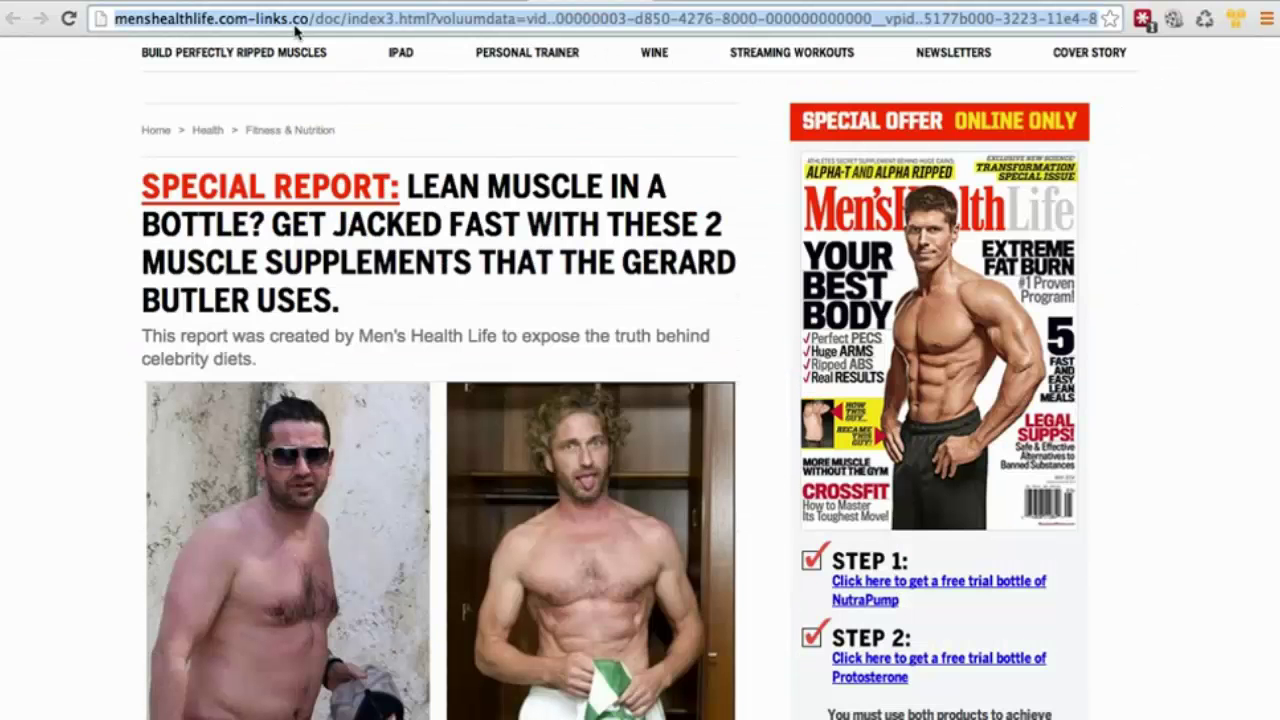
{"action": "scroll", "coordinate": [604, 255], "scroll_direction": "up", "scroll_amount": 5}
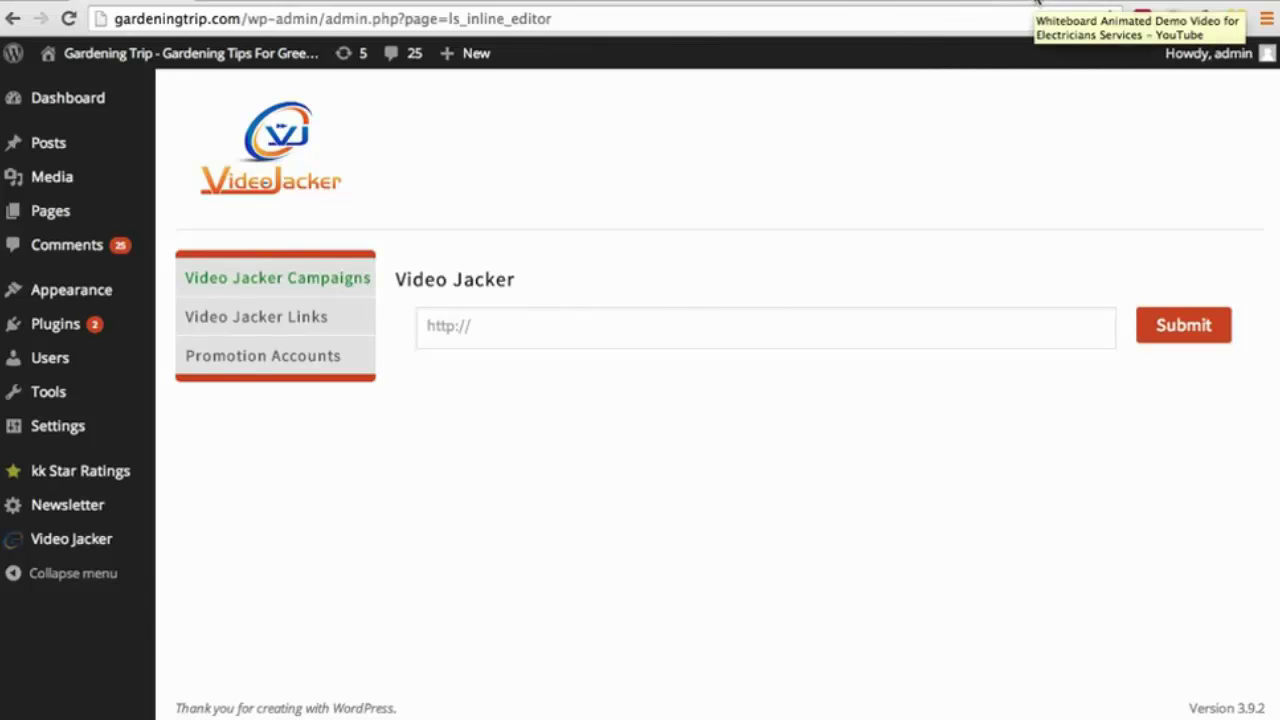
{"action": "left_click", "coordinate": [1038, 3]}
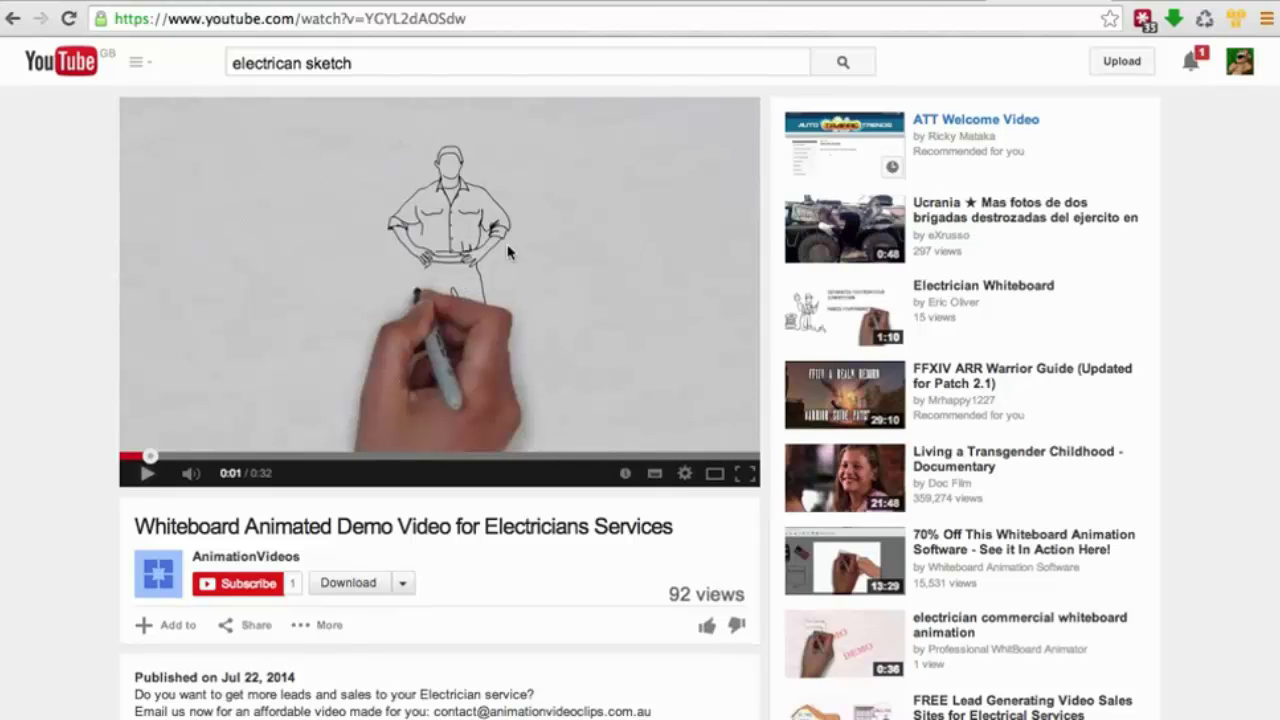
{"action": "scroll", "coordinate": [557, 490], "scroll_direction": "down", "scroll_amount": 5}
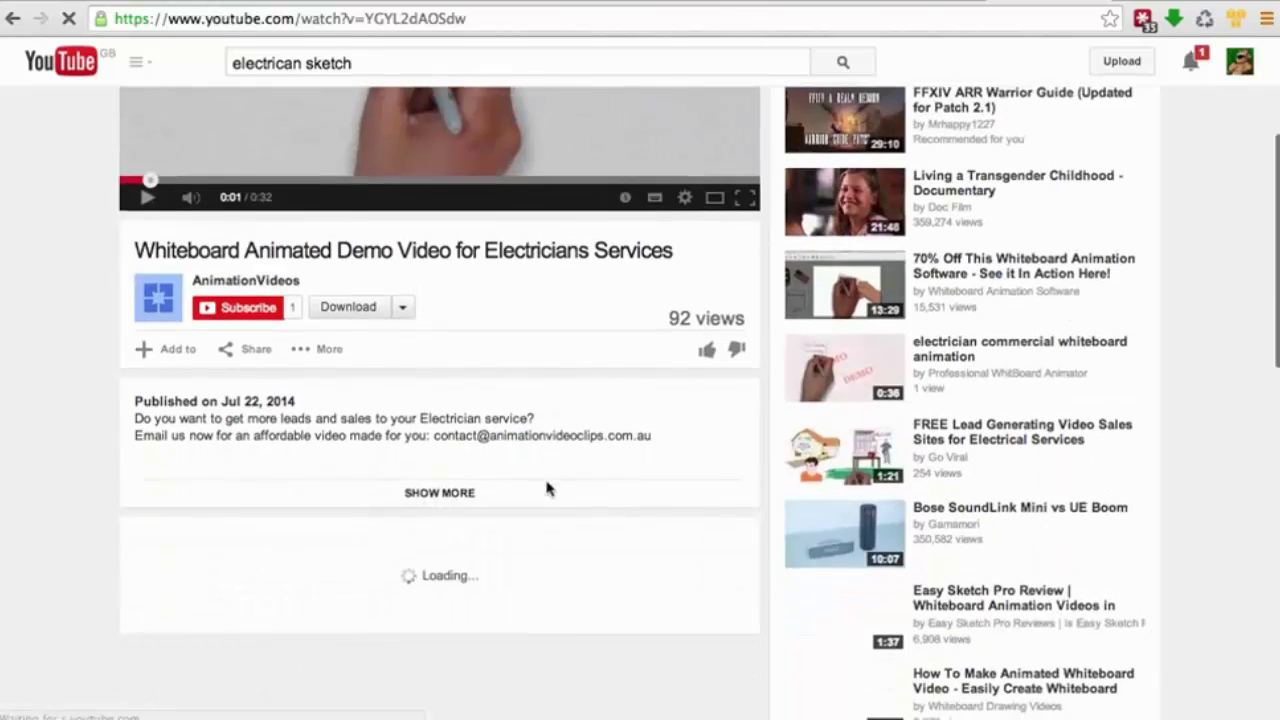
{"action": "left_click", "coordinate": [907, 3]}
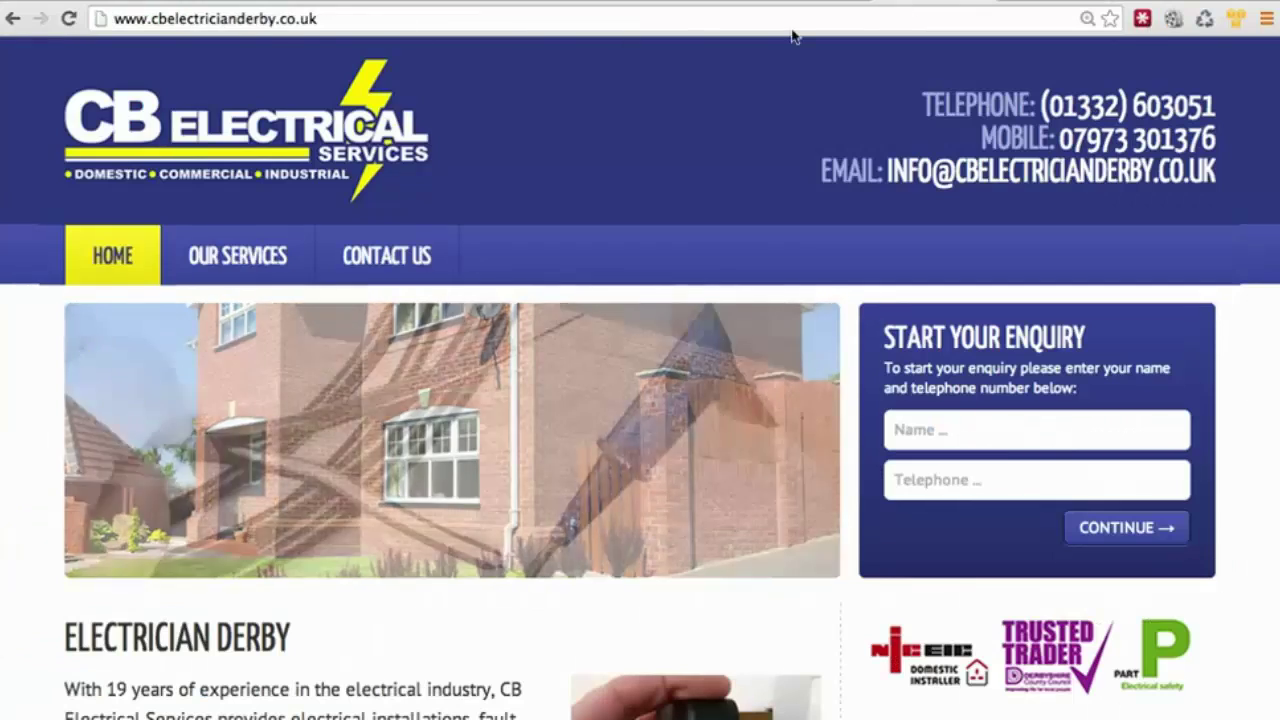
{"action": "left_click", "coordinate": [241, 20]}
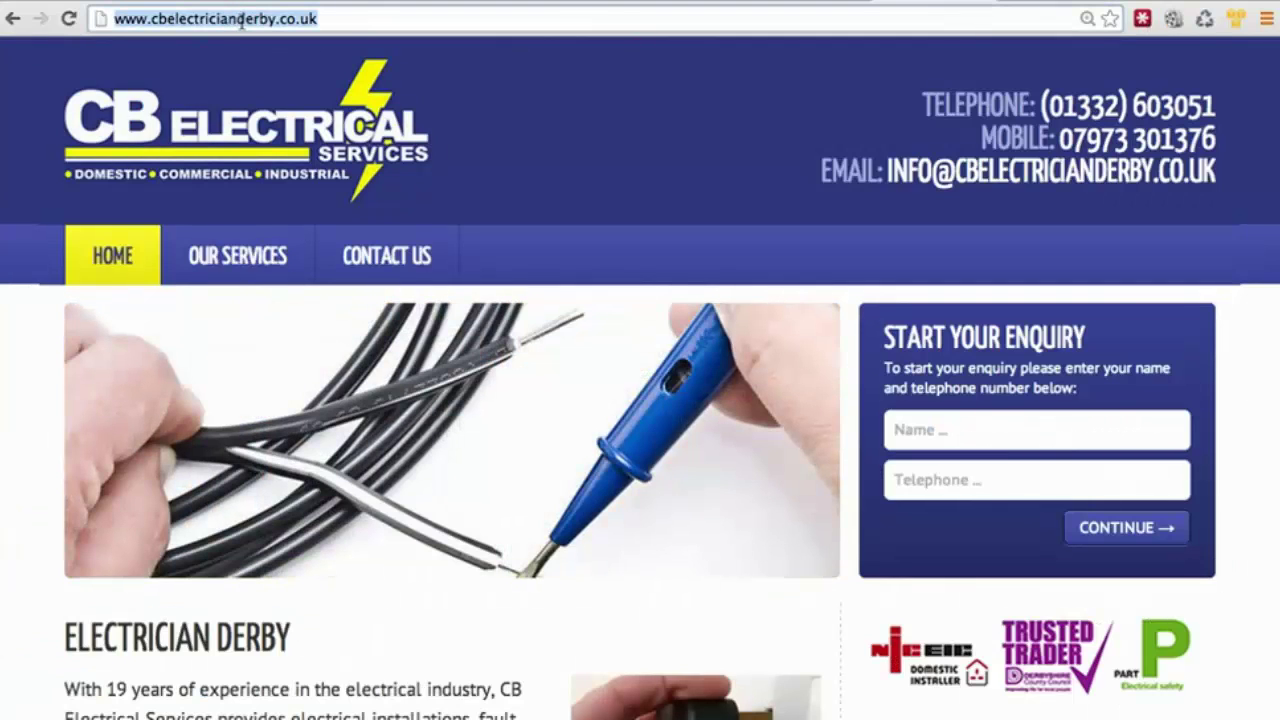
{"action": "left_click", "coordinate": [158, 3]}
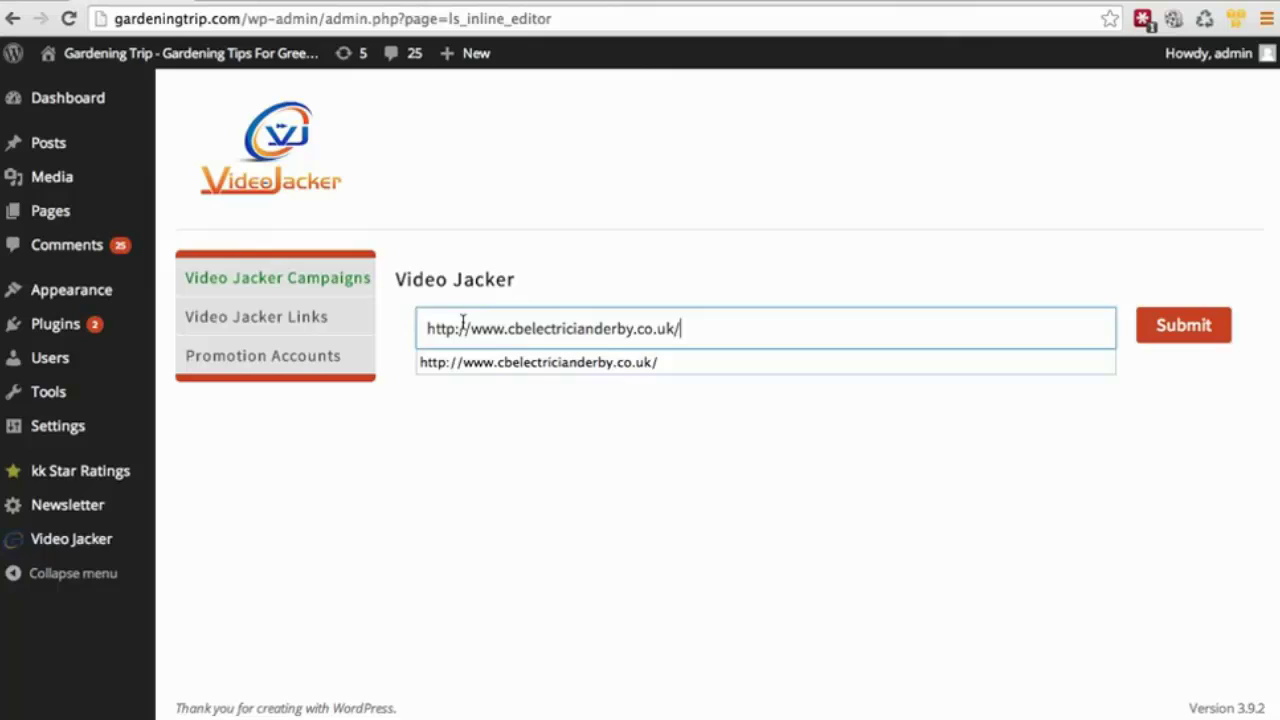
{"action": "left_click", "coordinate": [1150, 330]}
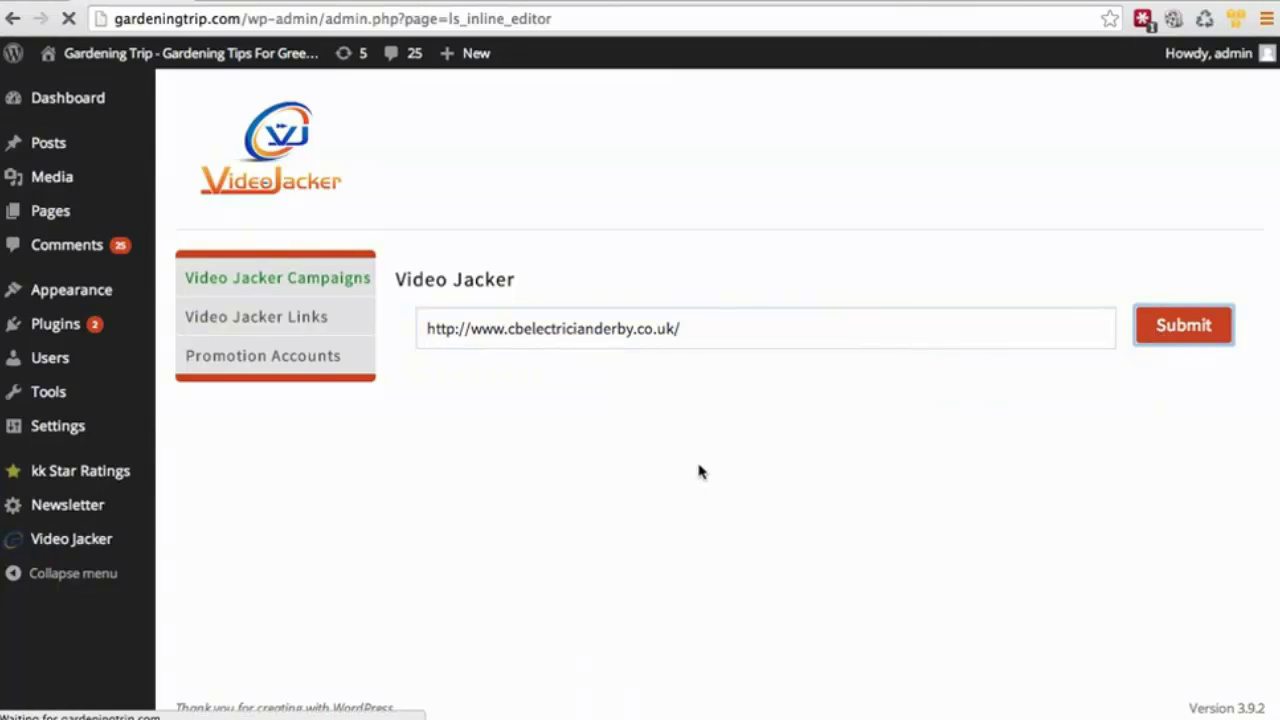
Bring up the whiteboard video's 560 × 315 YouTube embed code and select it.
{"action": "scroll", "coordinate": [757, 390], "scroll_direction": "down", "scroll_amount": 3}
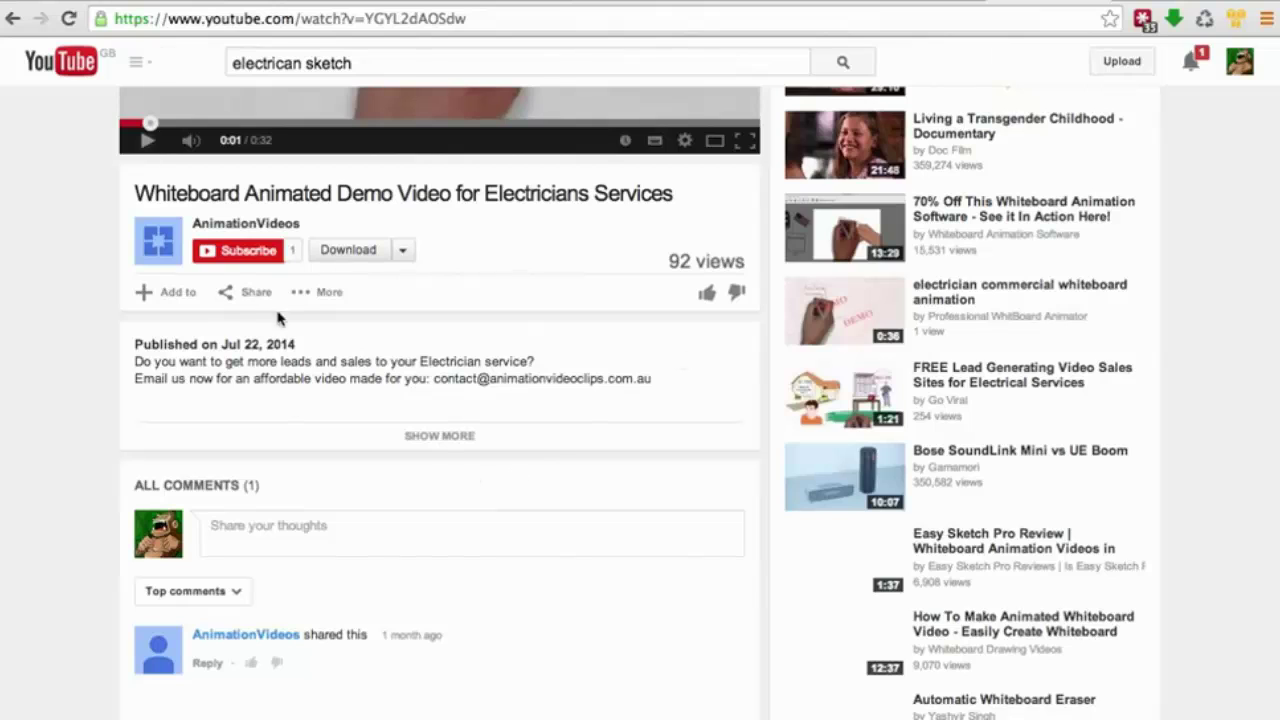
{"action": "left_click", "coordinate": [251, 292]}
{"action": "left_click", "coordinate": [242, 350]}
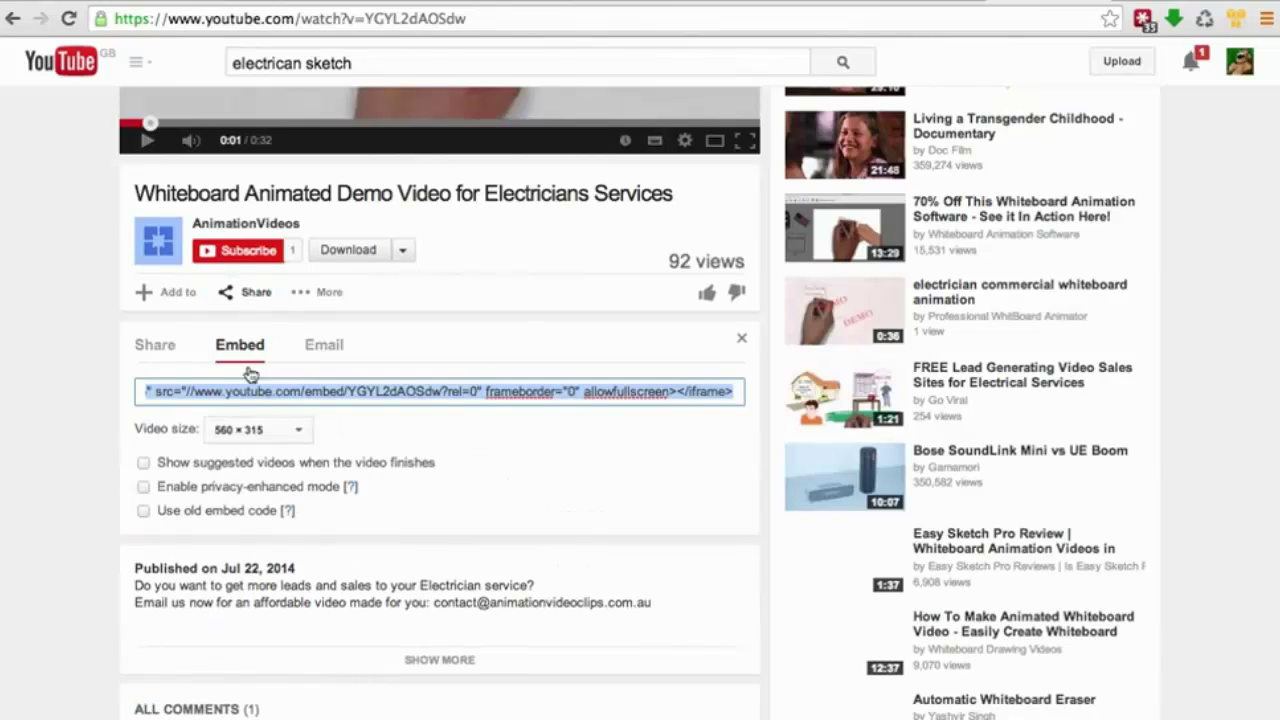
{"action": "left_click", "coordinate": [256, 429]}
{"action": "left_click", "coordinate": [322, 403]}
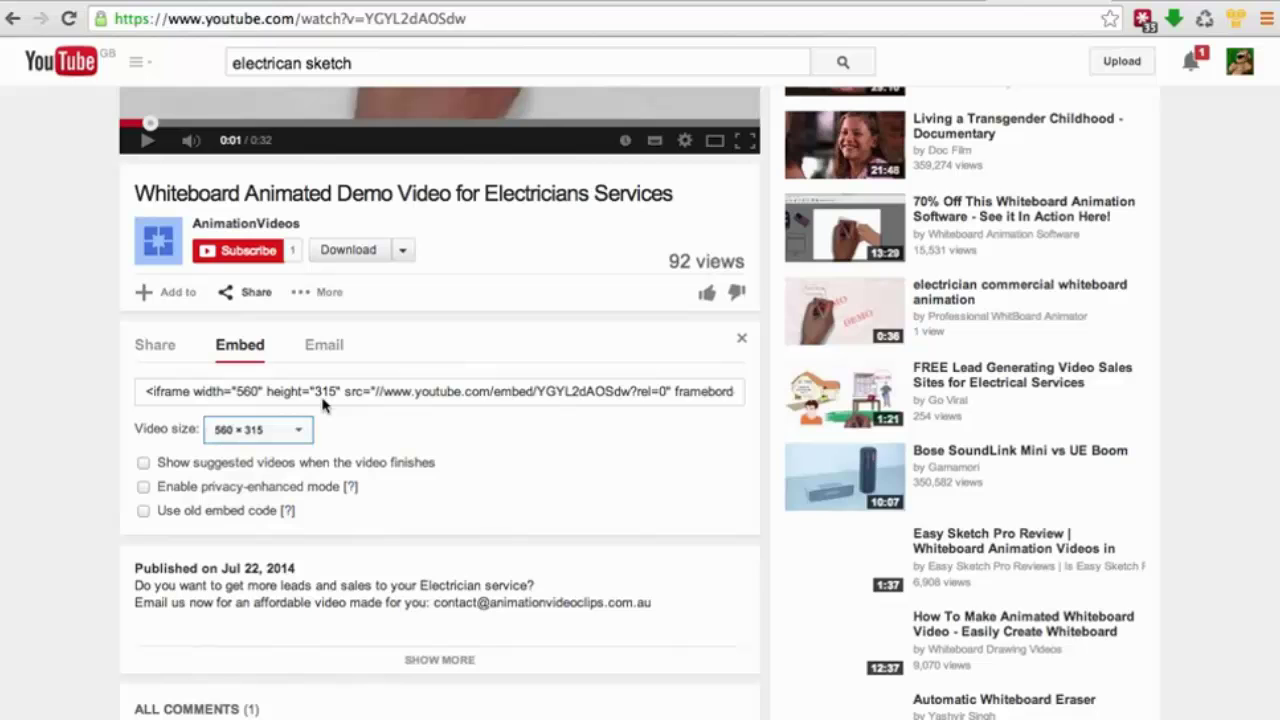
{"action": "left_click", "coordinate": [334, 398]}
Add a blank line after 'accredited.' in the Part P paragraph of the cloned page.
{"action": "left_click", "coordinate": [120, 4]}
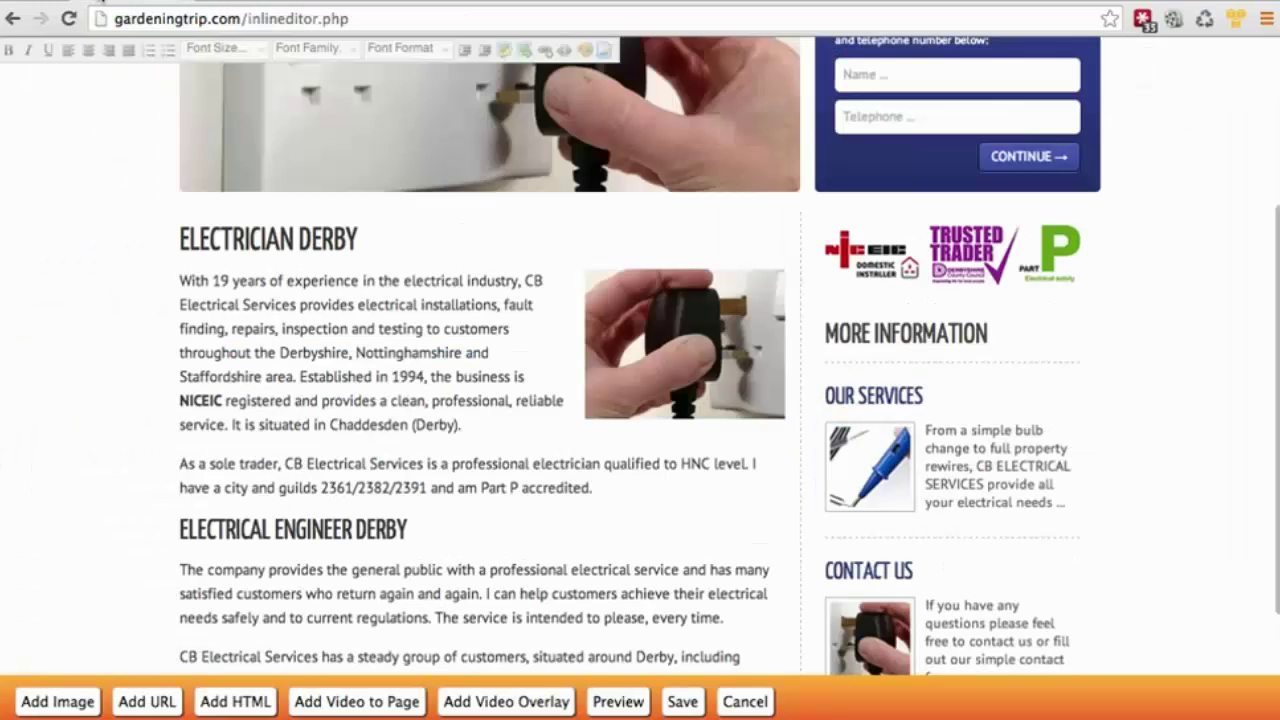
{"action": "scroll", "coordinate": [500, 460], "scroll_direction": "down", "scroll_amount": 2}
{"action": "left_click", "coordinate": [622, 402]}
{"action": "key", "text": "Return"}
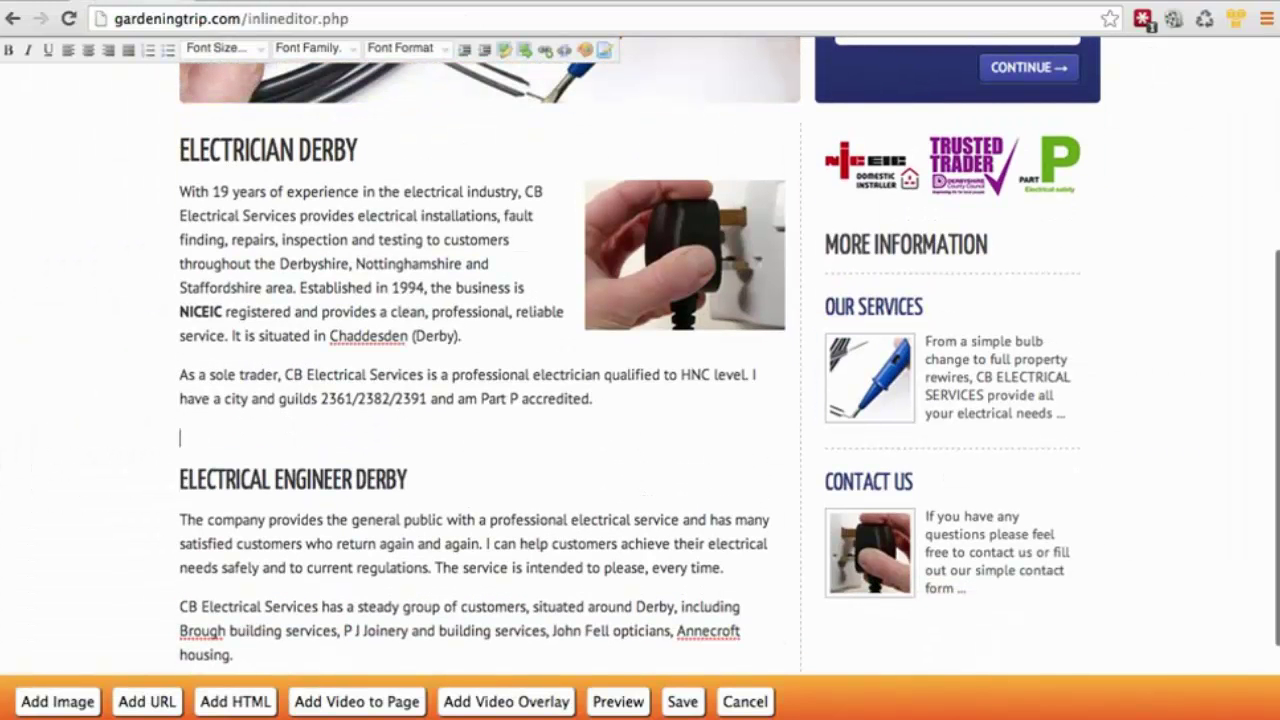
Insert the copied YouTube embed code on that line, save the page and open the published version.
{"action": "left_click", "coordinate": [340, 704]}
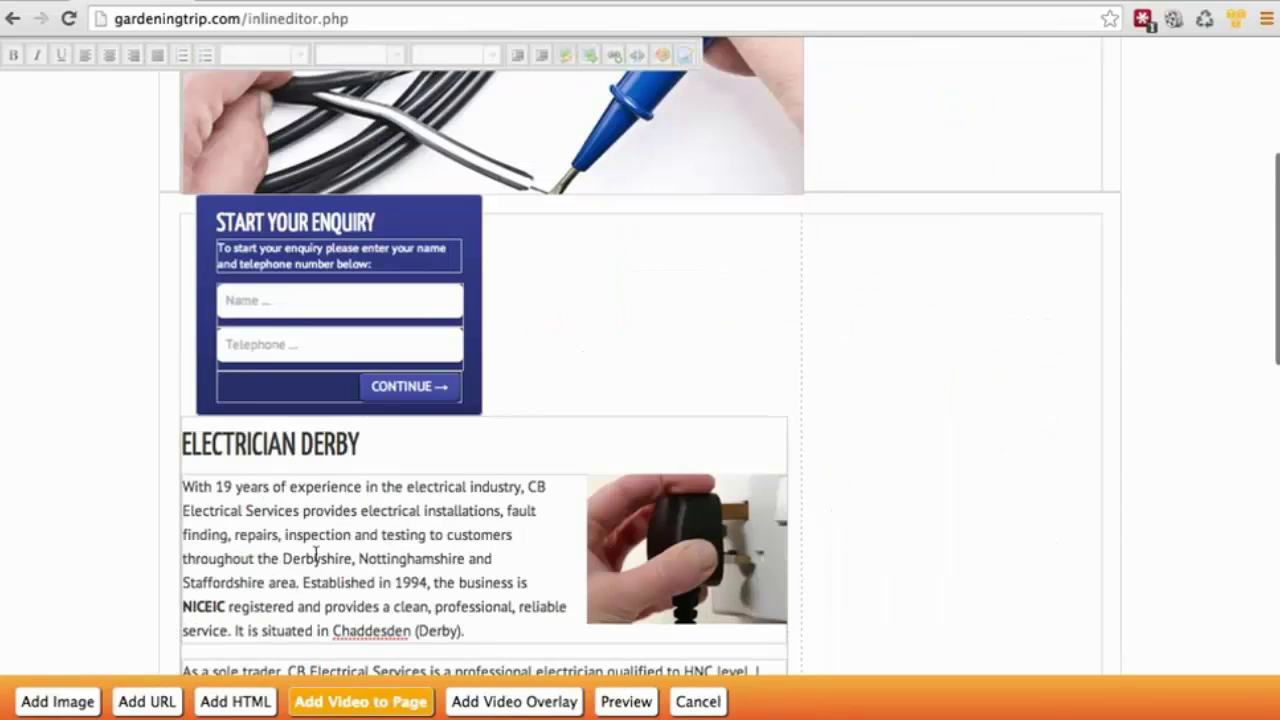
{"action": "scroll", "coordinate": [316, 556], "scroll_direction": "down", "scroll_amount": 3}
{"action": "left_click", "coordinate": [239, 487]}
{"action": "left_click", "coordinate": [471, 671]}
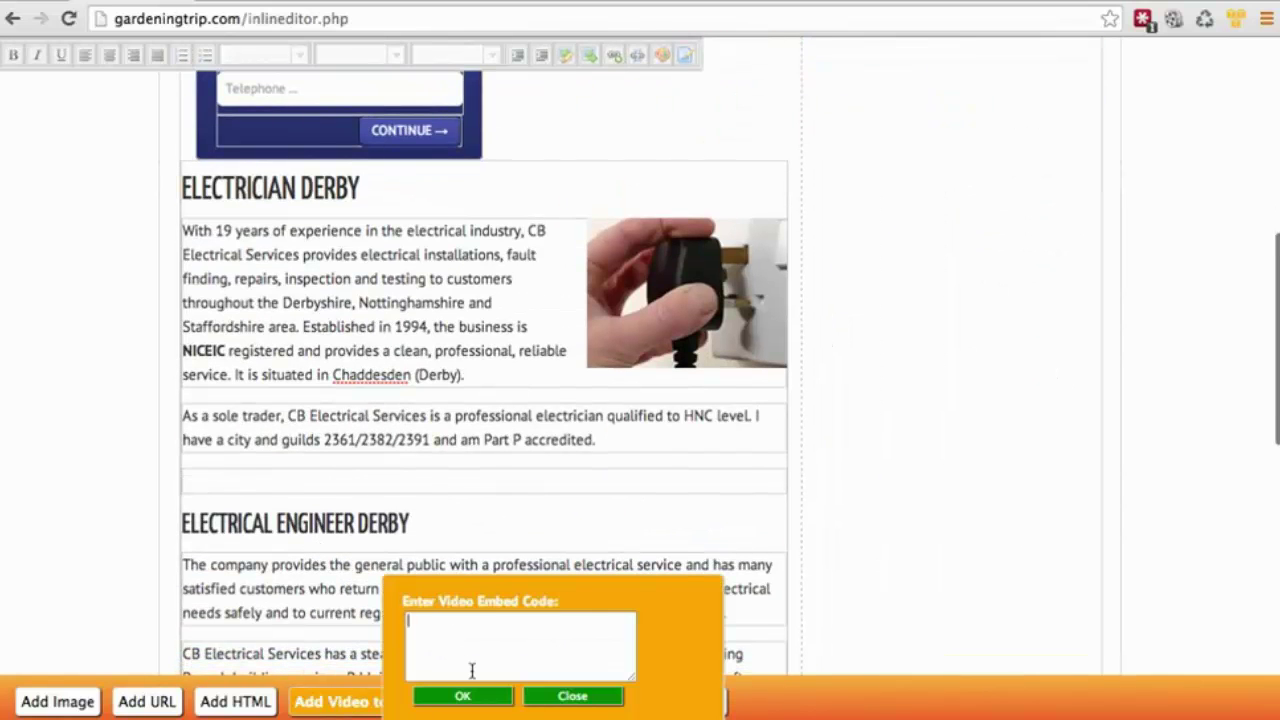
{"action": "key", "text": "ctrl+v"}
{"action": "left_click", "coordinate": [468, 697]}
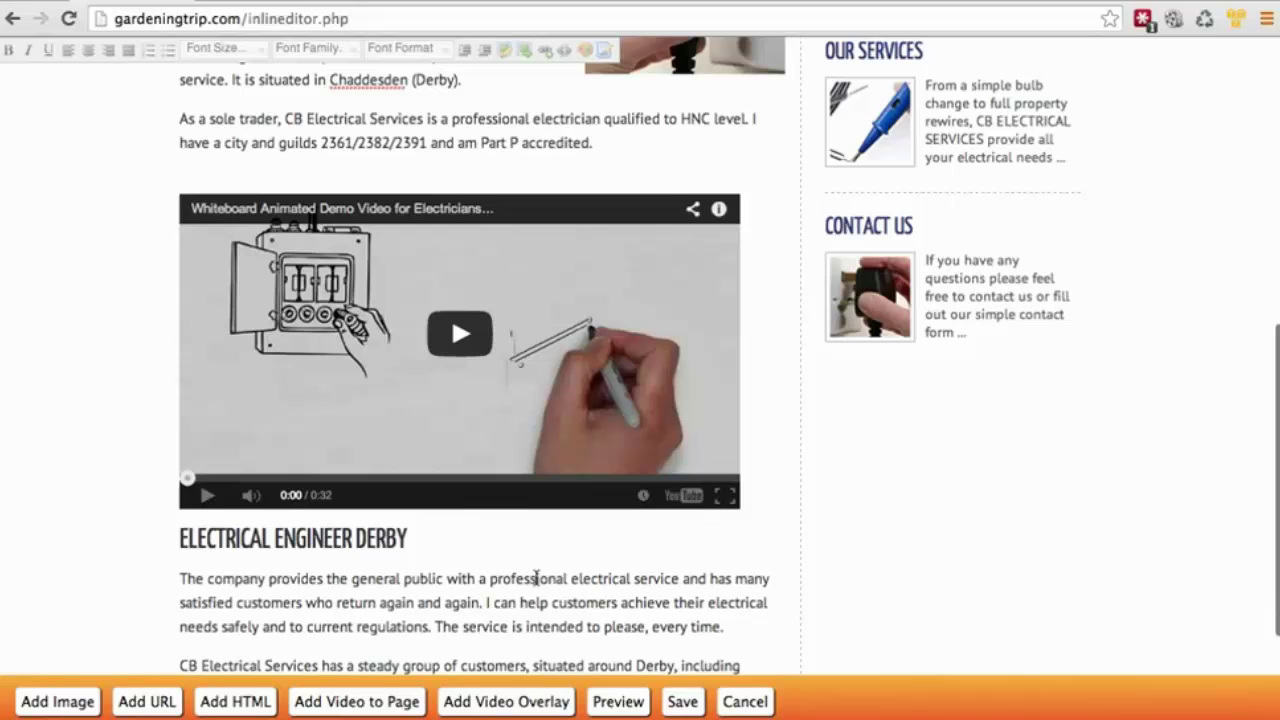
{"action": "left_click", "coordinate": [682, 701]}
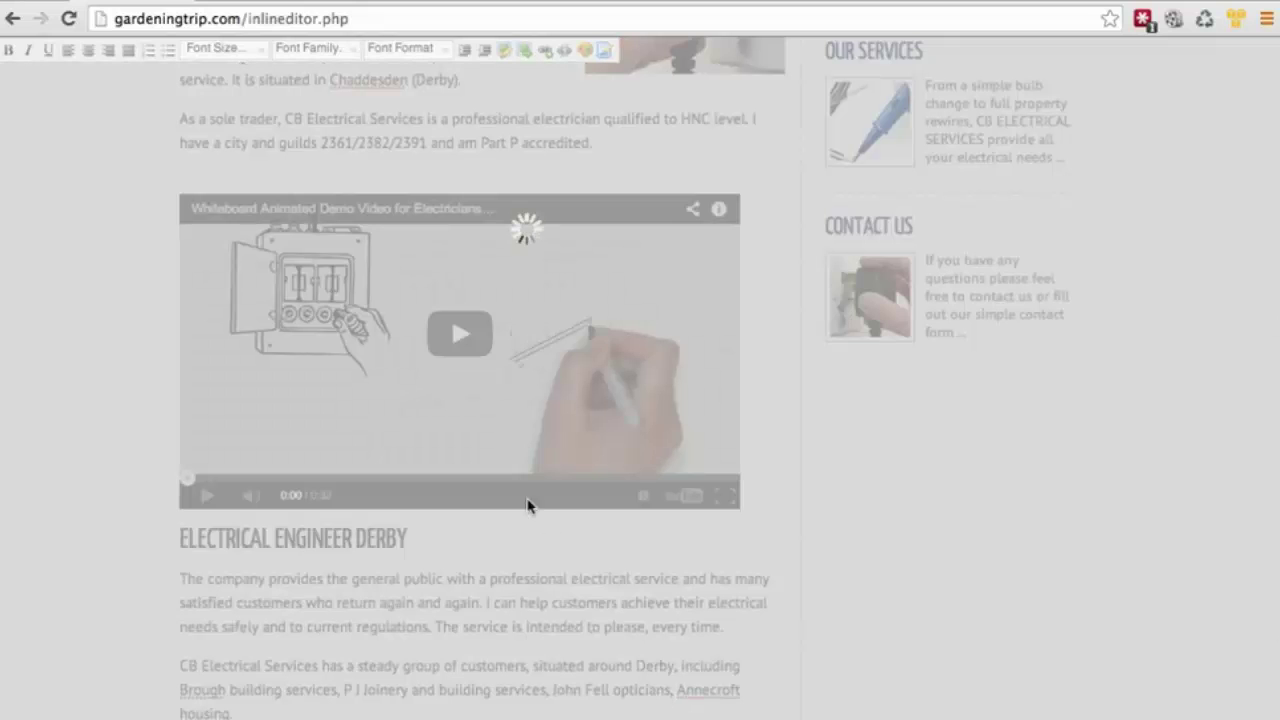
{"action": "left_click", "coordinate": [752, 342]}
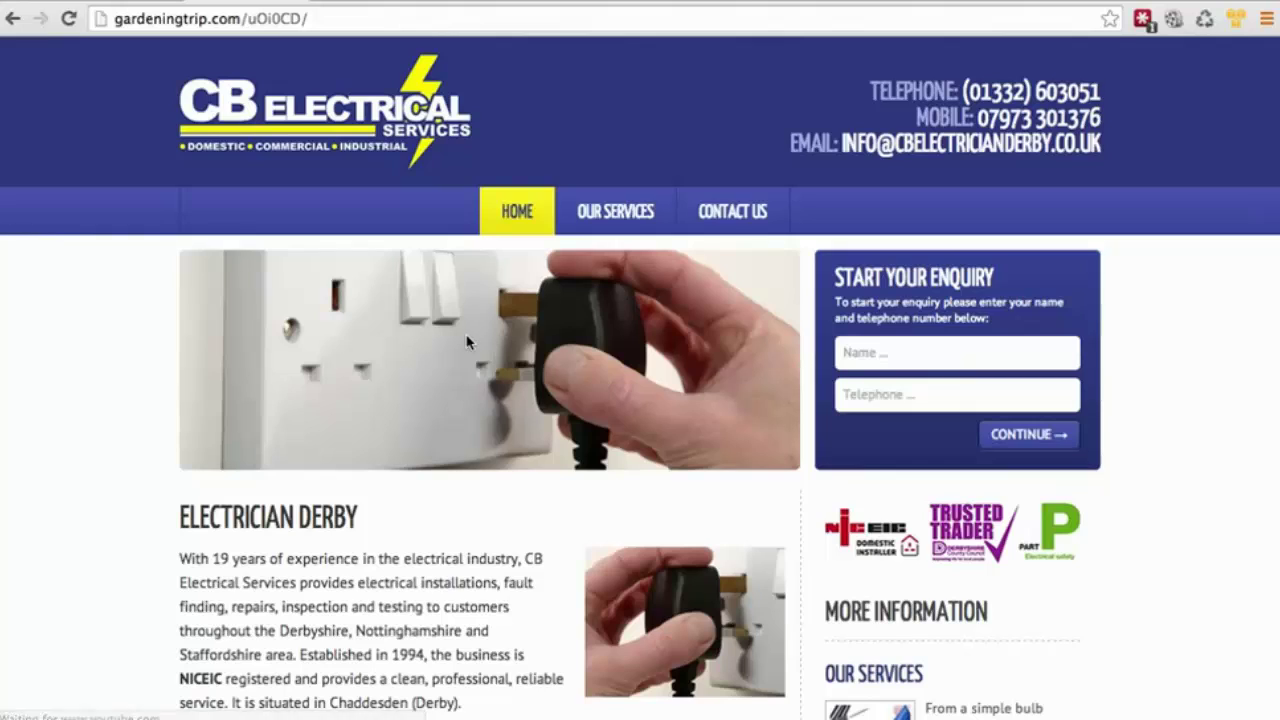
Compare the published clone at gardeningtrip.com/uOi0CD/ with cbelectricianderby.co.uk, then return to the Video Jacker admin.
{"action": "scroll", "coordinate": [466, 340], "scroll_direction": "down", "scroll_amount": 4}
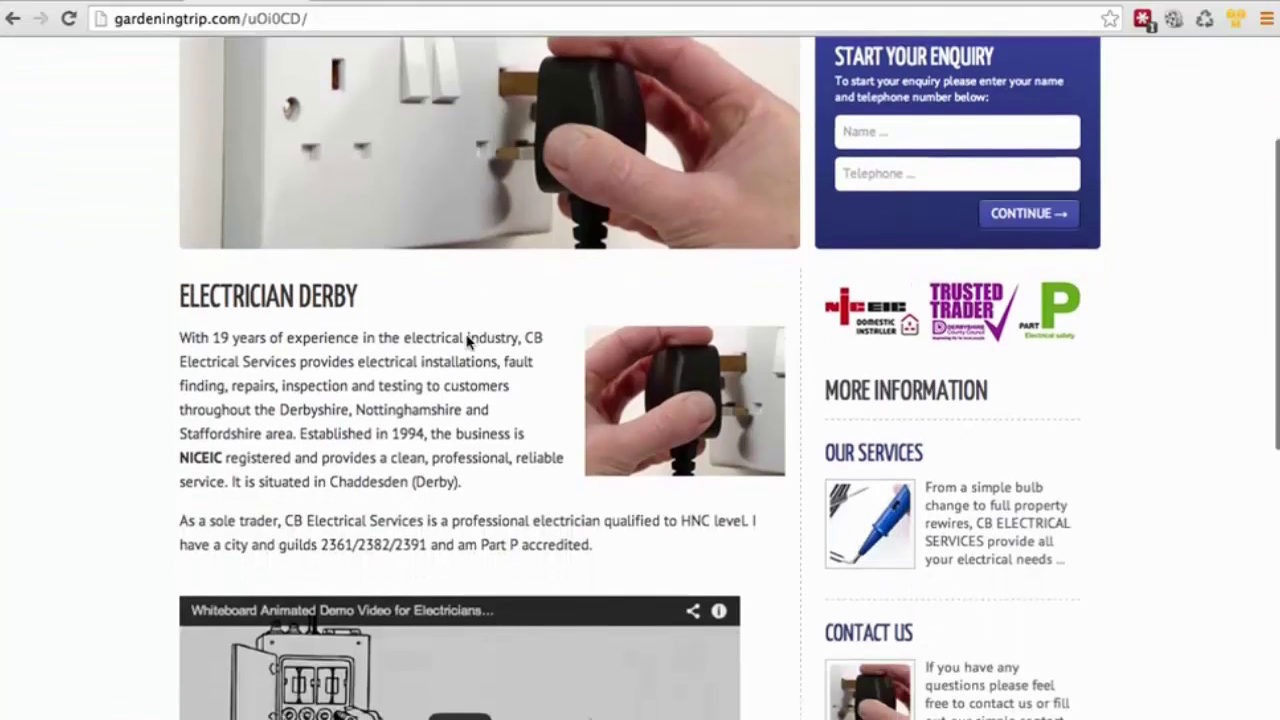
{"action": "scroll", "coordinate": [466, 336], "scroll_direction": "down", "scroll_amount": 3}
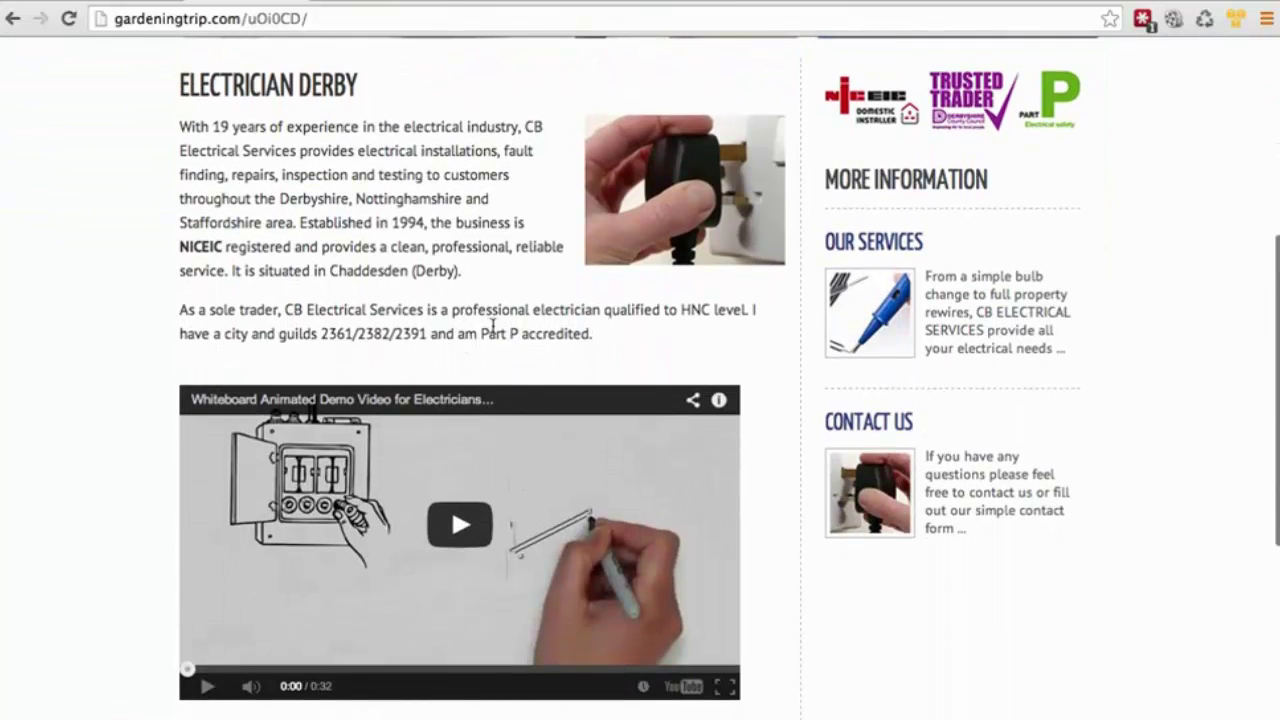
{"action": "scroll", "coordinate": [492, 327], "scroll_direction": "down", "scroll_amount": 2}
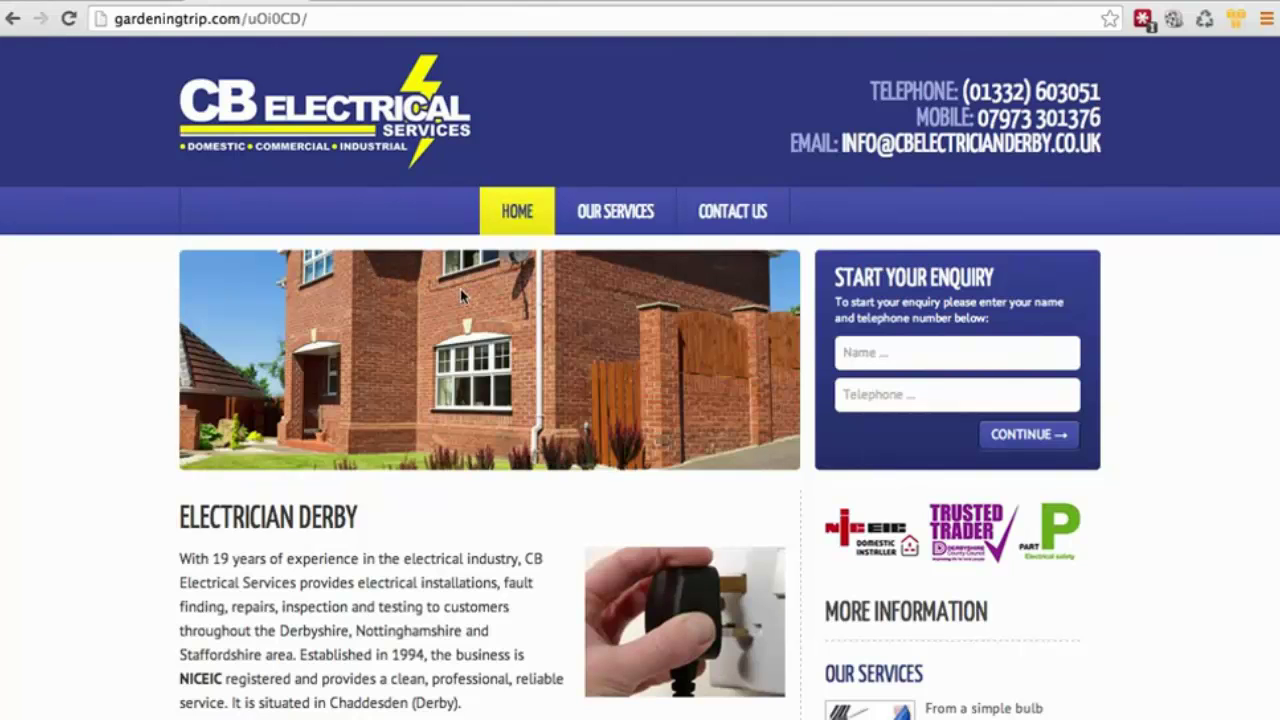
{"action": "scroll", "coordinate": [462, 295], "scroll_direction": "down", "scroll_amount": 5}
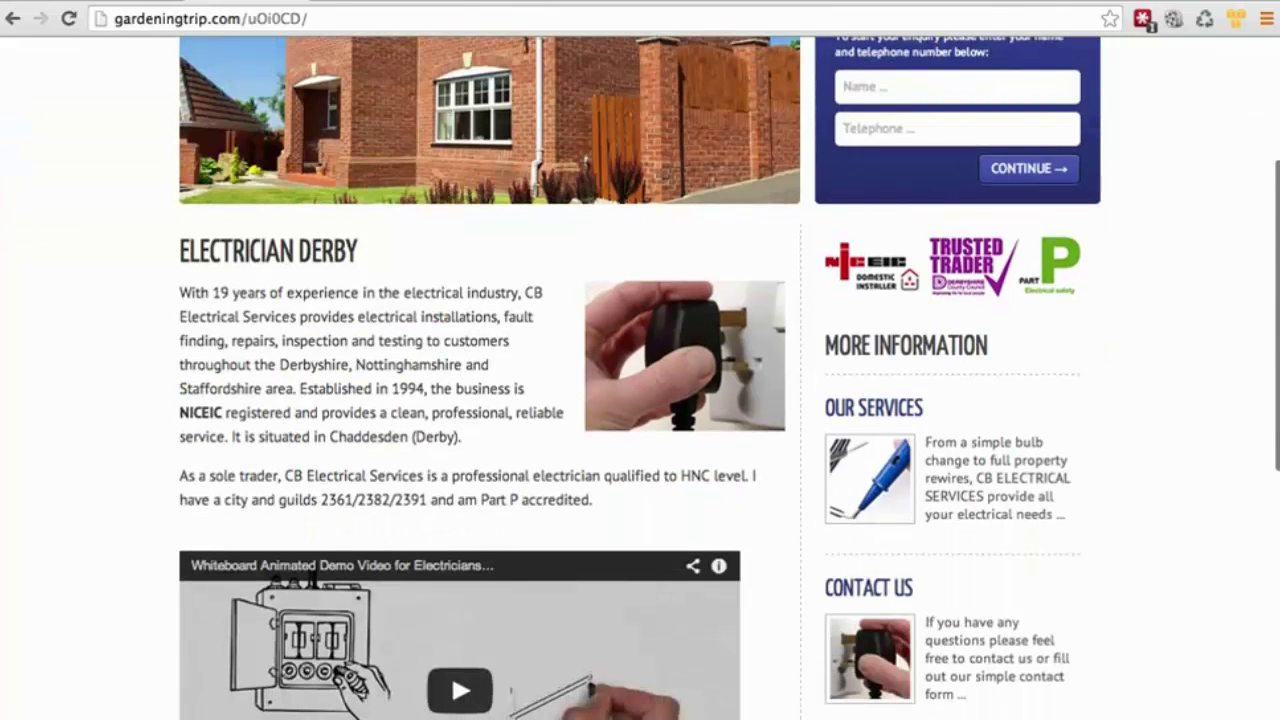
{"action": "left_click", "coordinate": [149, 31]}
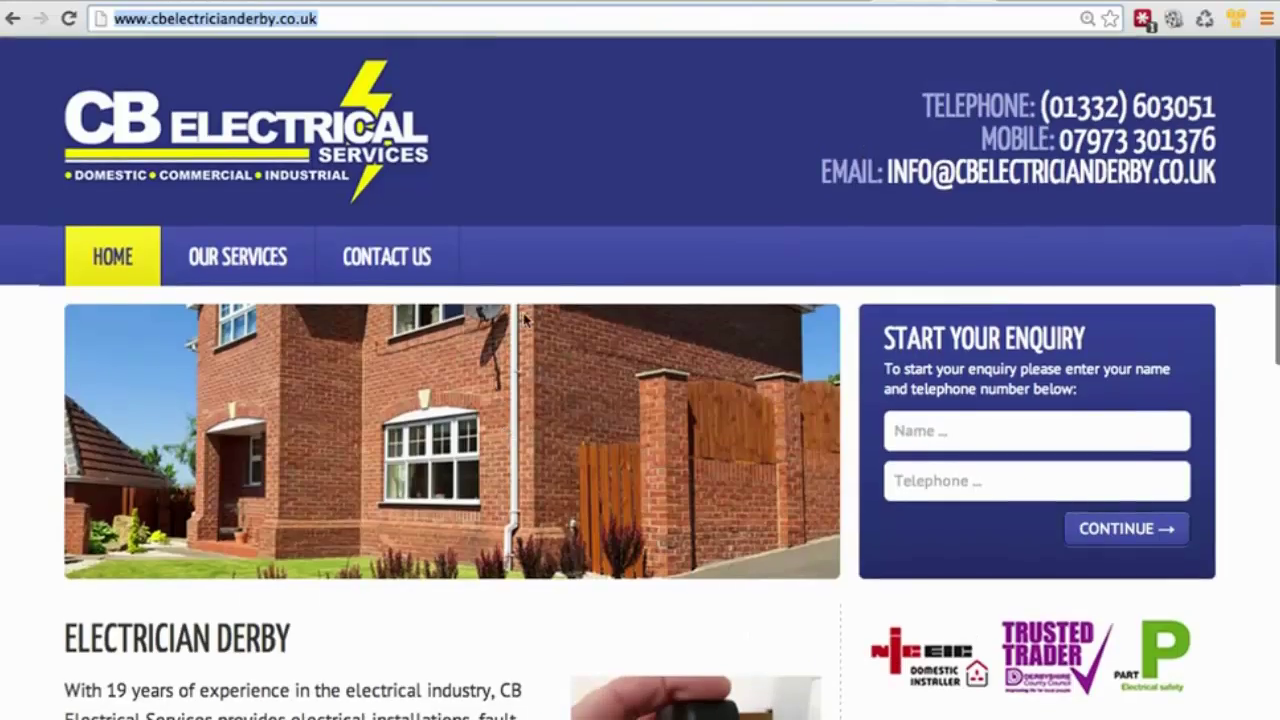
{"action": "scroll", "coordinate": [524, 318], "scroll_direction": "down", "scroll_amount": 8}
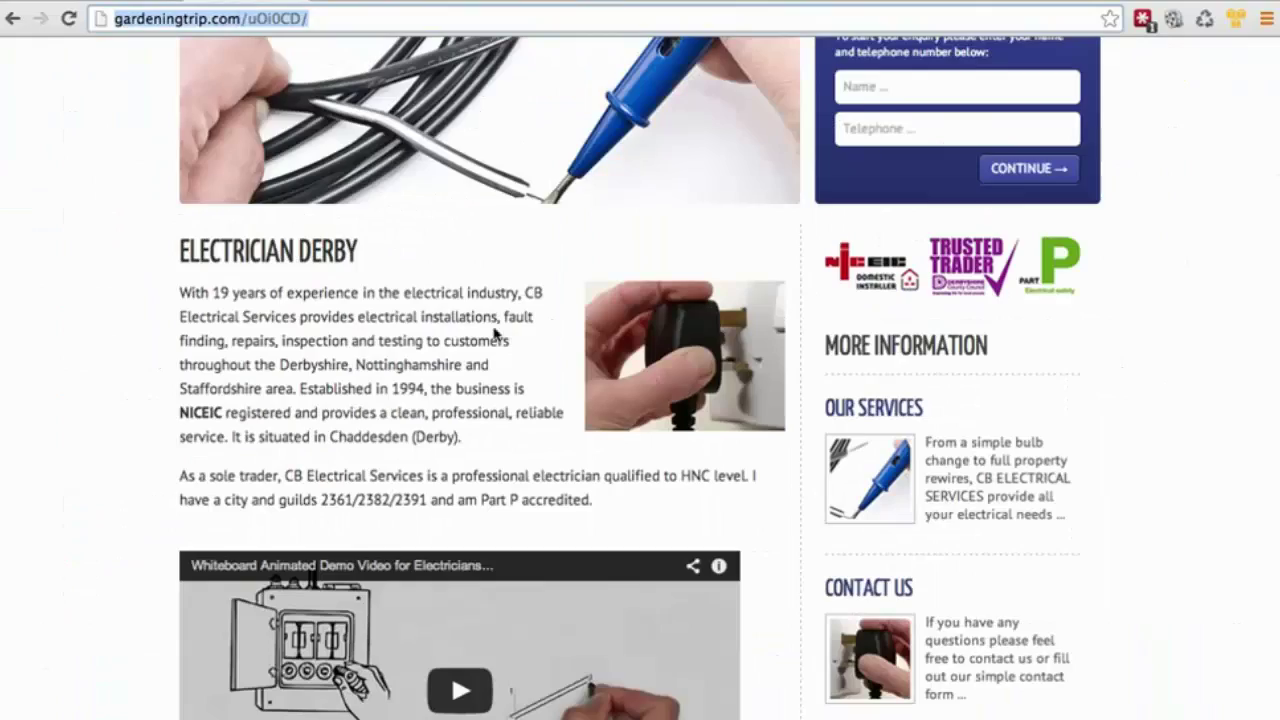
{"action": "scroll", "coordinate": [494, 334], "scroll_direction": "down", "scroll_amount": 5}
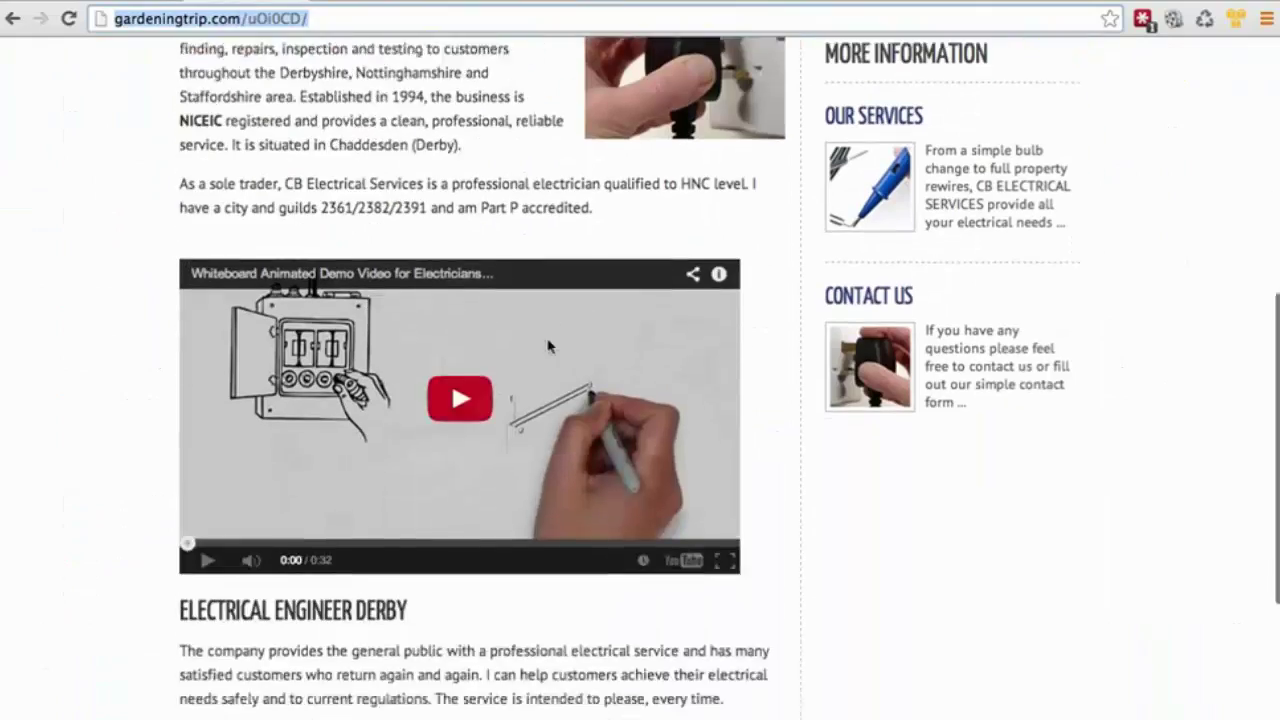
{"action": "scroll", "coordinate": [563, 294], "scroll_direction": "up", "scroll_amount": 3}
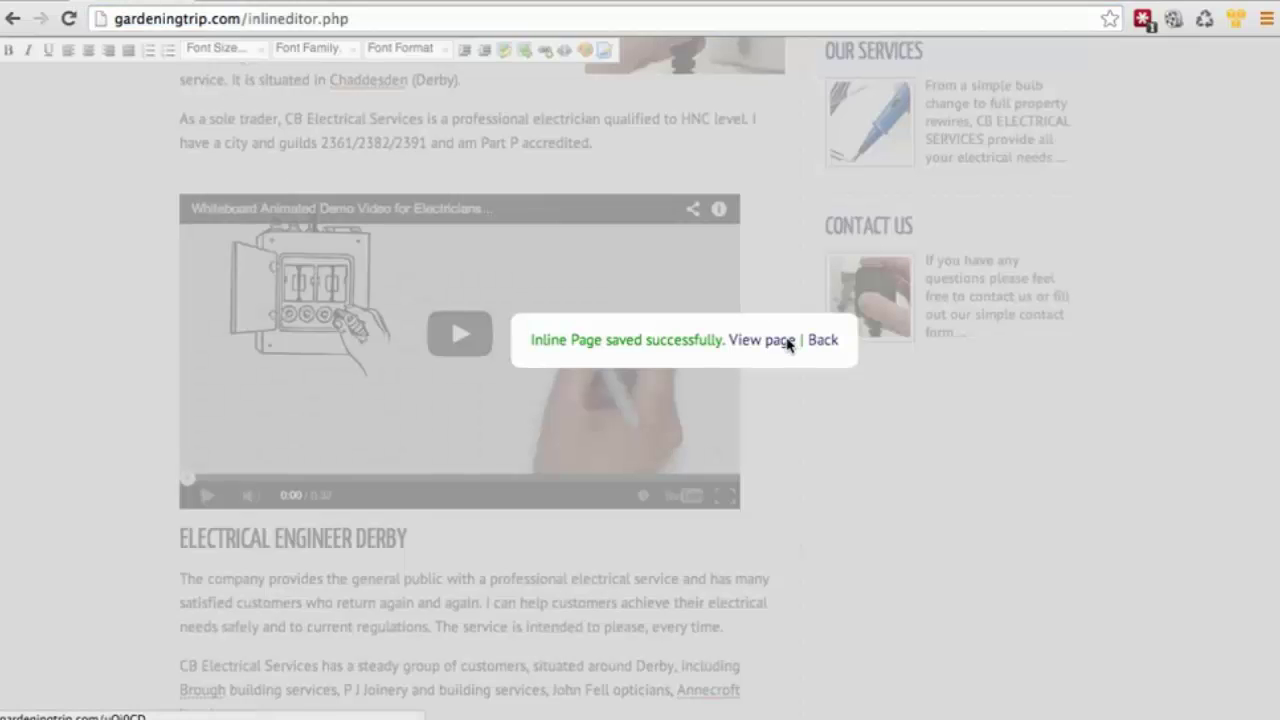
{"action": "left_click", "coordinate": [822, 345]}
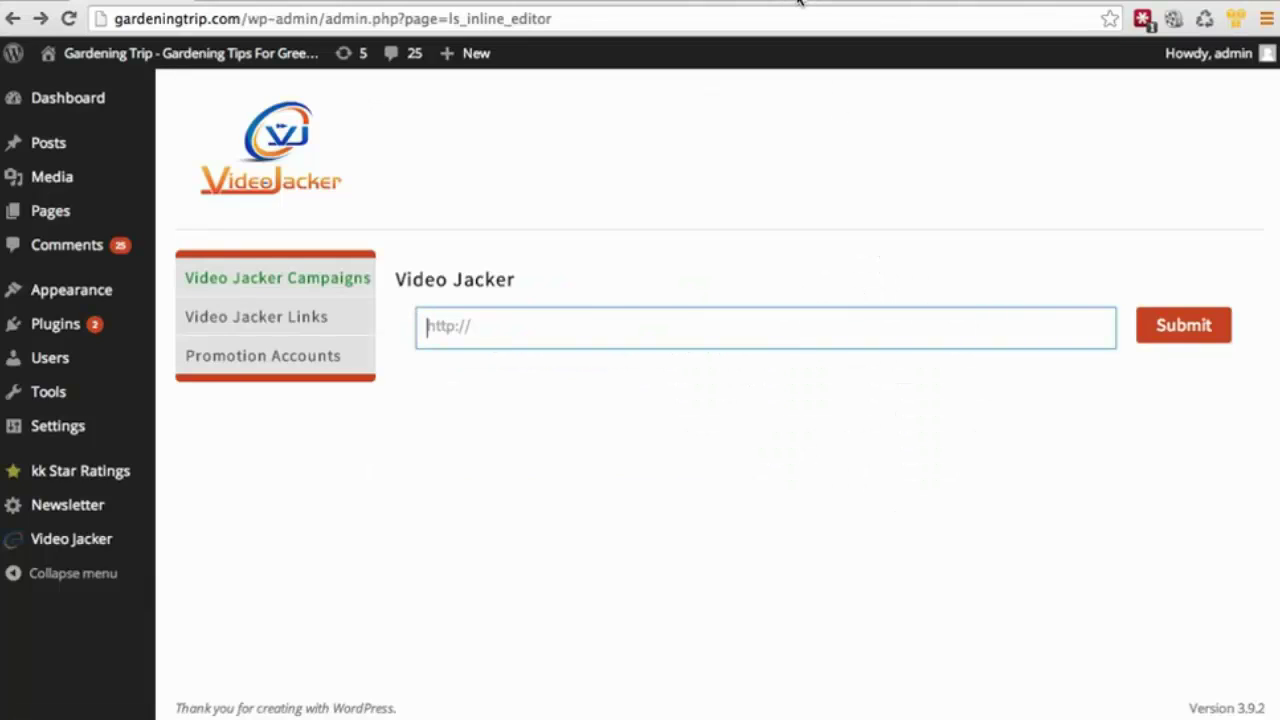
{"action": "left_click", "coordinate": [798, 2]}
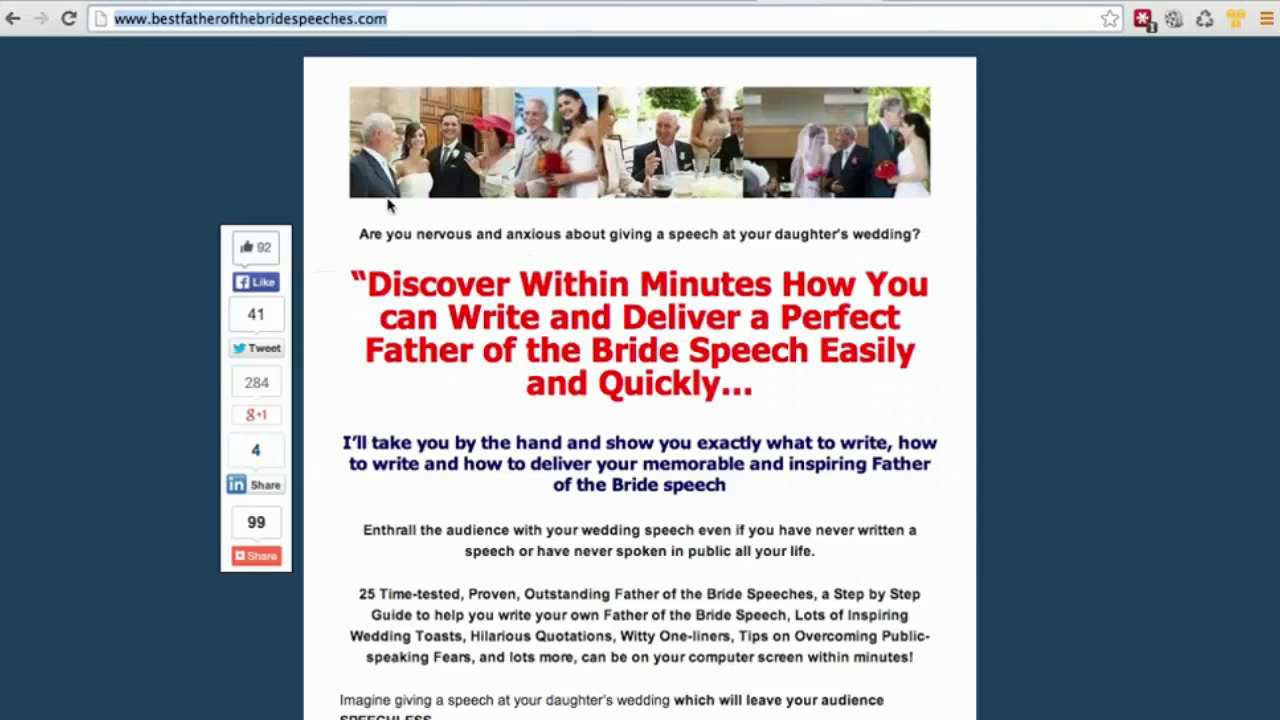
{"action": "scroll", "coordinate": [775, 360], "scroll_direction": "down", "scroll_amount": 20}
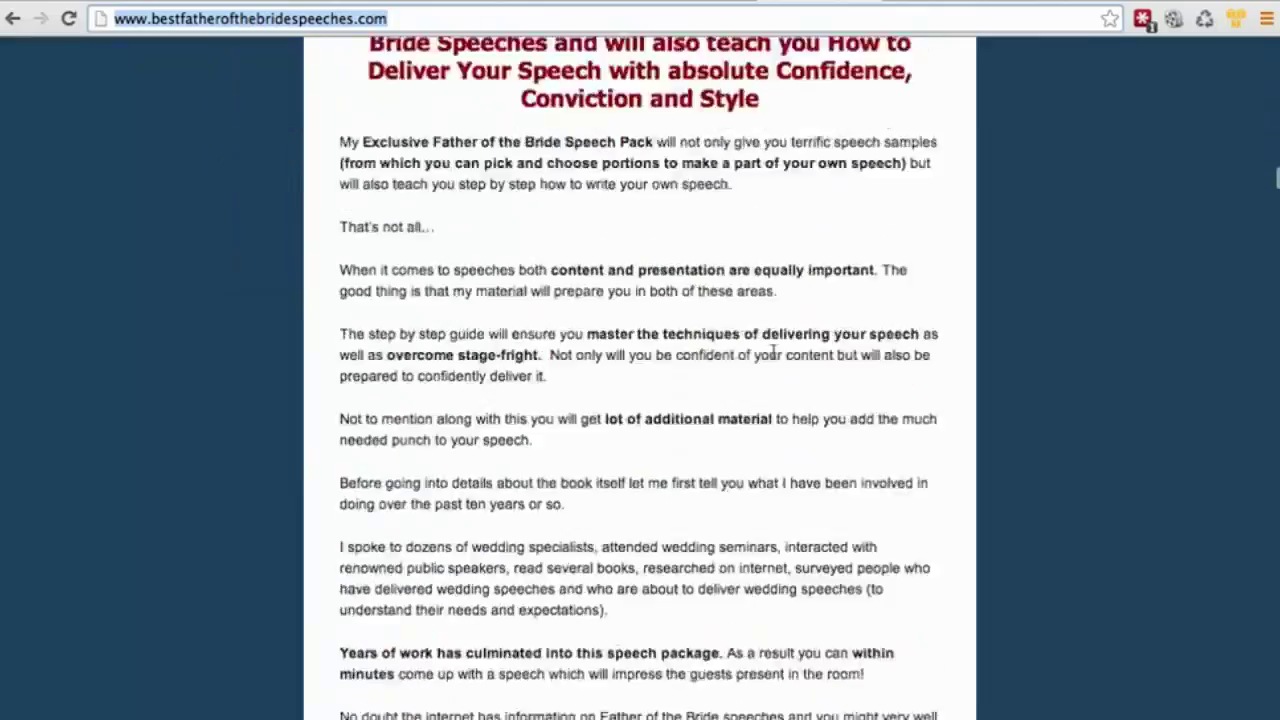
{"action": "scroll", "coordinate": [775, 362], "scroll_direction": "down", "scroll_amount": 20}
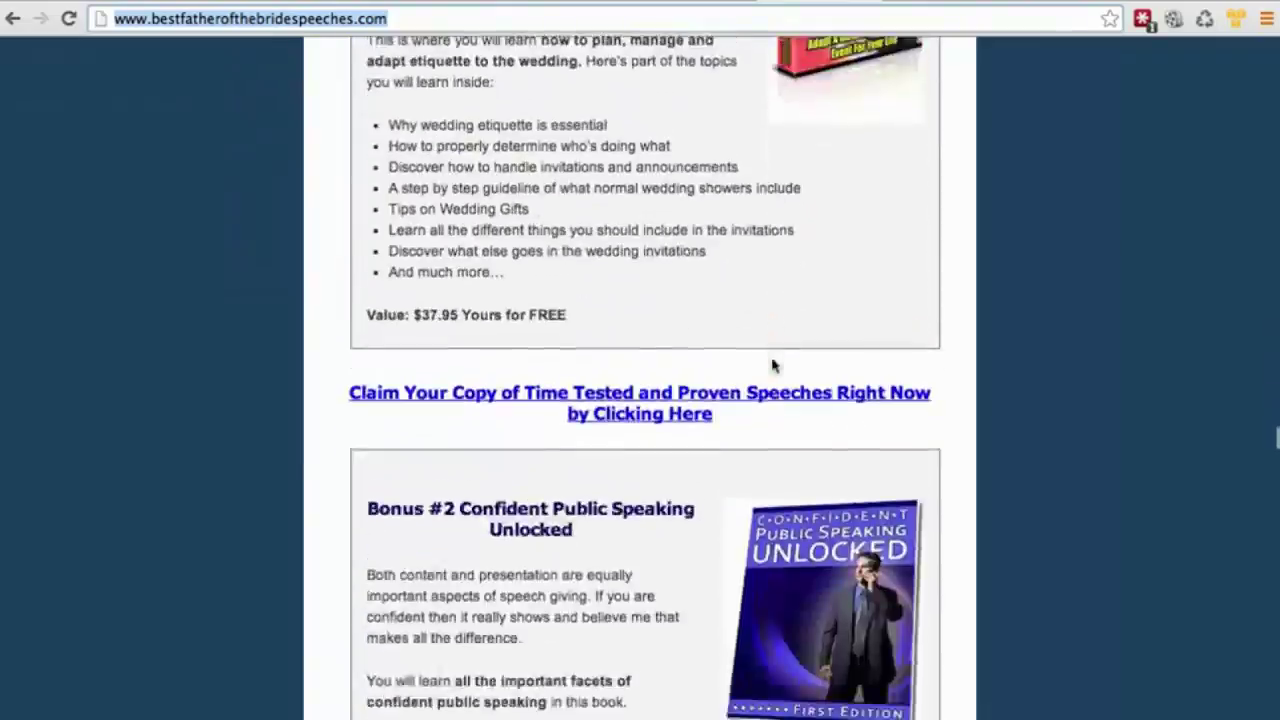
{"action": "scroll", "coordinate": [773, 365], "scroll_direction": "down", "scroll_amount": 5}
{"action": "scroll", "coordinate": [773, 362], "scroll_direction": "up", "scroll_amount": 20}
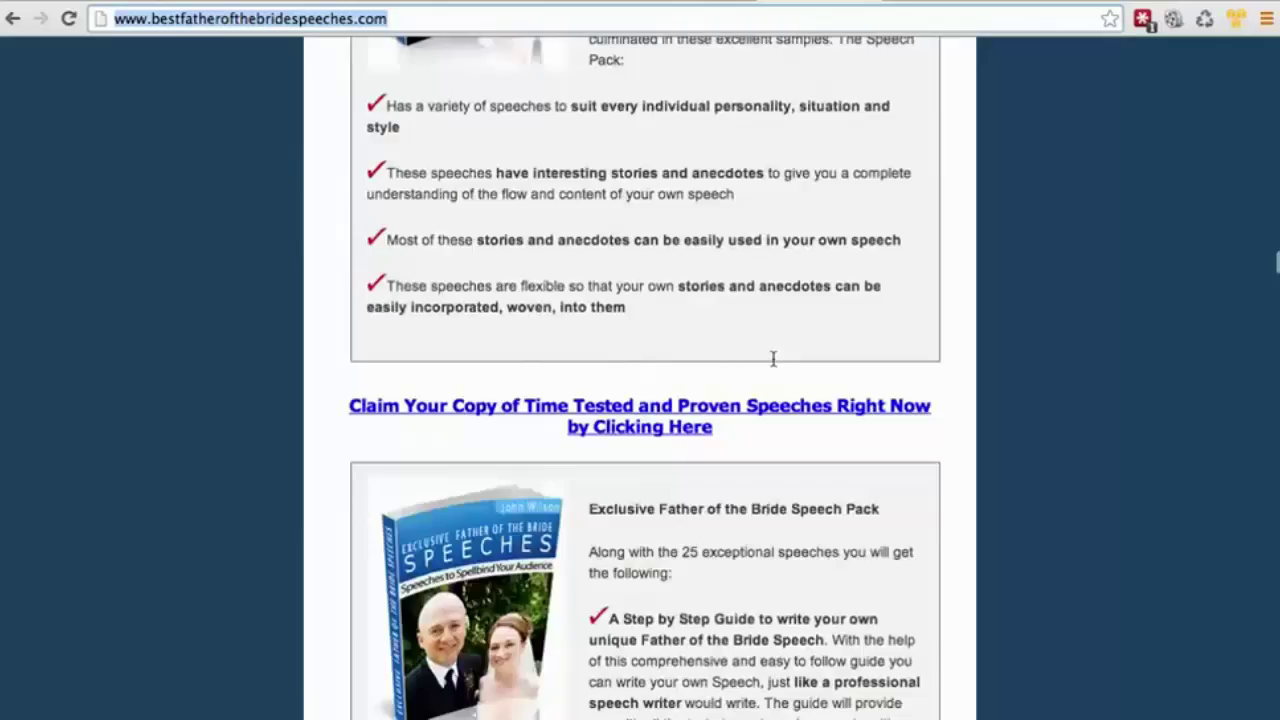
{"action": "scroll", "coordinate": [773, 360], "scroll_direction": "up", "scroll_amount": 3}
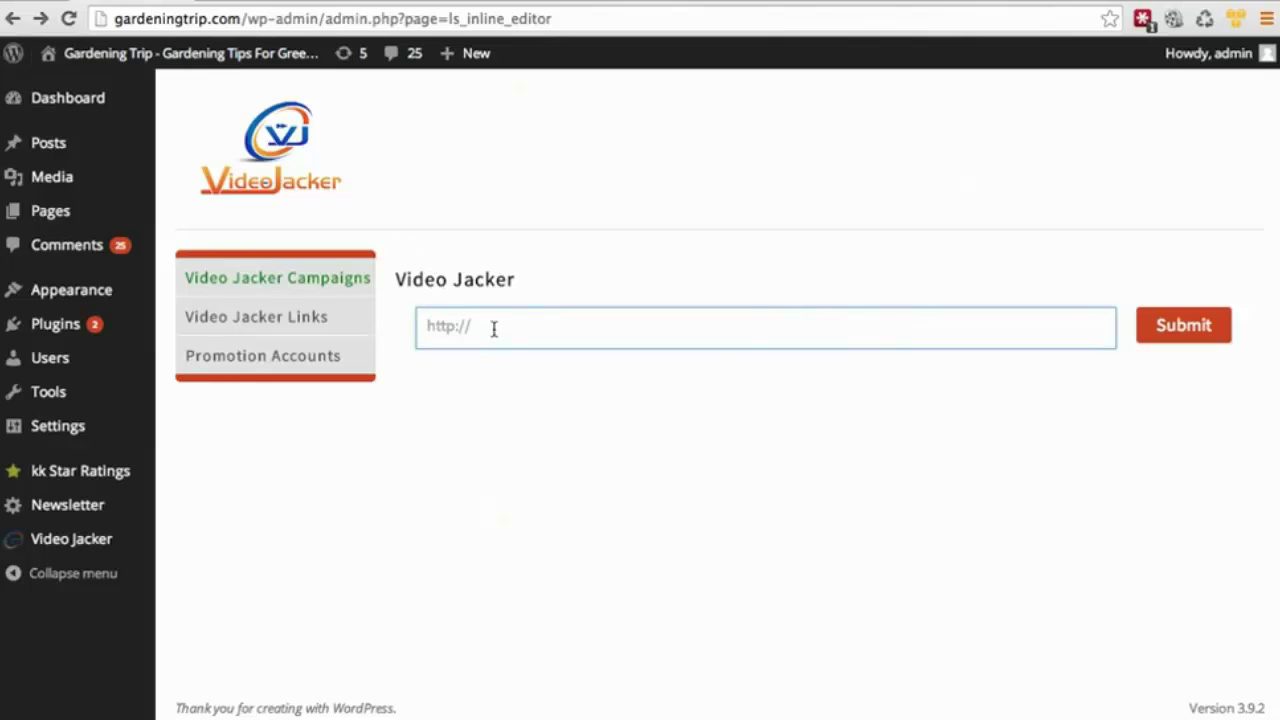
Paste the father-of-the-bride sales page address and submit it for cloning.
{"action": "type", "text": "http://www.bestfatherofthebridespeeches.com/"}
{"action": "left_click", "coordinate": [785, 277]}
{"action": "left_click", "coordinate": [1150, 338]}
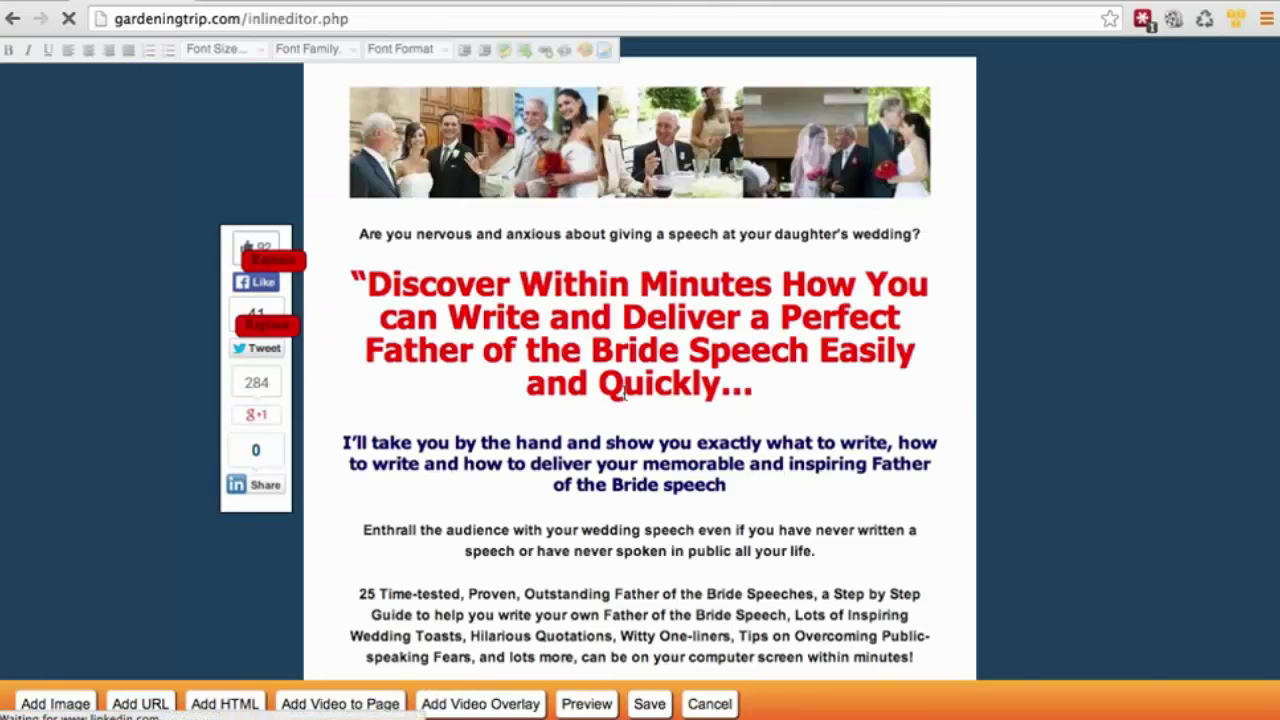
{"action": "left_click_drag", "start_coordinate": [368, 283], "coordinate": [733, 308]}
{"action": "scroll", "coordinate": [745, 350], "scroll_direction": "down", "scroll_amount": 1}
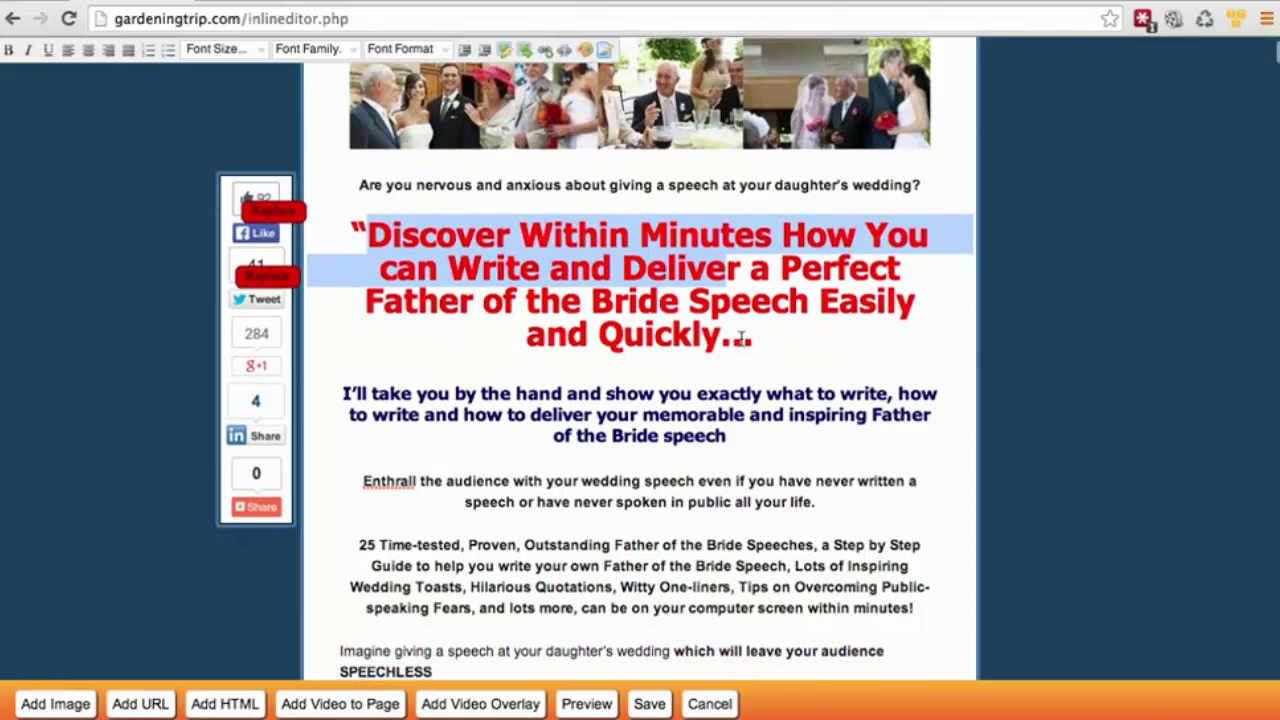
Bring up the YouTube wedding video's embed code via Share > Embed.
{"action": "left_click", "coordinate": [1049, 3]}
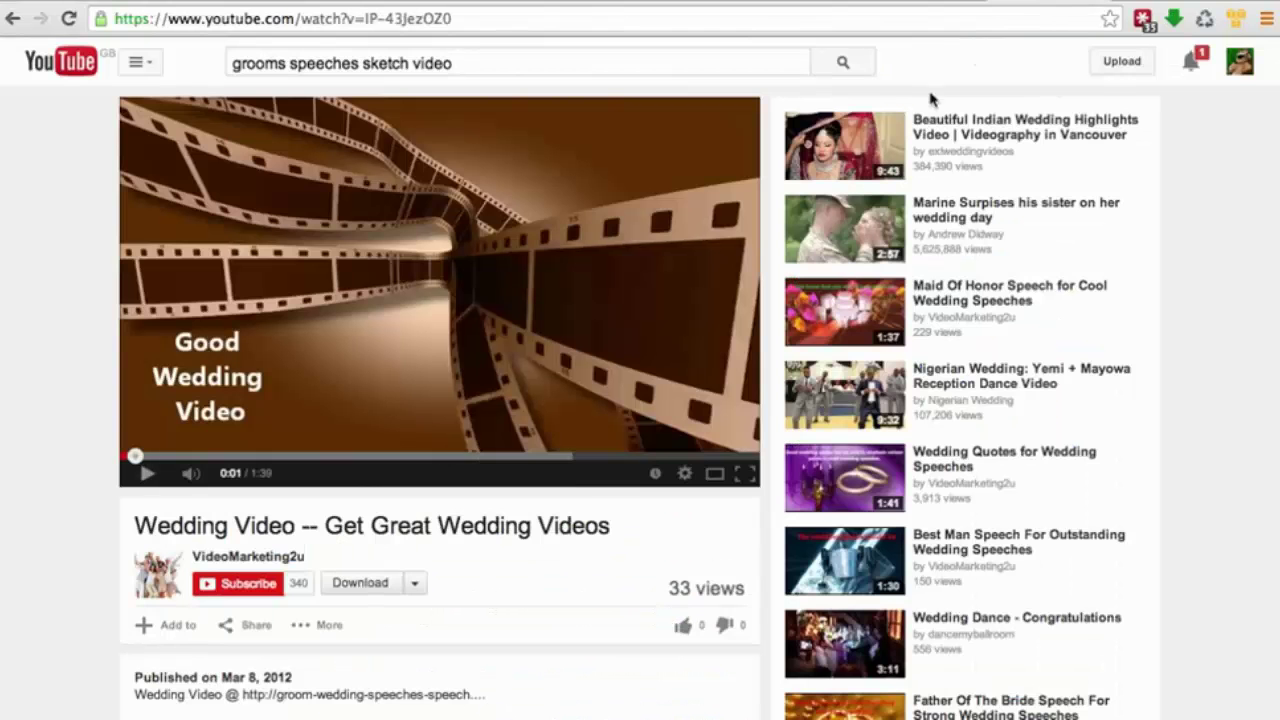
{"action": "scroll", "coordinate": [400, 580], "scroll_direction": "down", "scroll_amount": 3}
{"action": "left_click", "coordinate": [258, 492]}
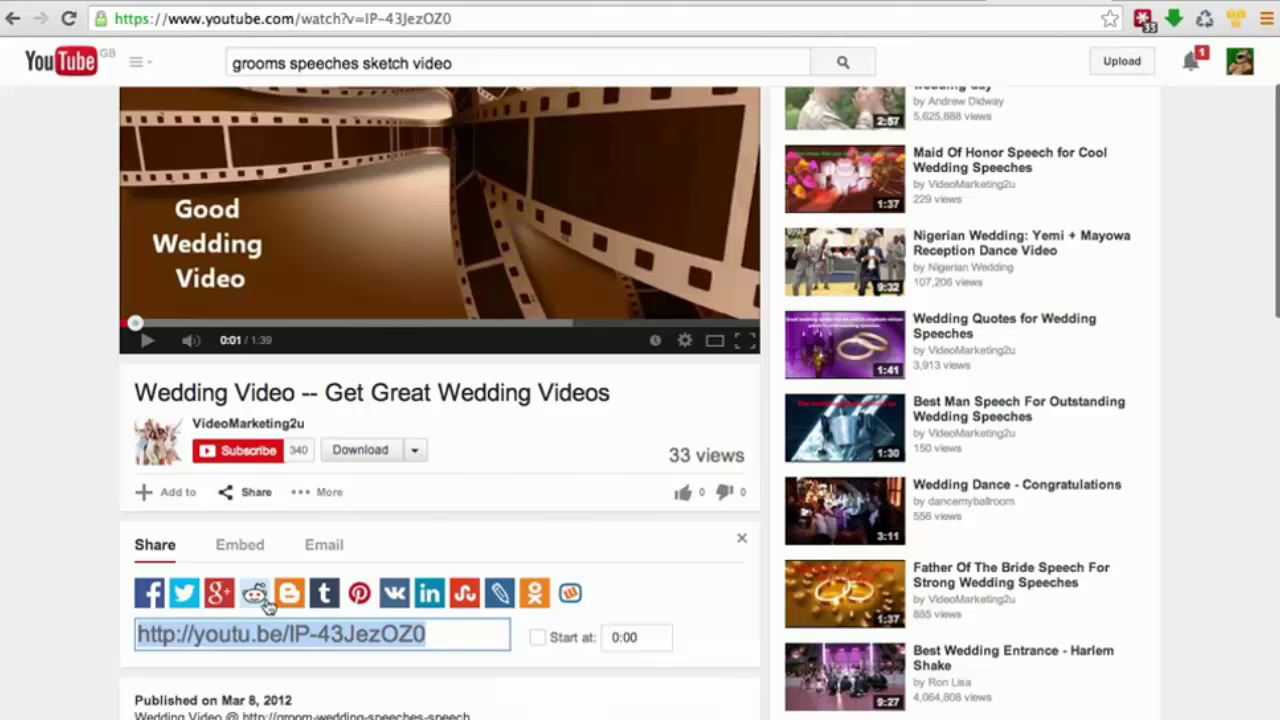
{"action": "left_click", "coordinate": [242, 545]}
{"action": "scroll", "coordinate": [308, 541], "scroll_direction": "down", "scroll_amount": 3}
{"action": "scroll", "coordinate": [308, 541], "scroll_direction": "down", "scroll_amount": 1}
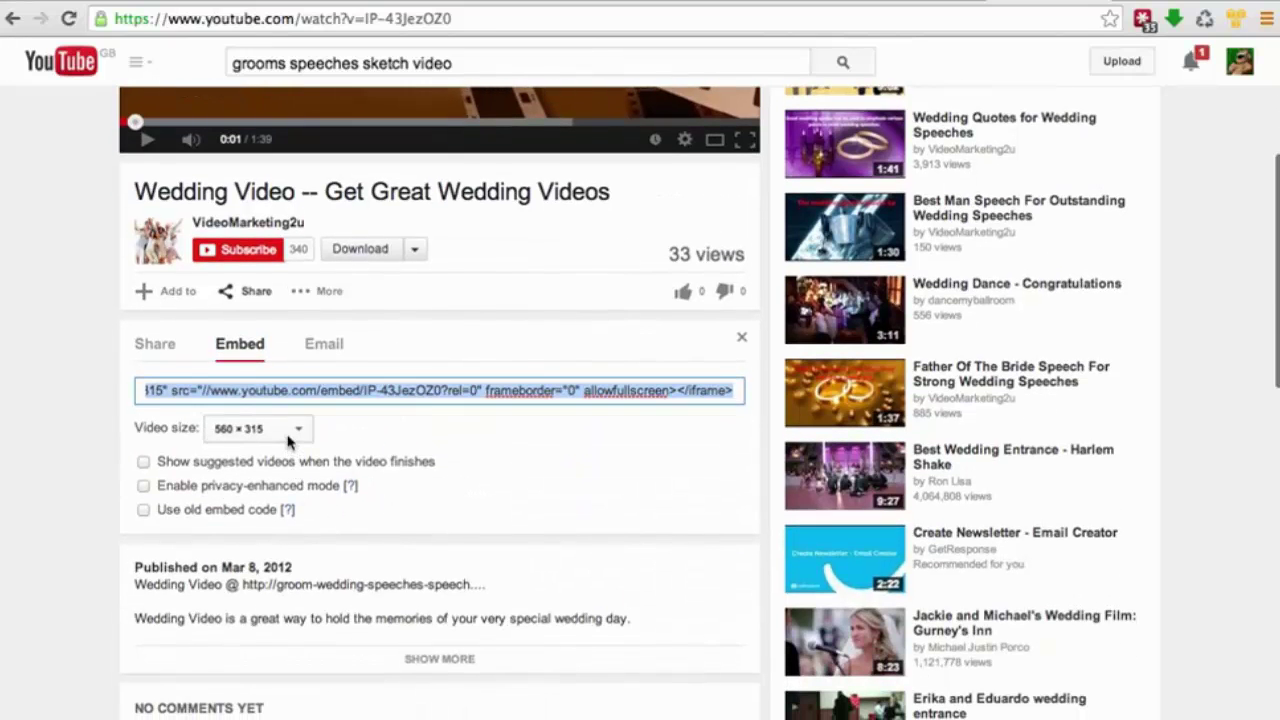
Paste the YouTube embed code to insert the wedding video above the Enthrall paragraph.
{"action": "left_click", "coordinate": [136, 4]}
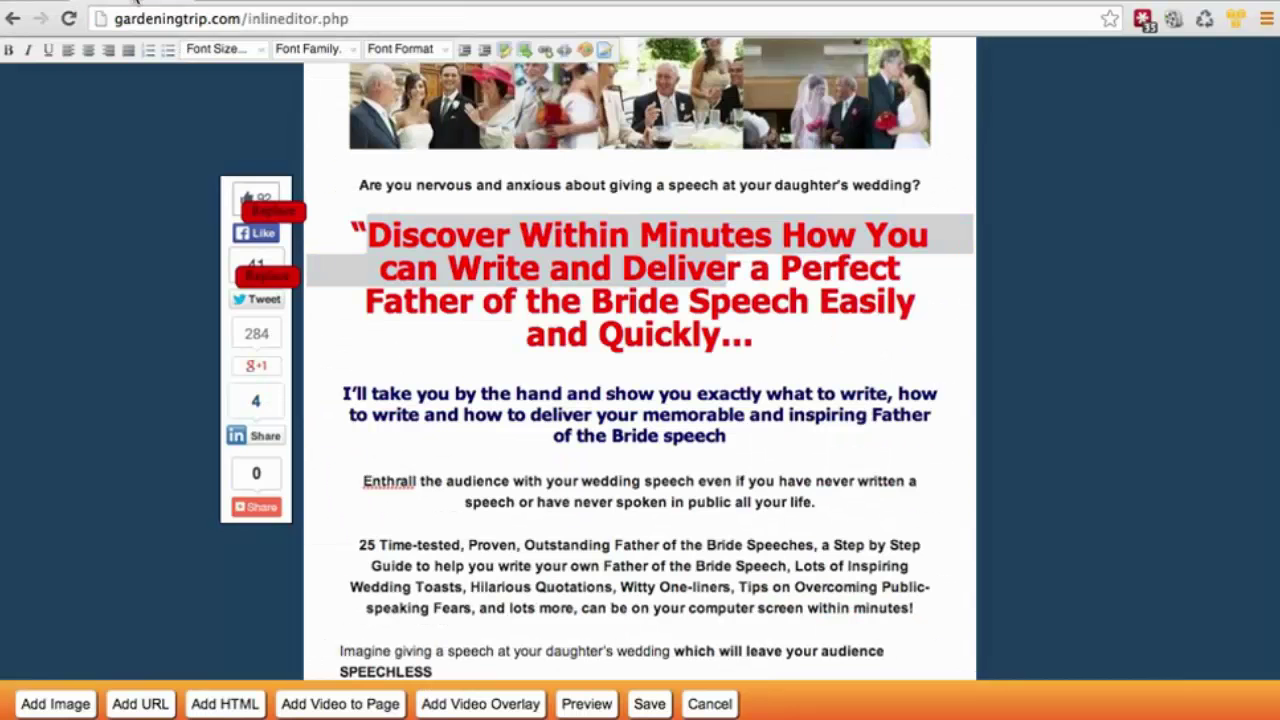
{"action": "left_click", "coordinate": [774, 343]}
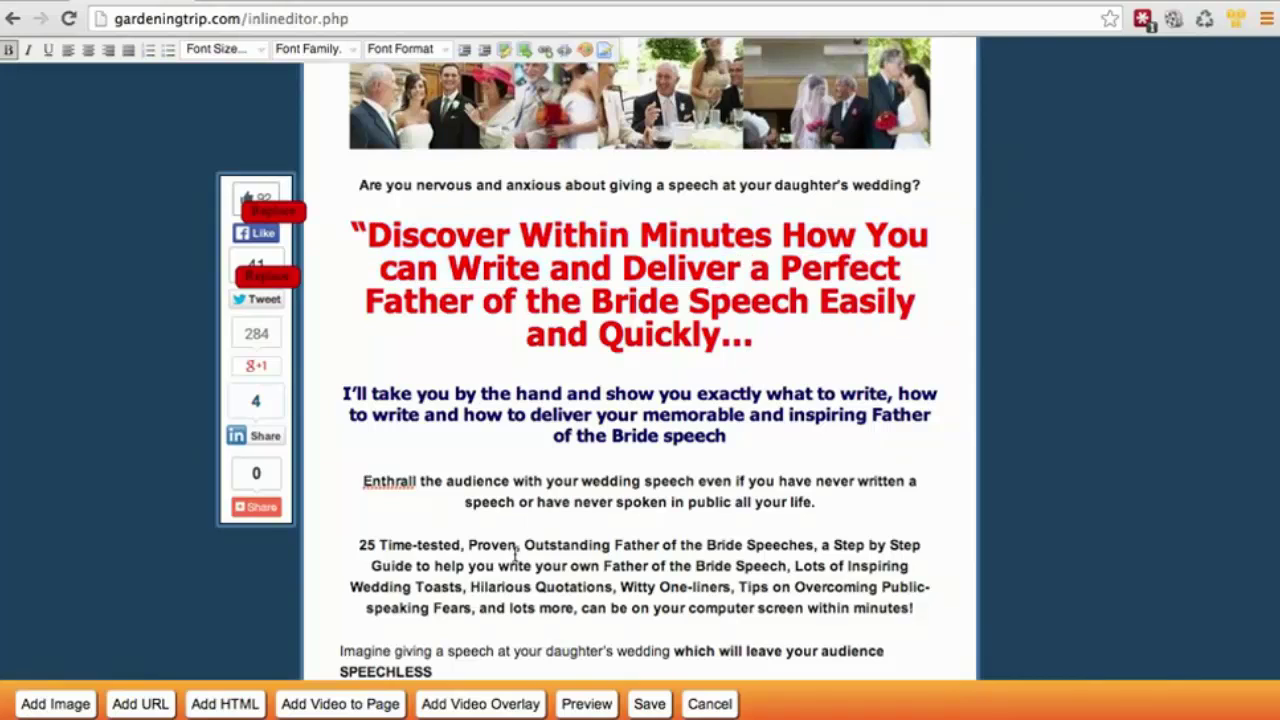
{"action": "left_click", "coordinate": [321, 705]}
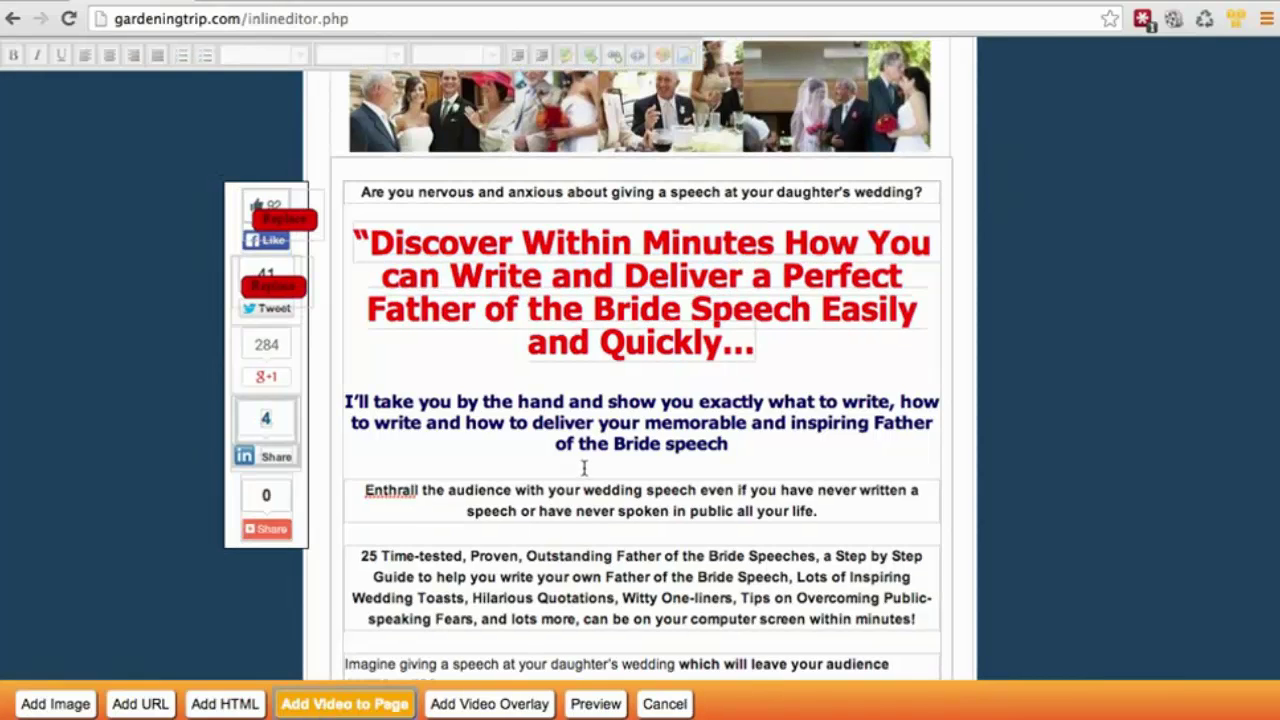
{"action": "left_click", "coordinate": [543, 506]}
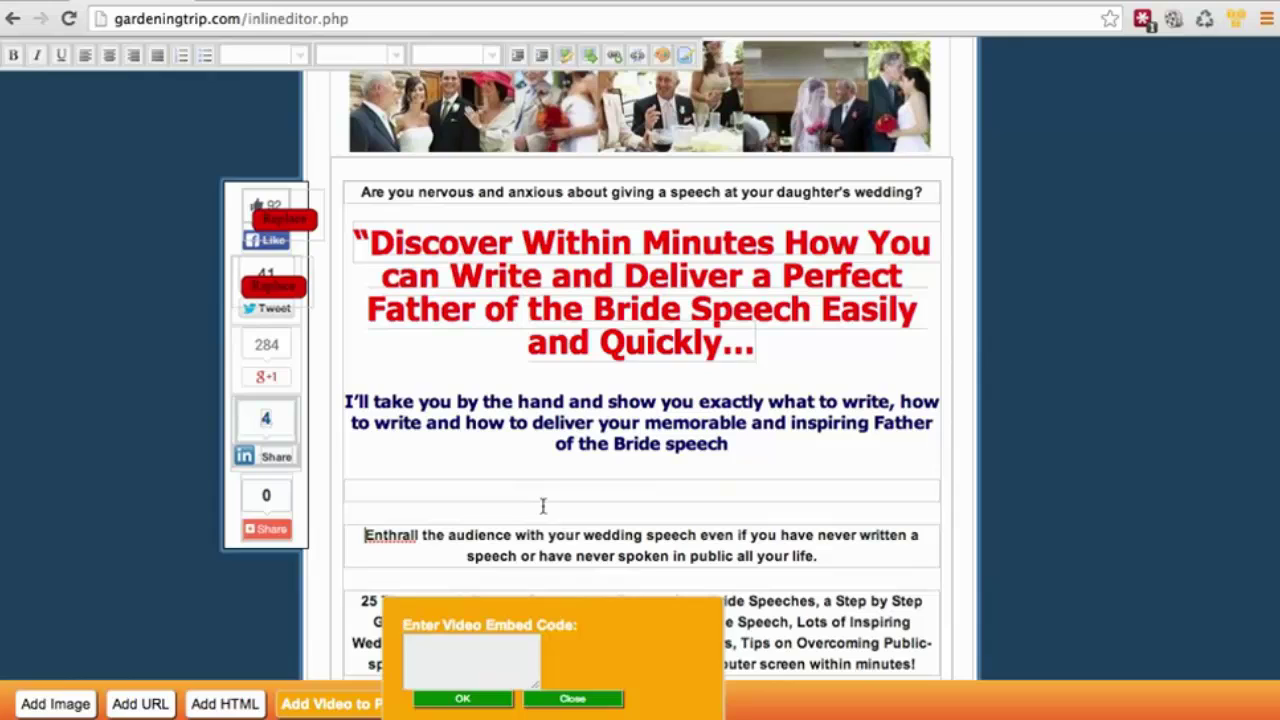
{"action": "left_click", "coordinate": [454, 660]}
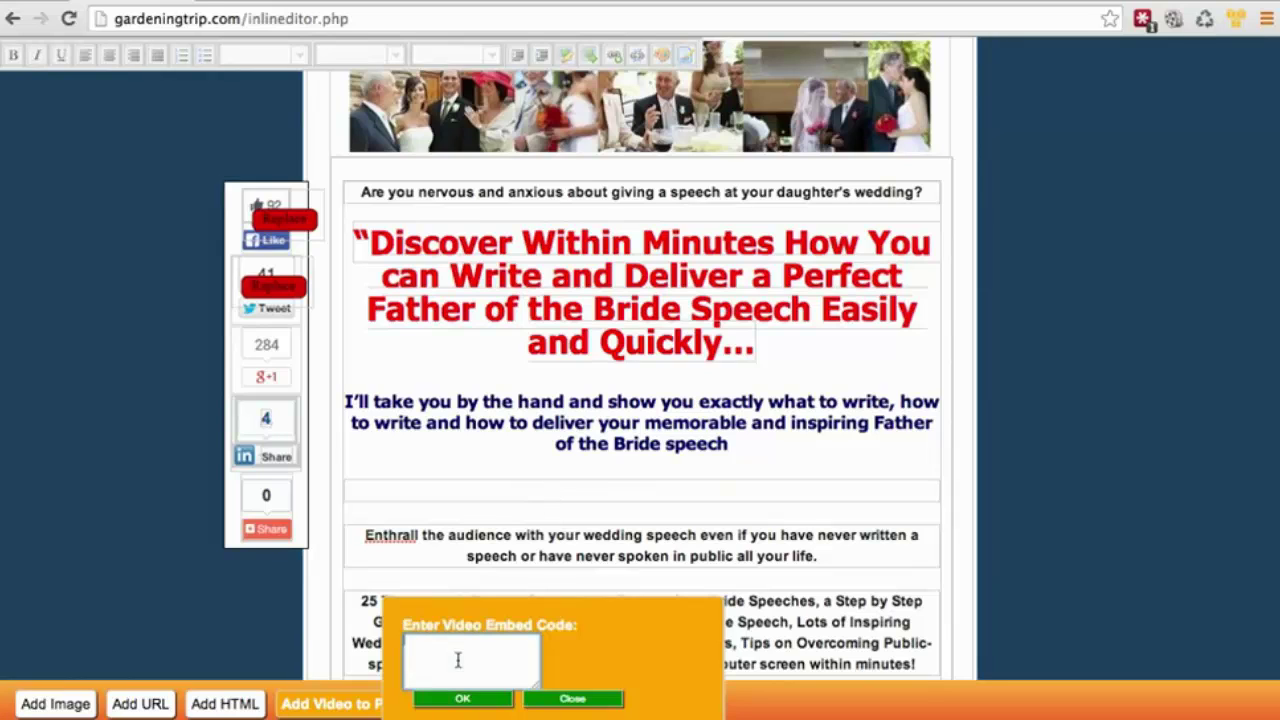
{"action": "key", "text": "super+v"}
{"action": "left_click", "coordinate": [466, 698]}
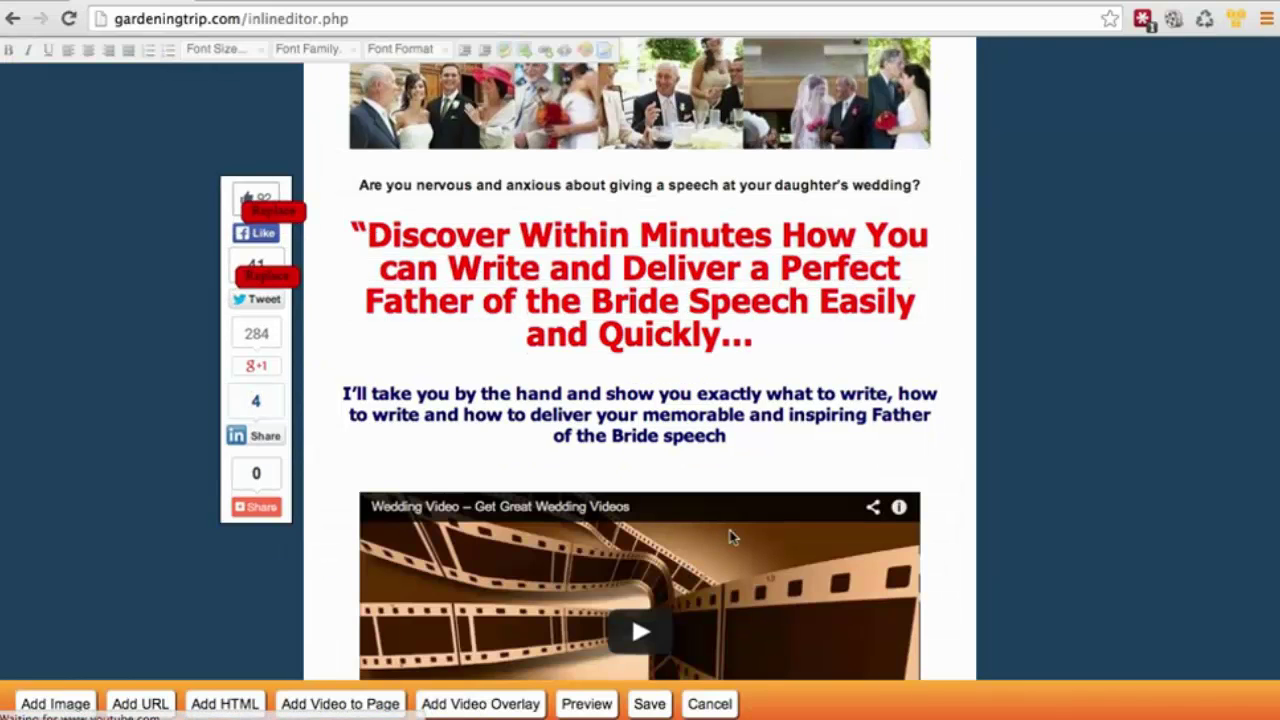
Play and pause the embedded wedding video twice to confirm it works.
{"action": "scroll", "coordinate": [753, 406], "scroll_direction": "down", "scroll_amount": 3}
{"action": "scroll", "coordinate": [750, 400], "scroll_direction": "up", "scroll_amount": 4}
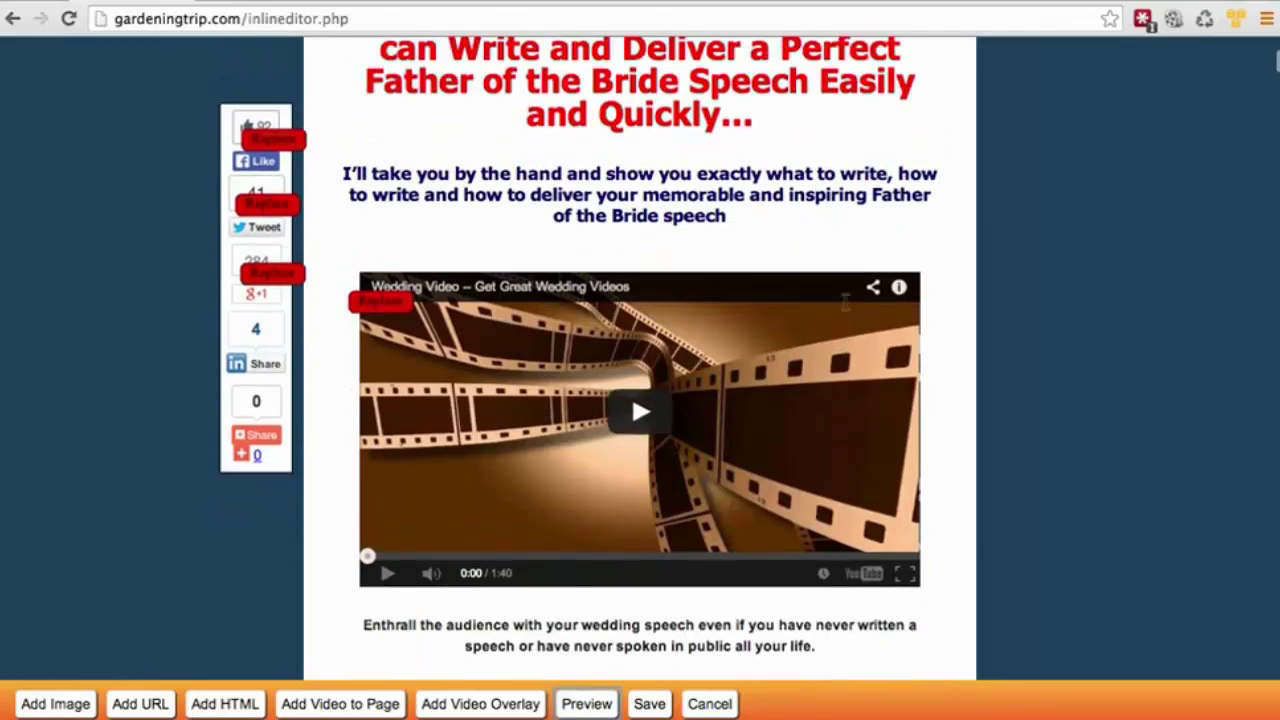
{"action": "scroll", "coordinate": [746, 392], "scroll_direction": "down", "scroll_amount": 3}
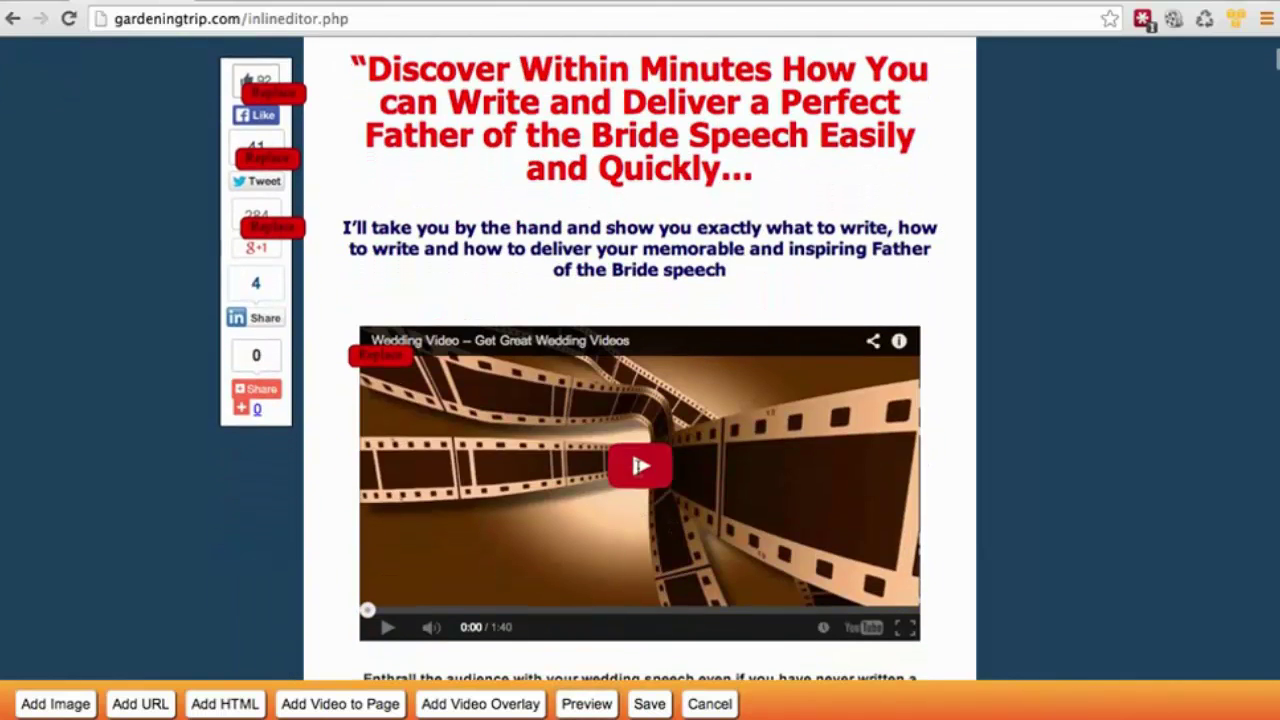
{"action": "left_click", "coordinate": [636, 484]}
{"action": "left_click", "coordinate": [641, 479]}
{"action": "left_click", "coordinate": [640, 484]}
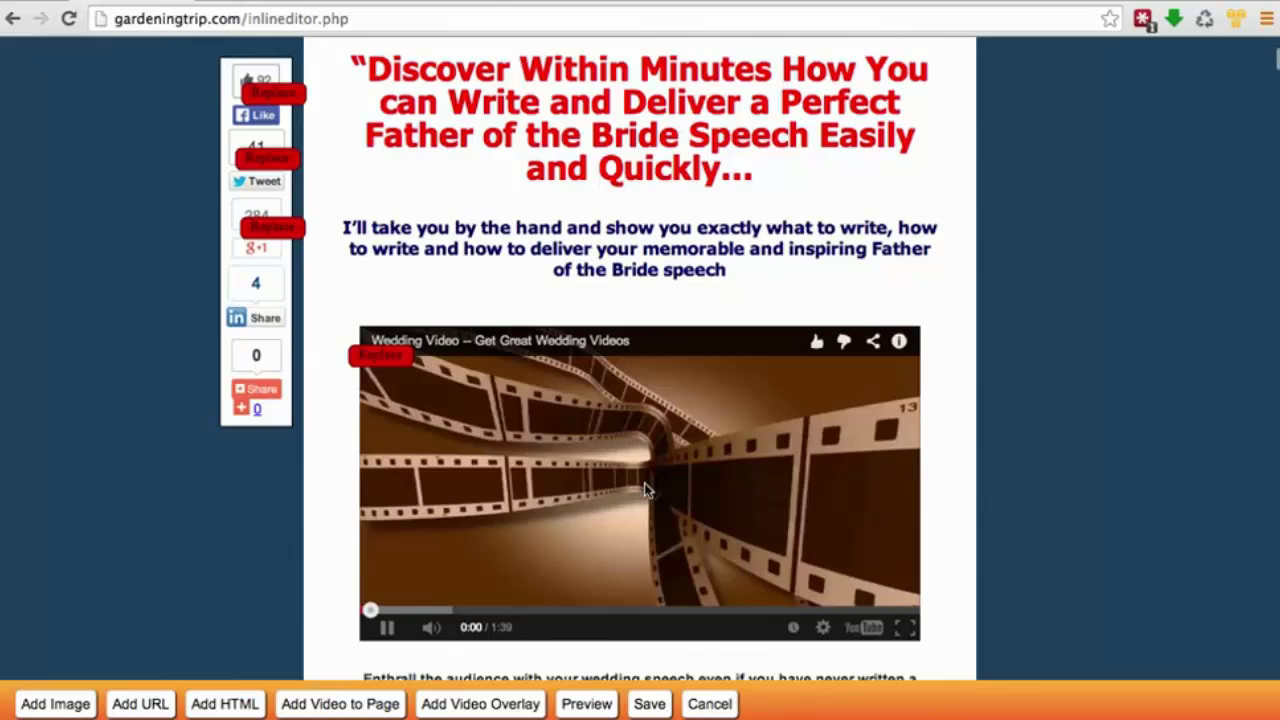
{"action": "left_click", "coordinate": [637, 490]}
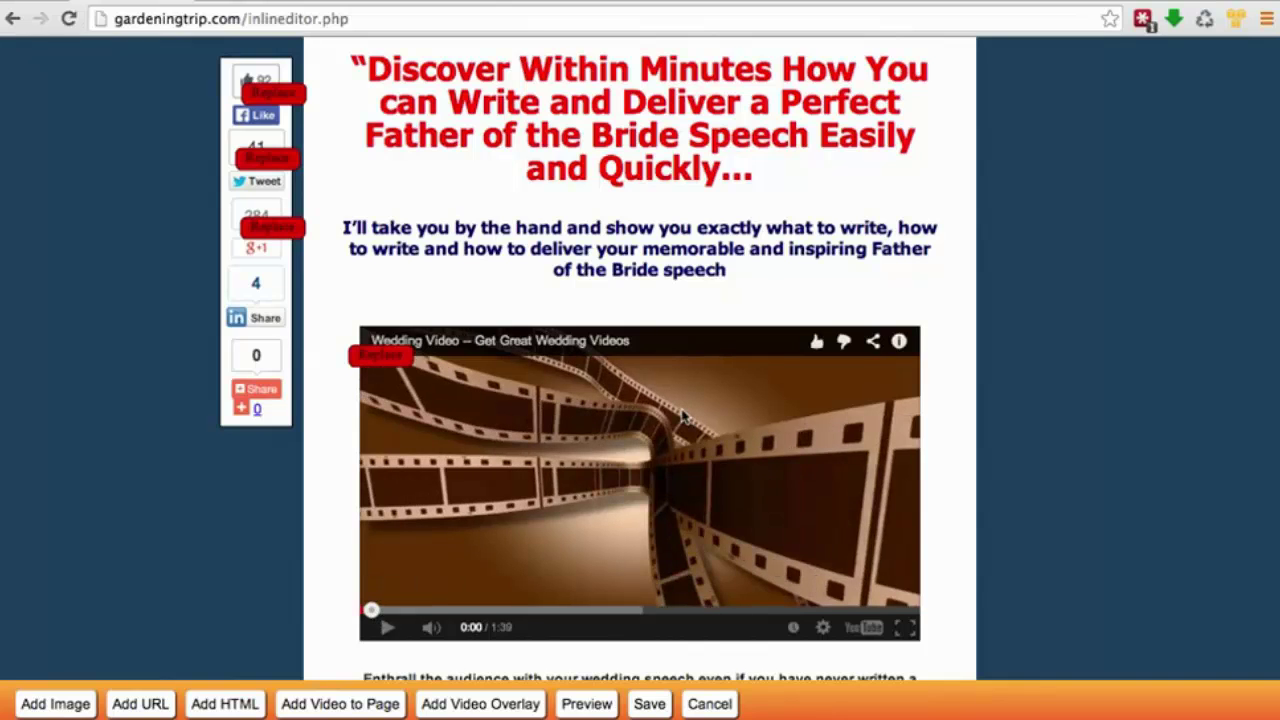
Submit the copied Men's Health advertorial URL in Video Jacker Campaigns to clone it.
{"action": "left_click", "coordinate": [12, 20]}
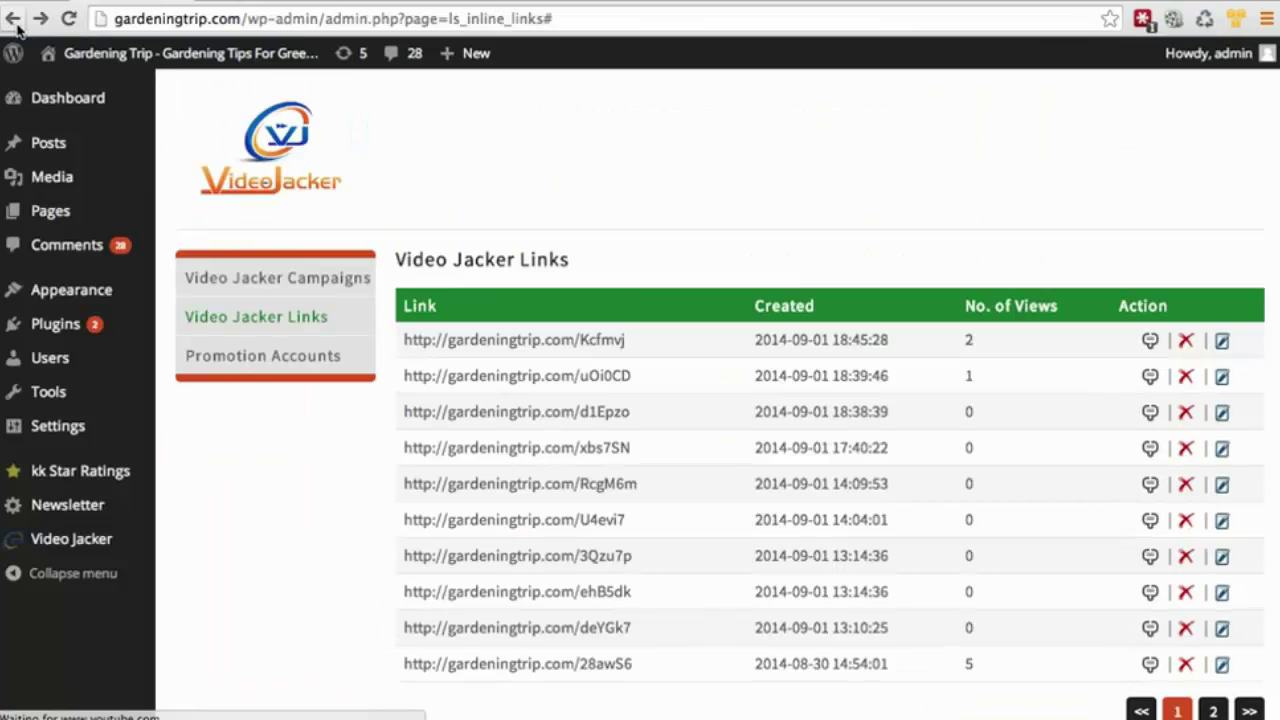
{"action": "left_click", "coordinate": [314, 284]}
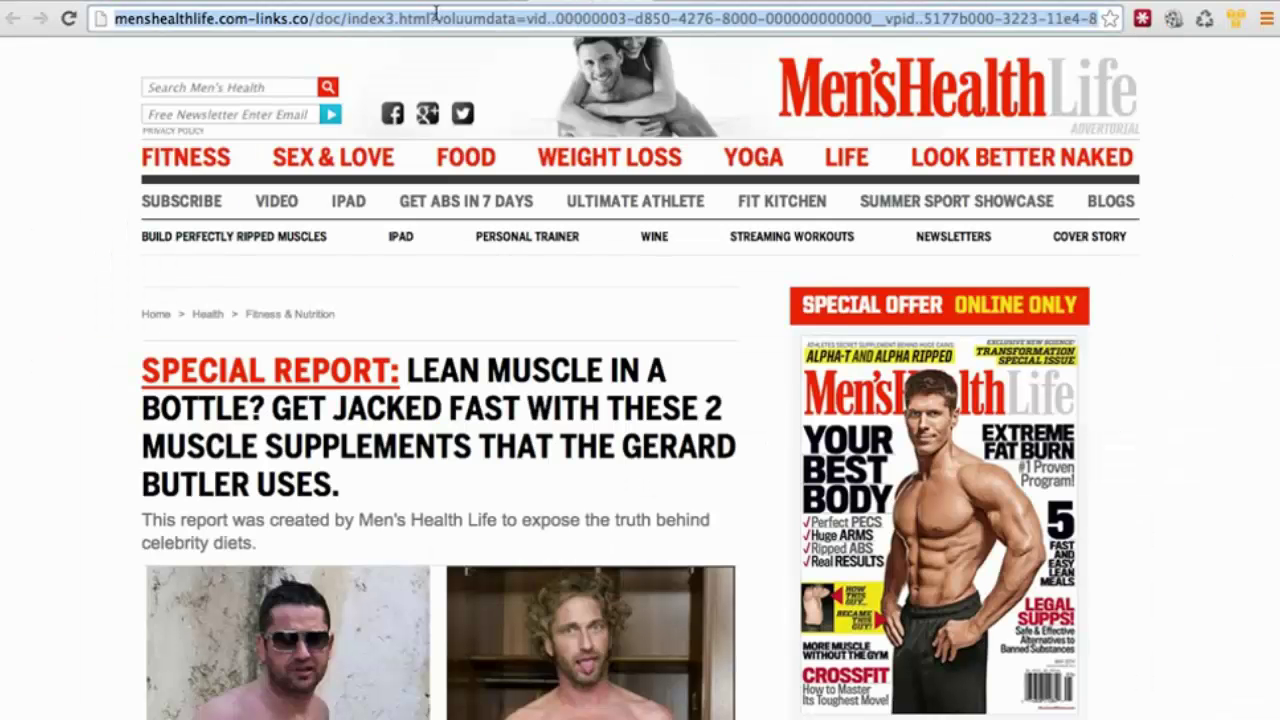
{"action": "left_click", "coordinate": [160, 5]}
{"action": "left_click", "coordinate": [488, 332]}
{"action": "key", "text": "ctrl+v"}
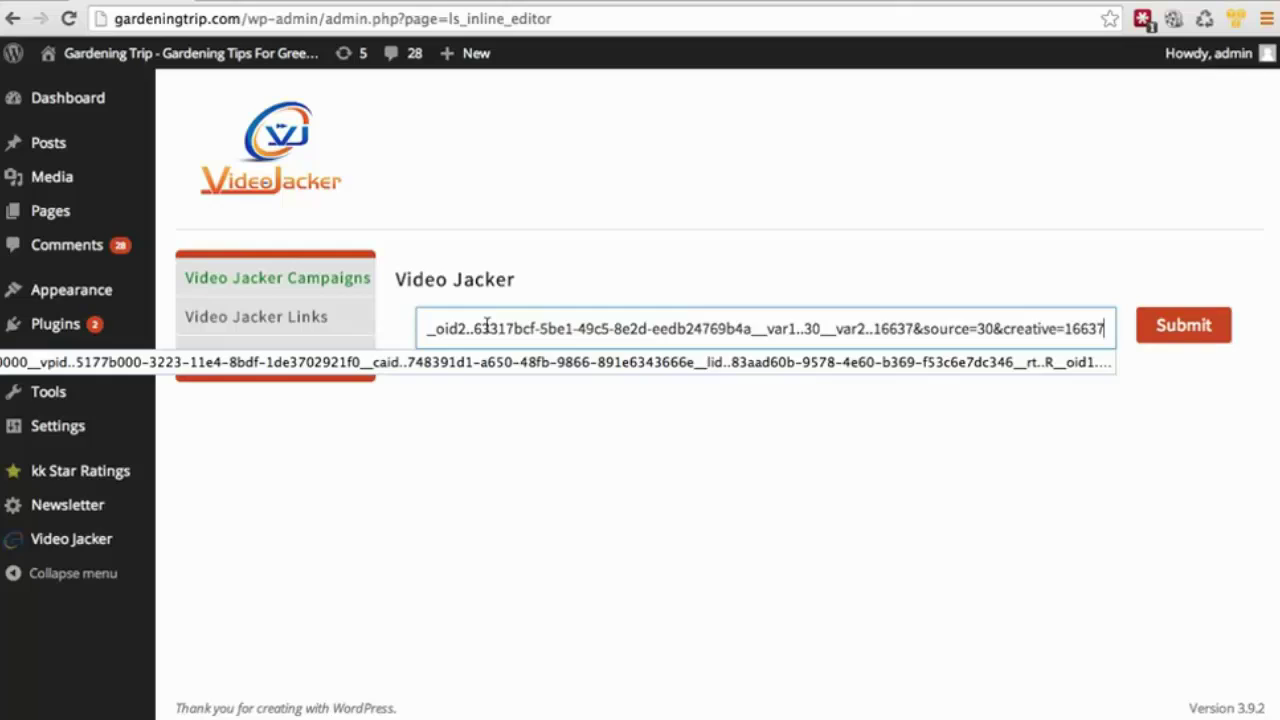
{"action": "left_click", "coordinate": [1172, 338]}
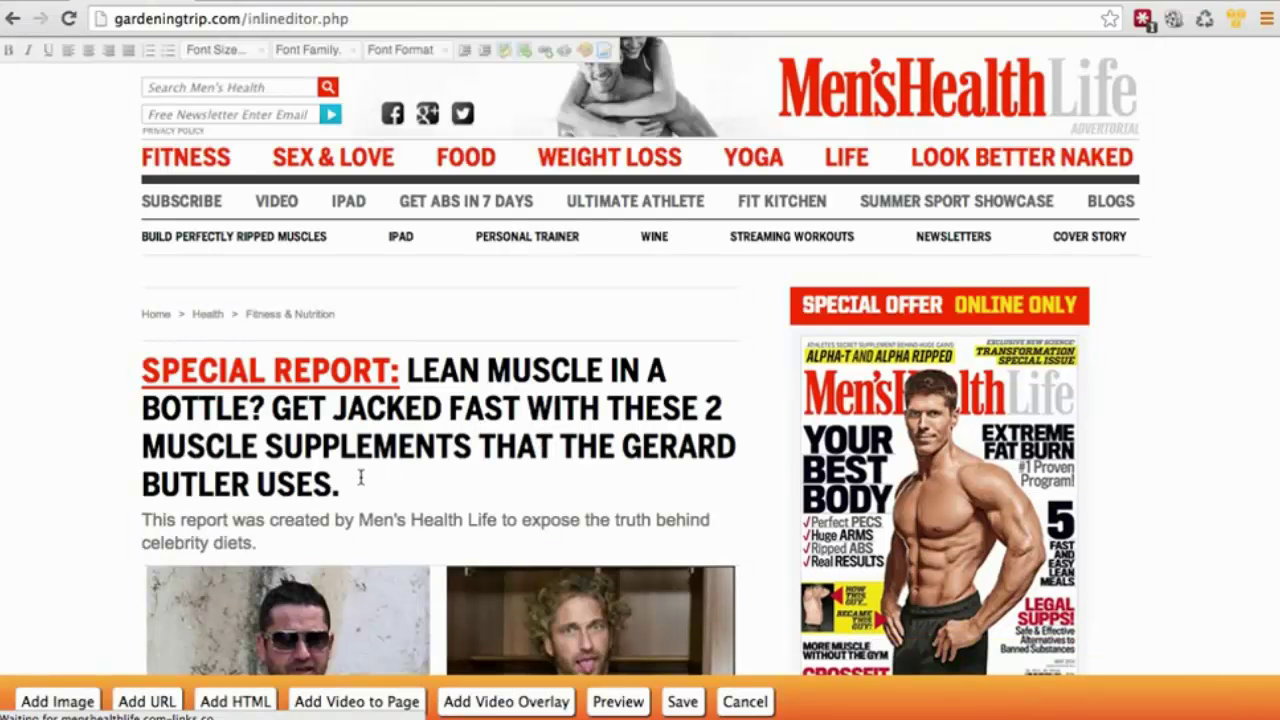
Replace the headline after 'SPECIAL REPORT:' with 'THE CONTENT ANYWAY, CHANGE IMAGES…' ending 'CHANGE FONT SIZE'.
{"action": "left_click_drag", "start_coordinate": [361, 477], "coordinate": [400, 368]}
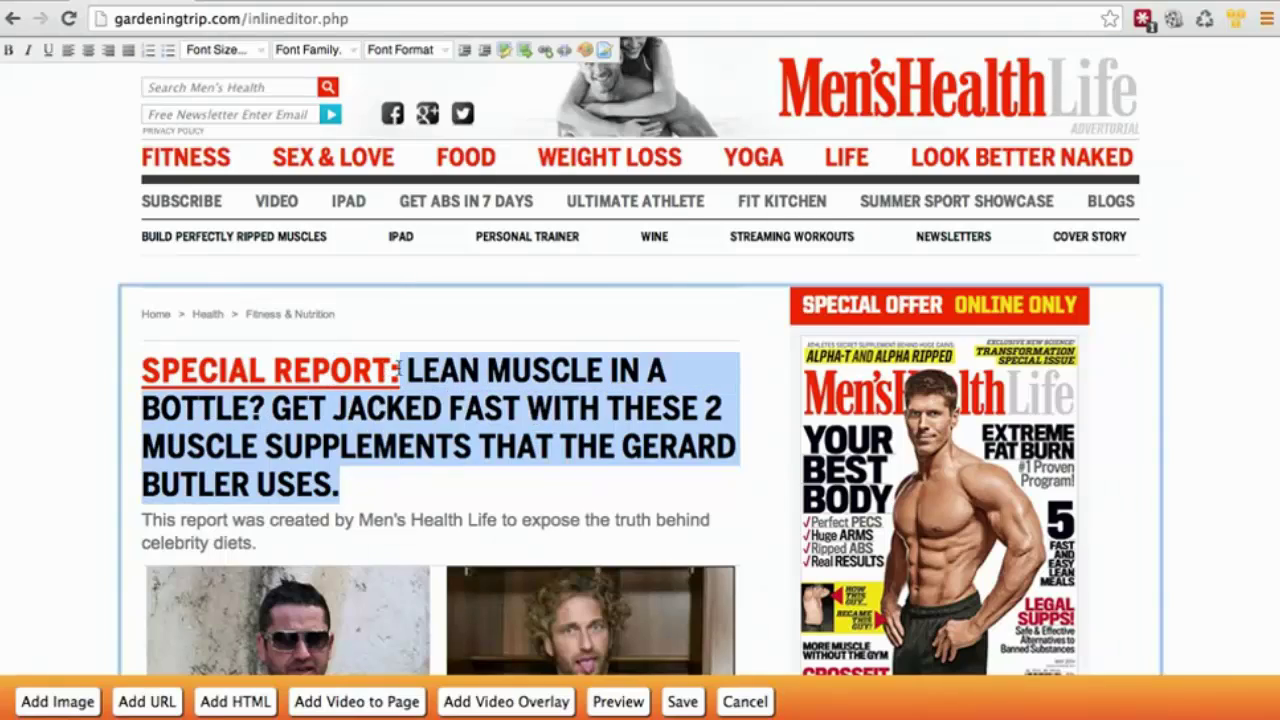
{"action": "type", "text": "THE CONTENT AN"}
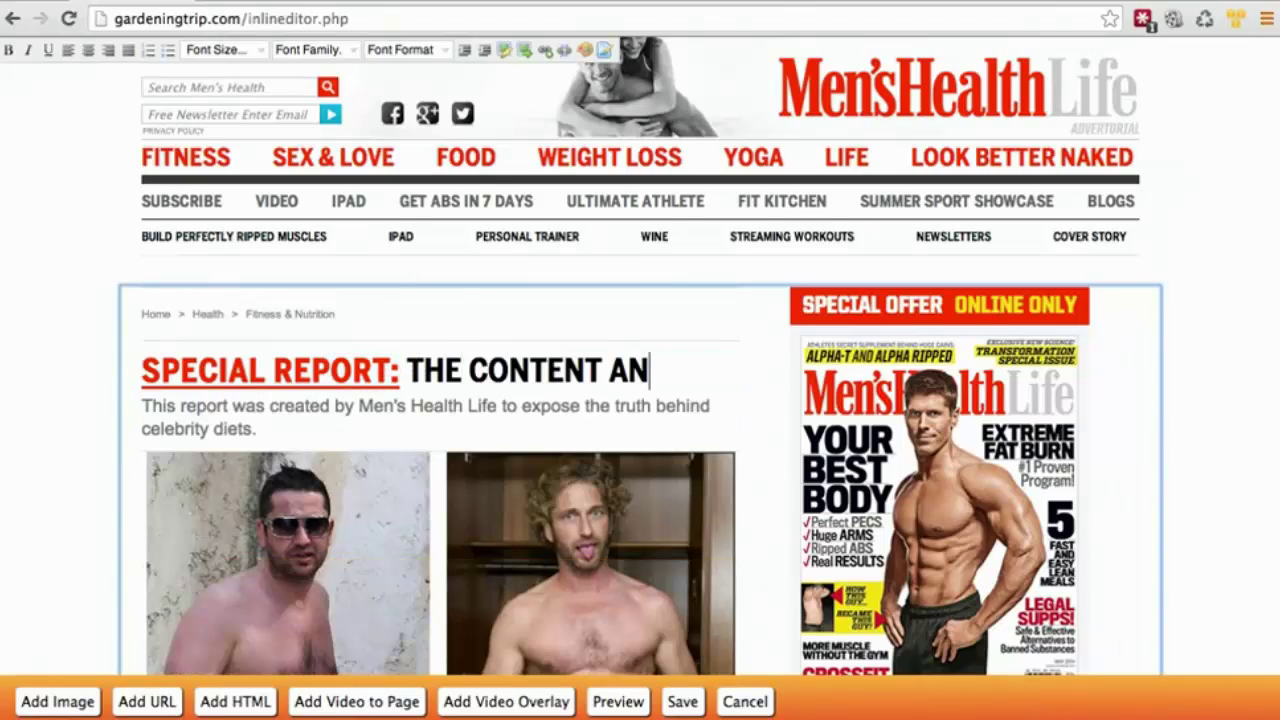
{"action": "type", "text": "YWAY, CHANG"}
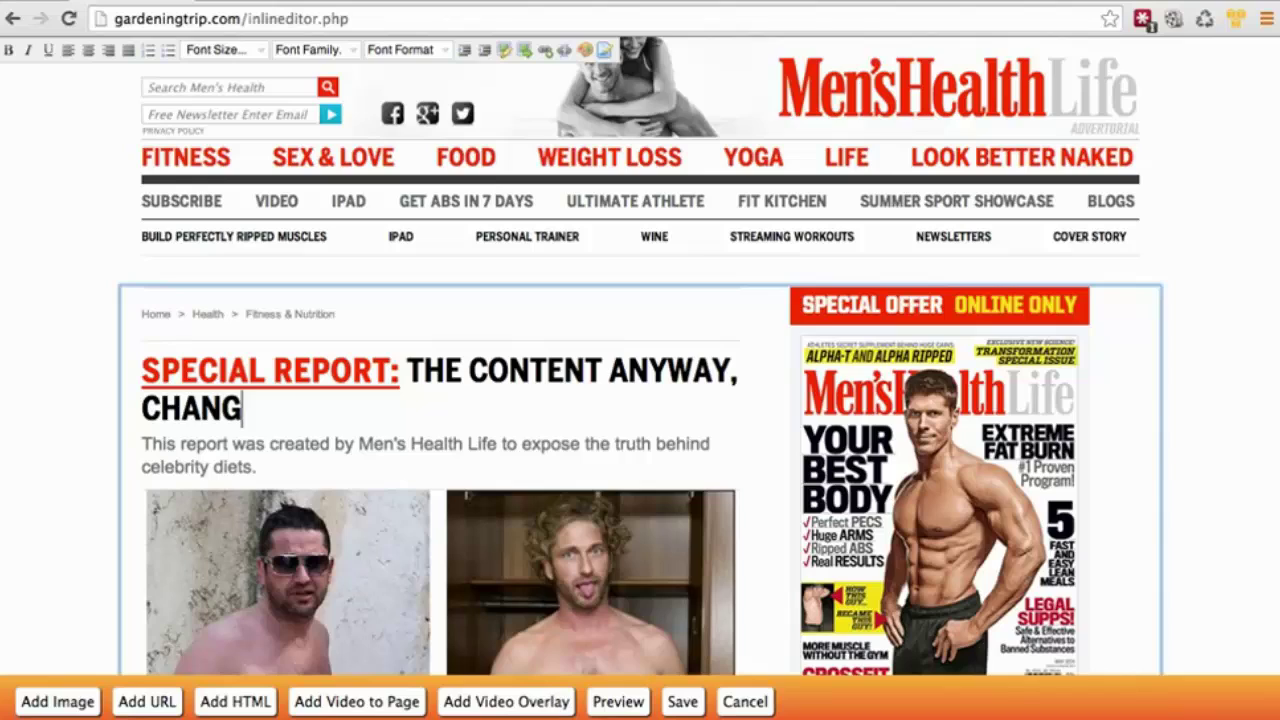
{"action": "type", "text": "E IMAGES, TEX"}
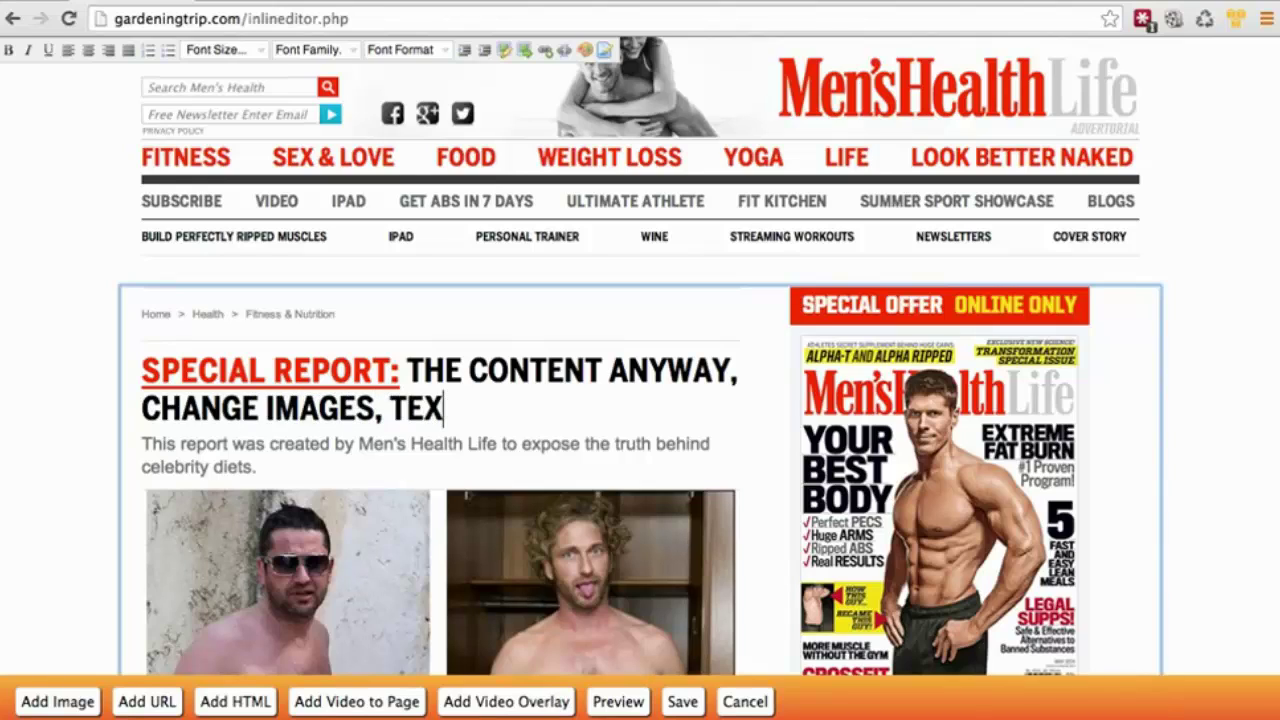
{"action": "type", "text": "T, ADD VID"}
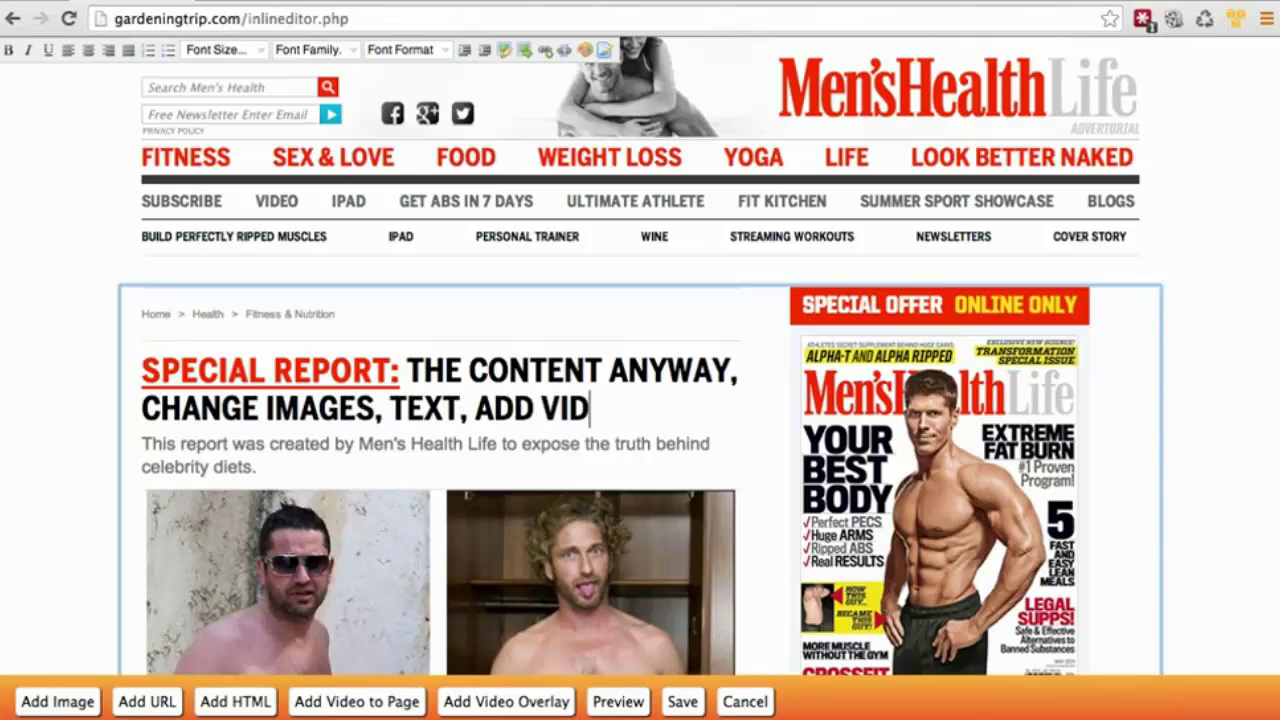
{"action": "type", "text": "EO, ADD VIDEO OV"}
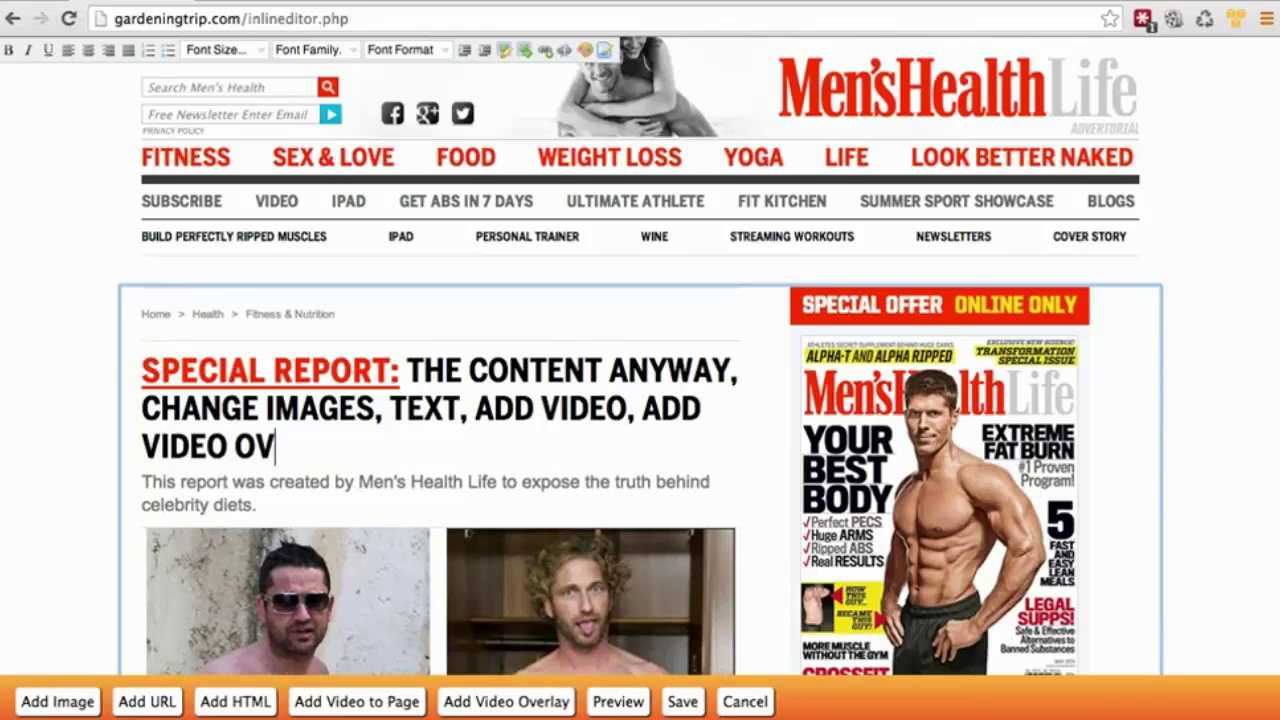
{"action": "type", "text": "ERLAY, ADD OPTIN FORMS,"}
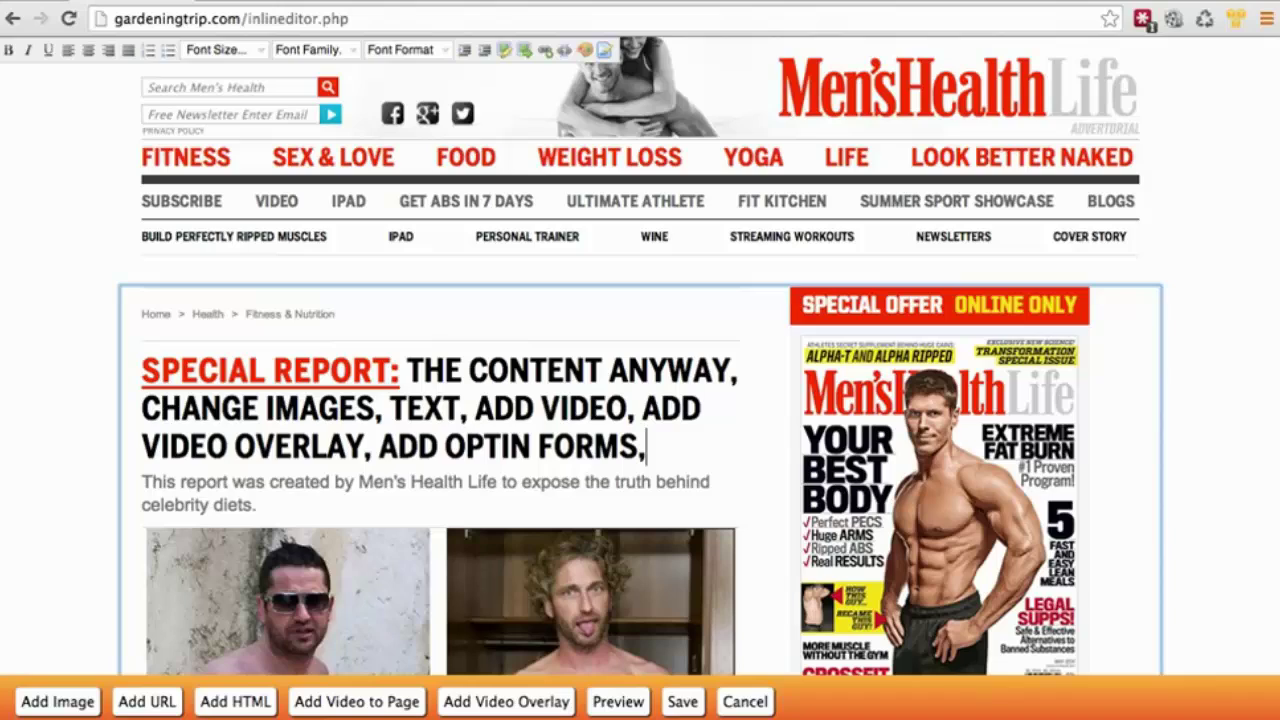
{"action": "type", "text": " ADD"}
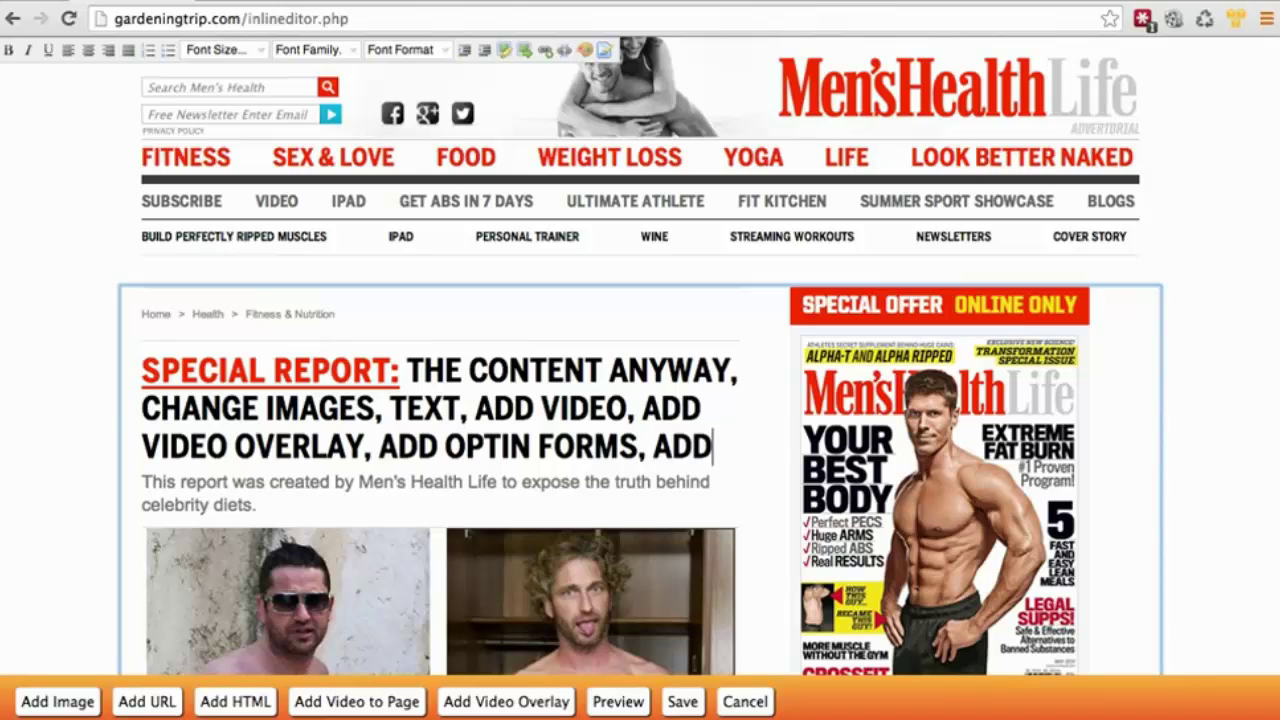
{"action": "type", "text": " URLS, CHANGE URLS, CHANGE COLOUR"}
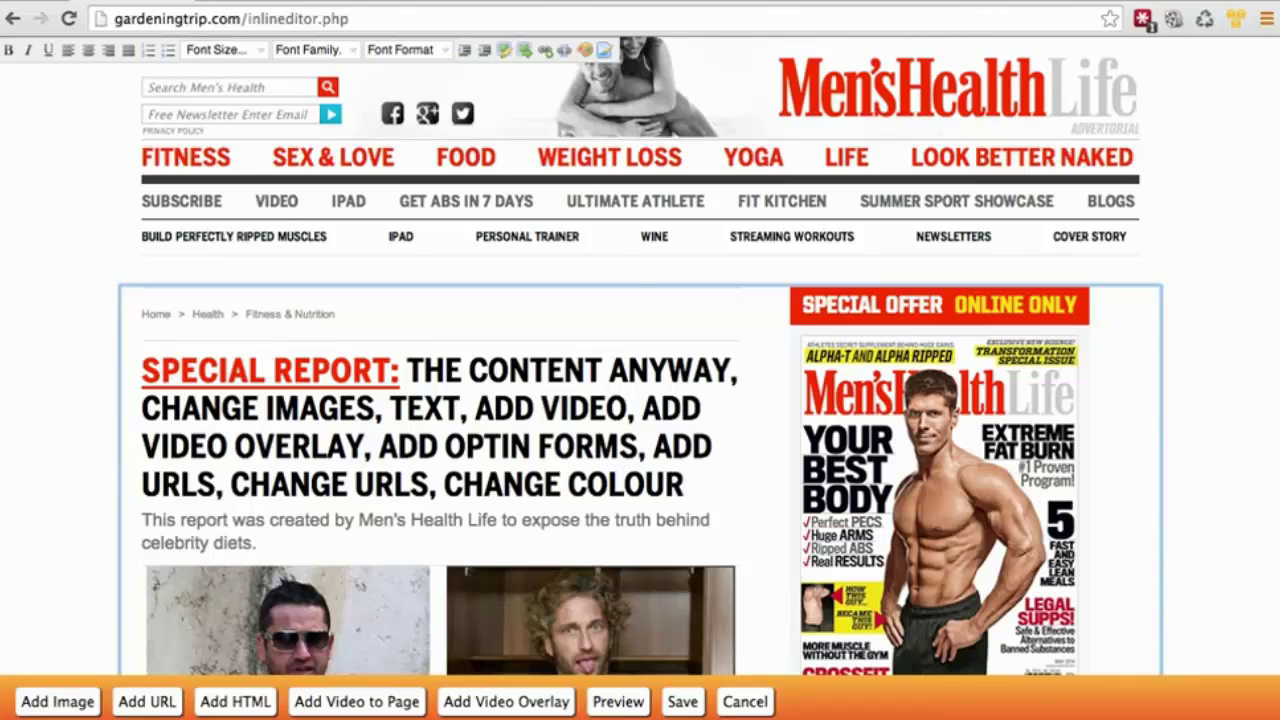
{"action": "key", "text": "BackSpace"}
{"action": "key", "text": "BackSpace"}
{"action": "type", "text": "RS, CHANGE FONT"}
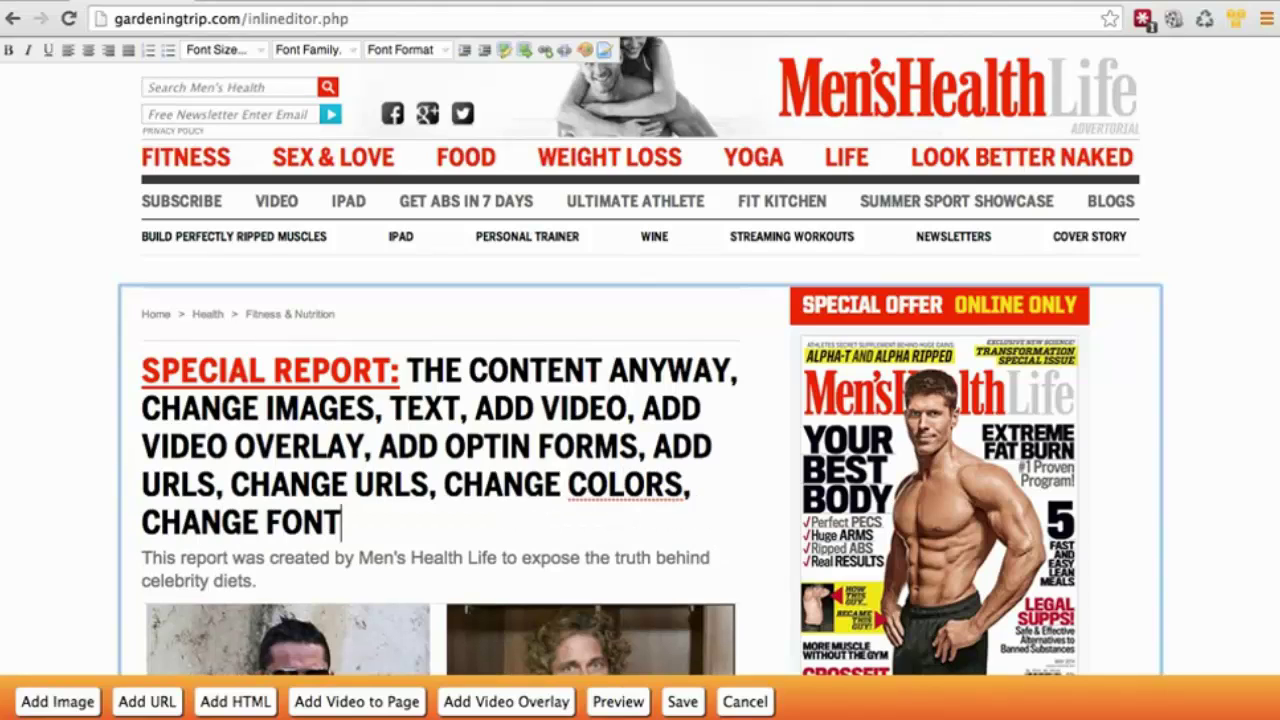
{"action": "type", "text": "S, CHANGE FONT "}
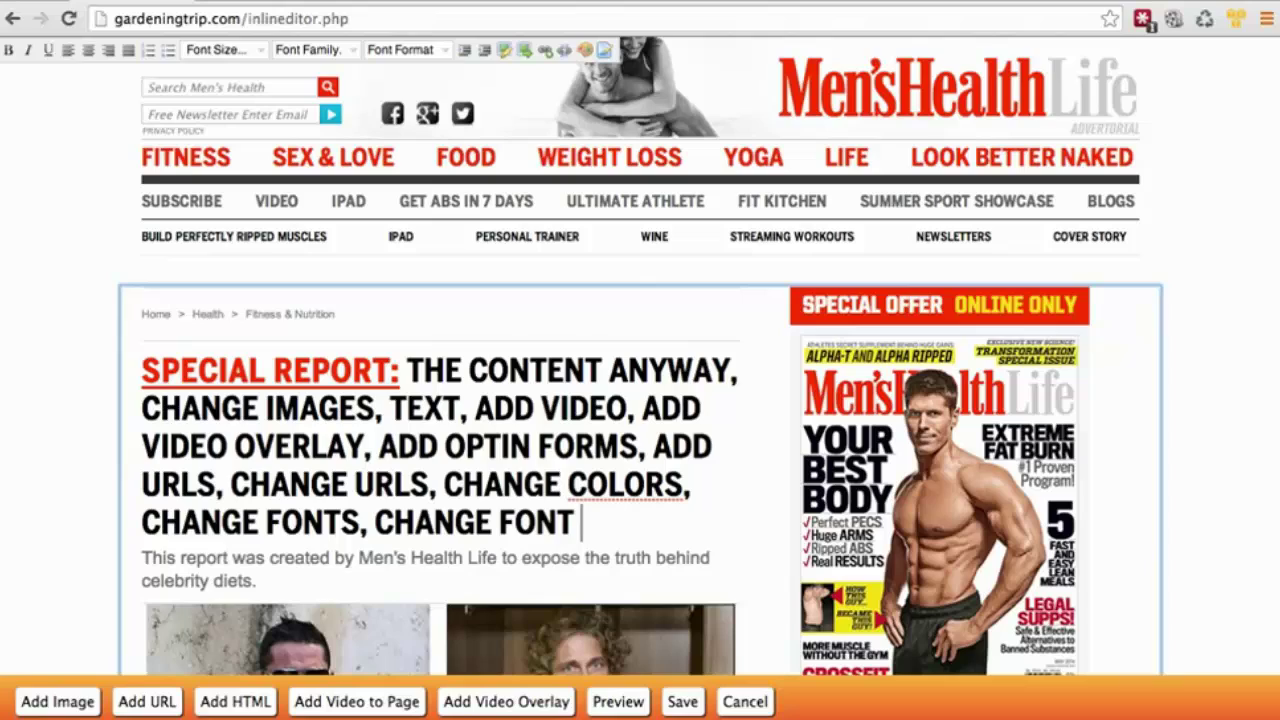
{"action": "type", "text": "SIZE"}
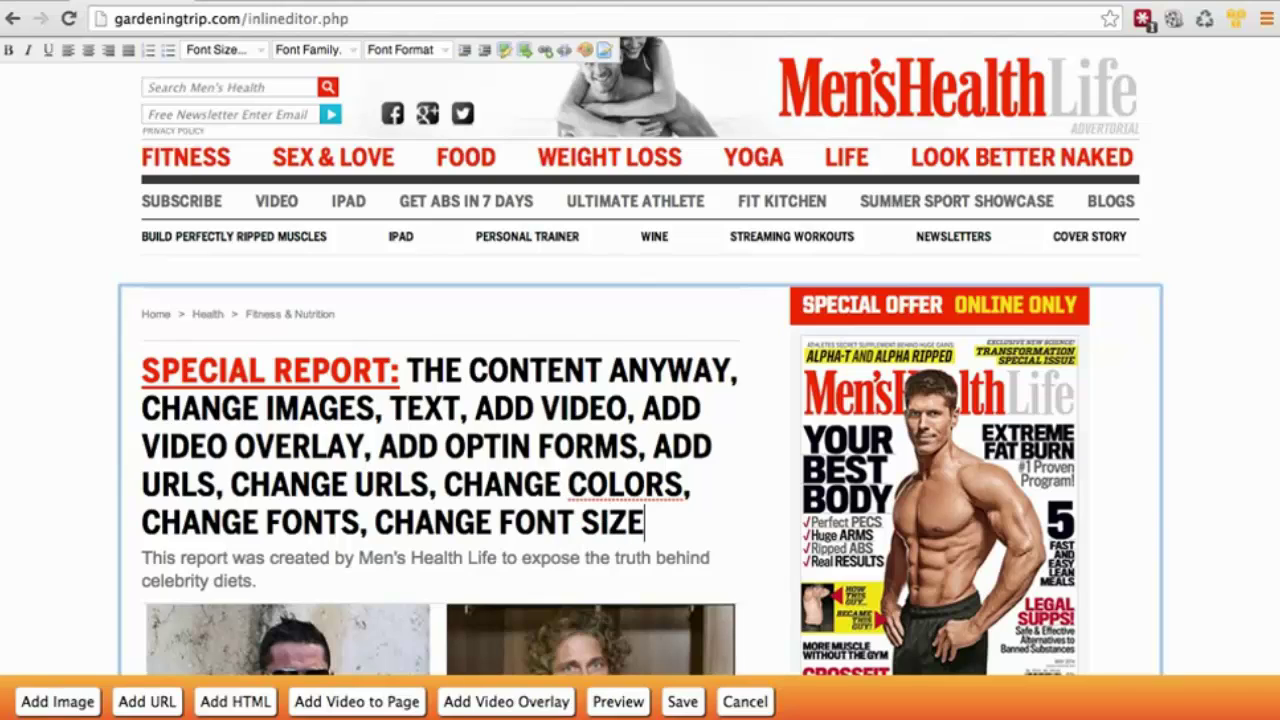